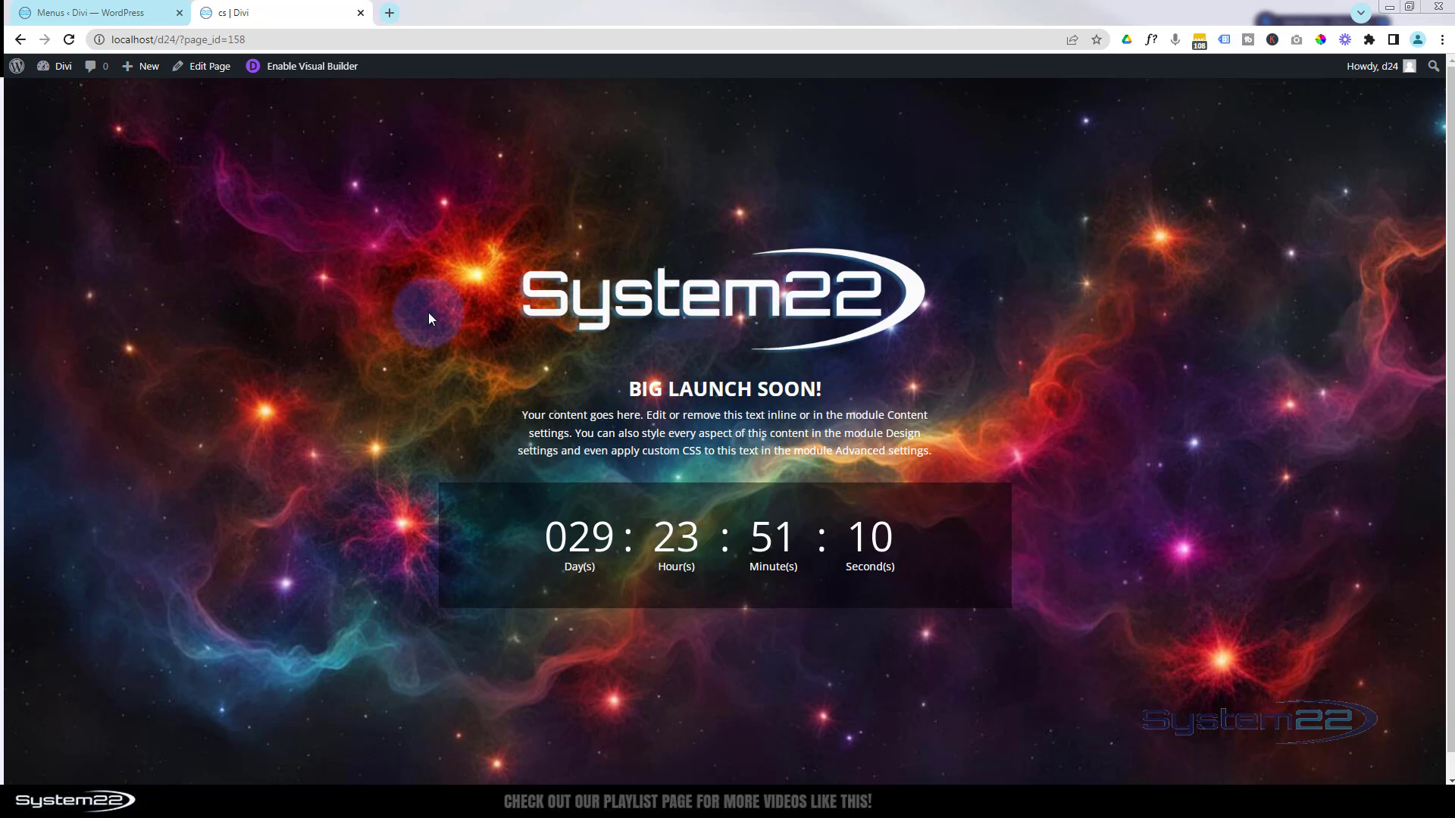
# Step: Create a new WordPress page in a separate browser tab and title it "Coming Soon"
pyautogui.moveTo(144, 67)
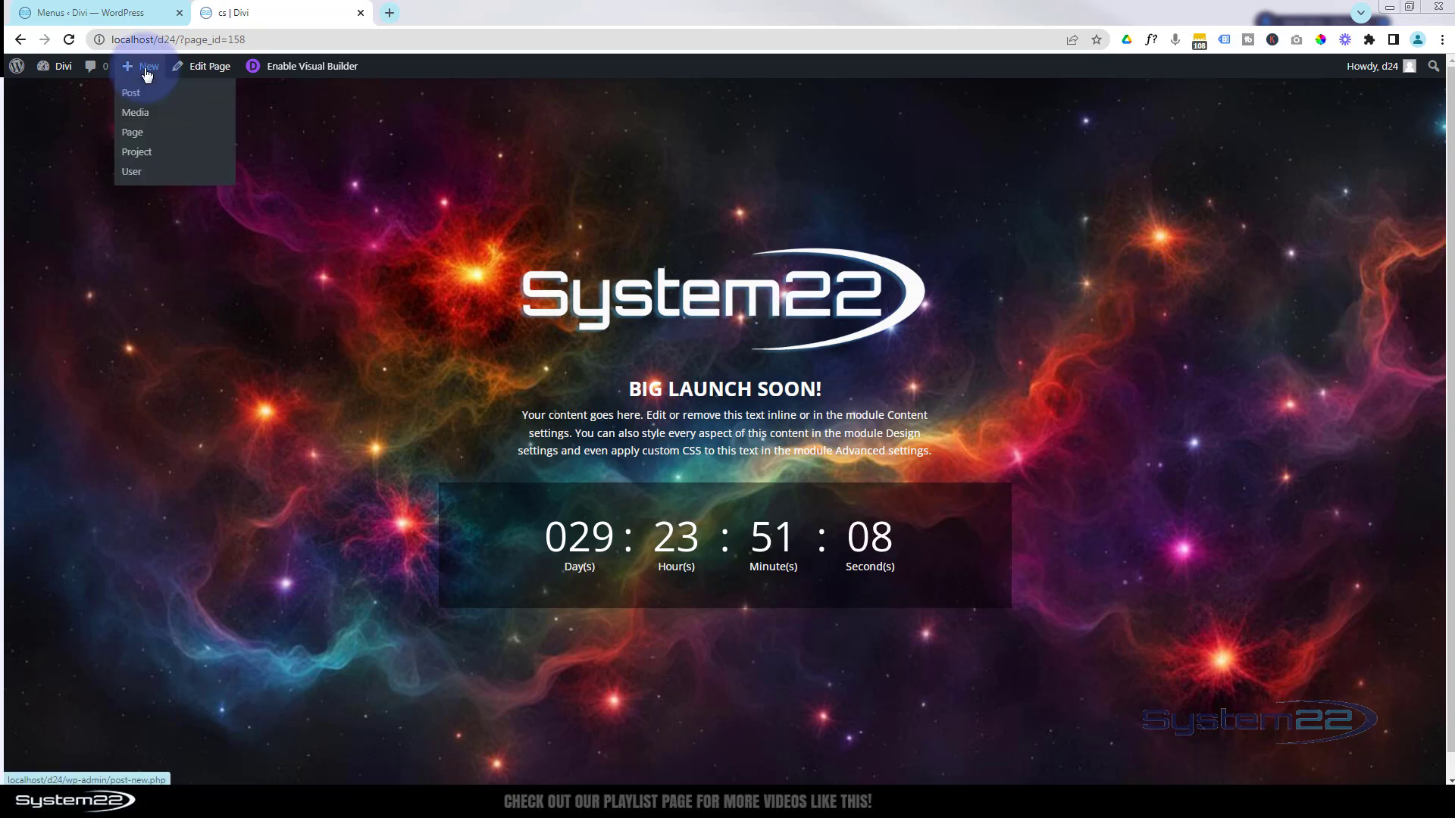
pyautogui.middleClick(137, 141)
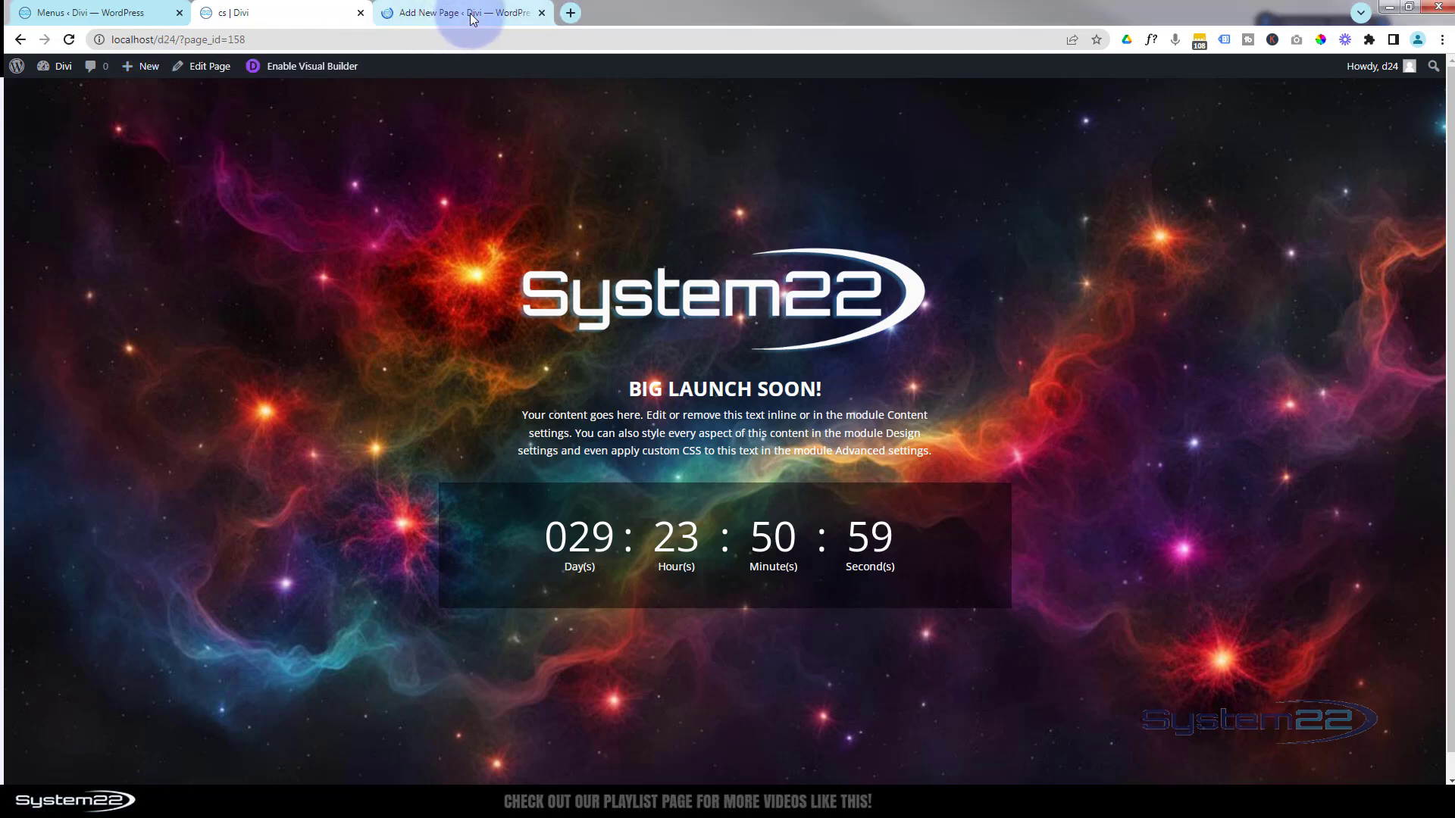
pyautogui.click(468, 13)
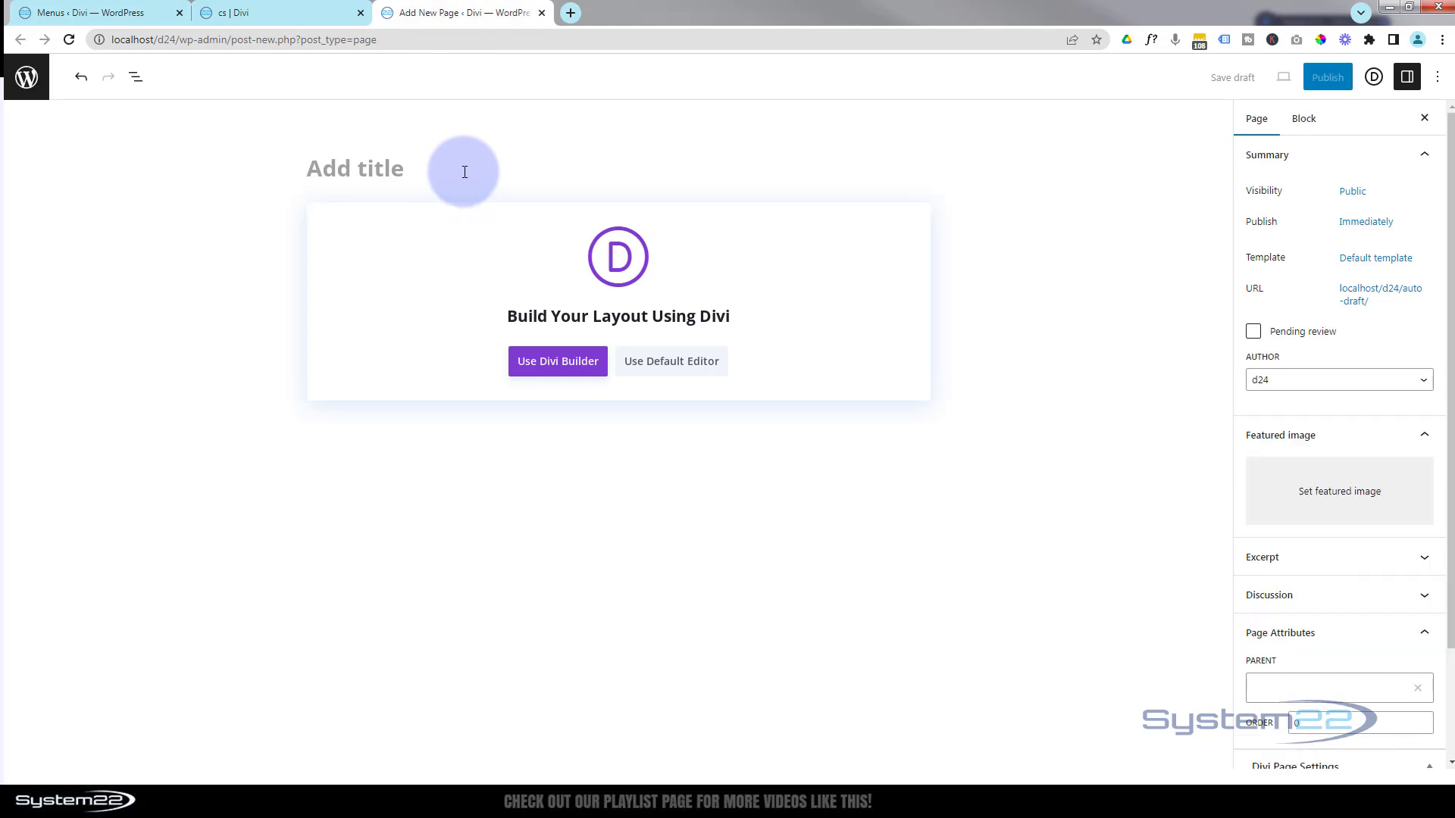
pyautogui.write('Coming Soon')
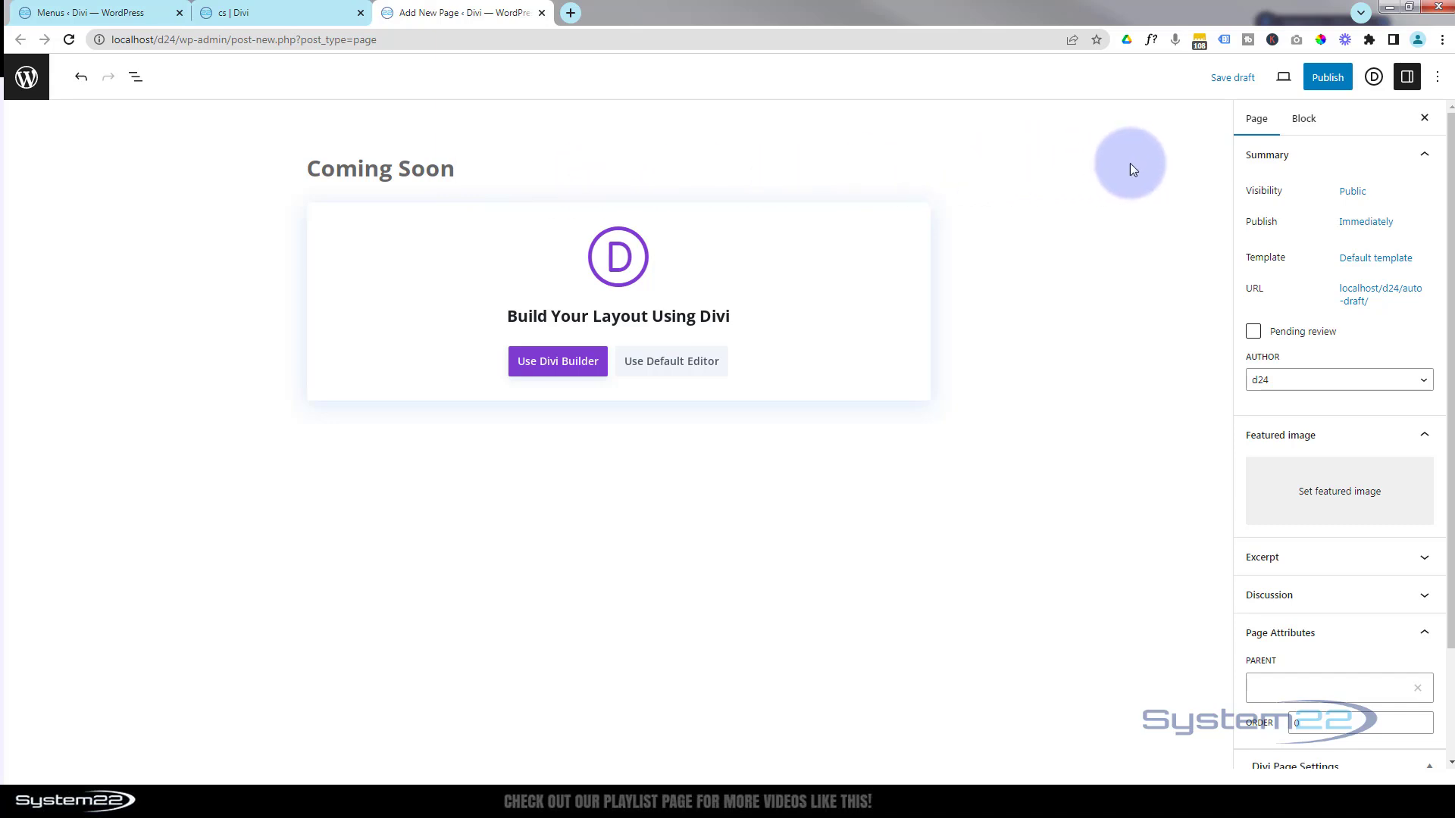
# Step: Set the Coming Soon page's template to Blank Page
pyautogui.click(1250, 118)
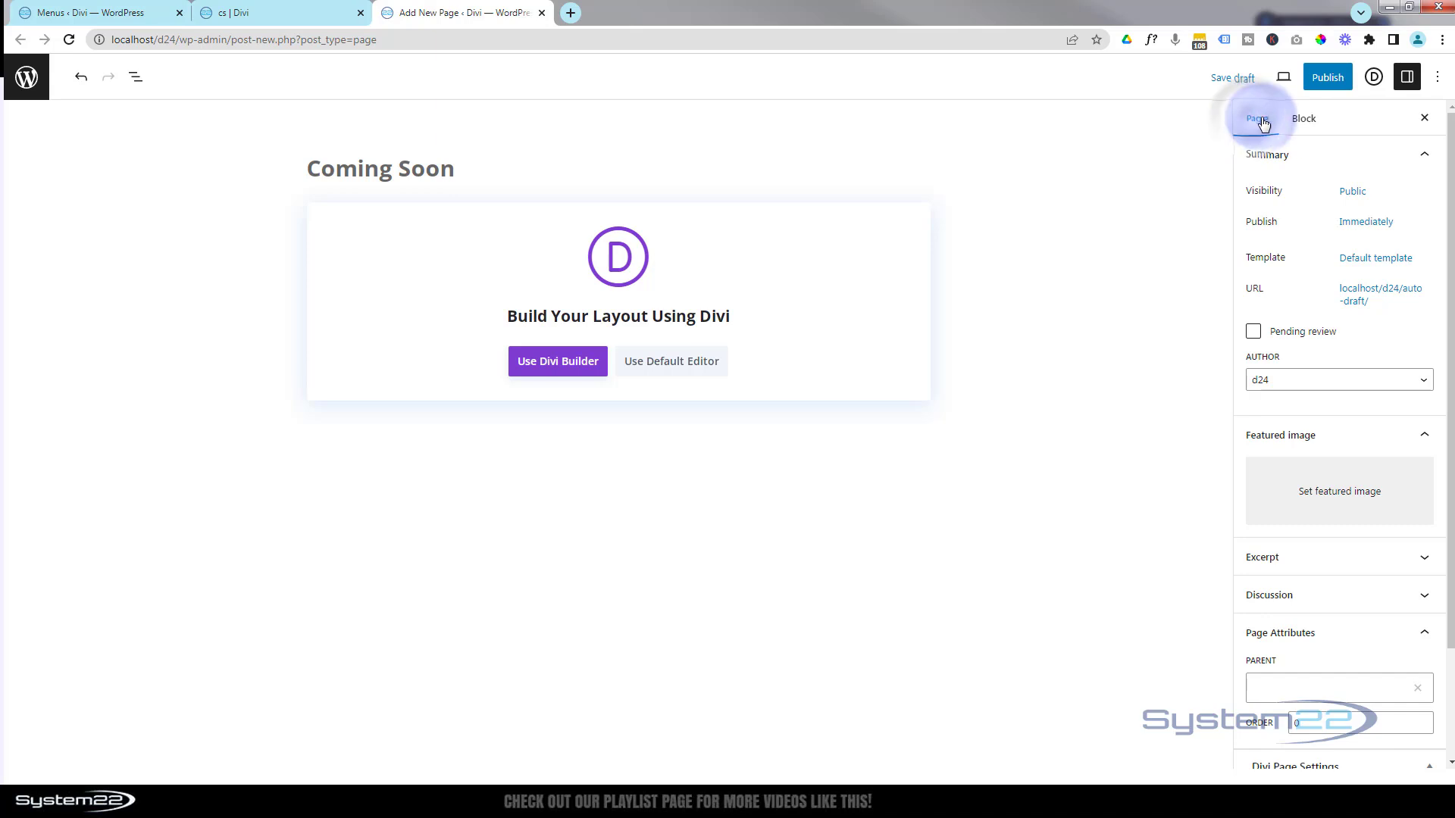
pyautogui.click(1302, 120)
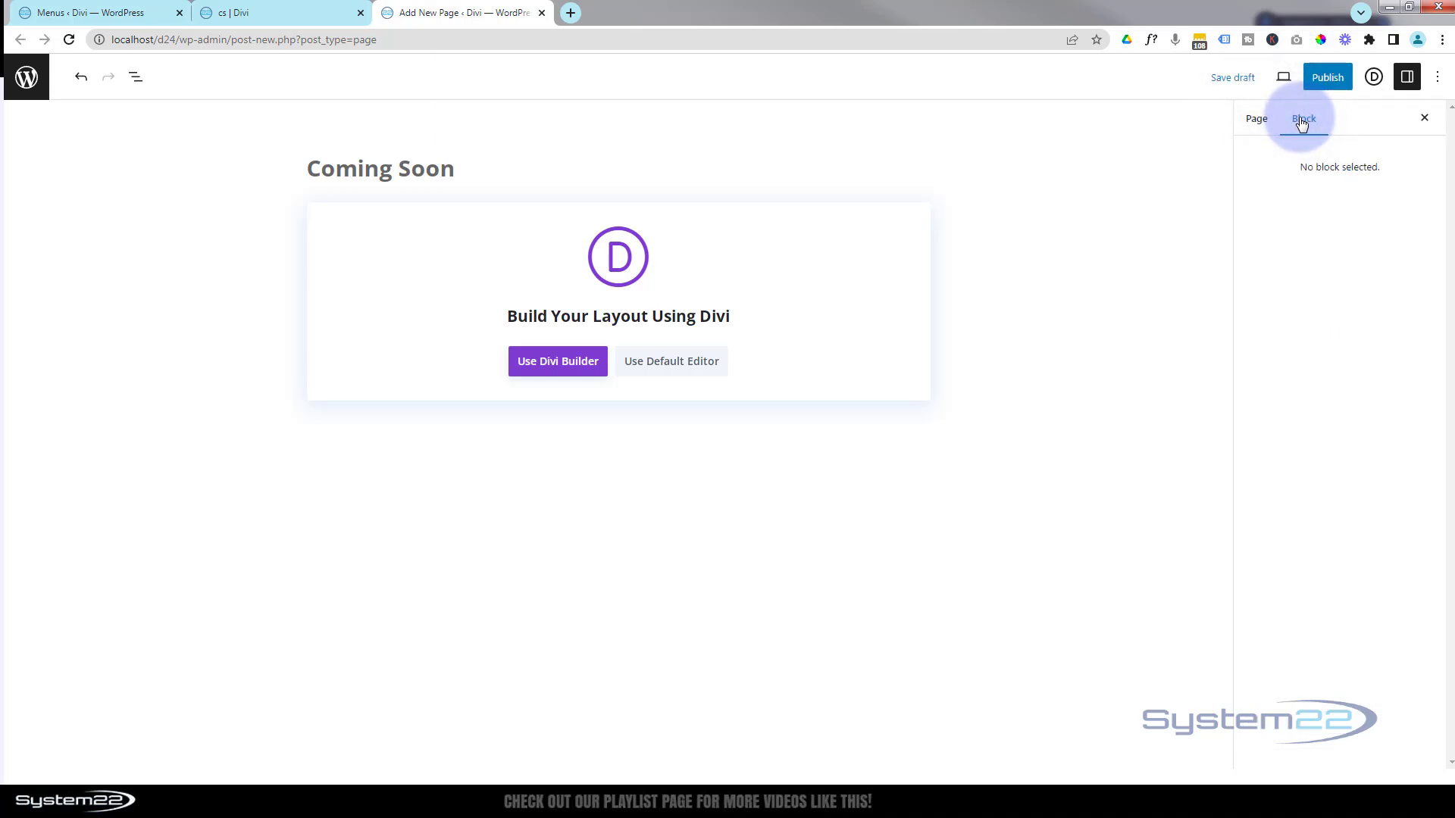
pyautogui.click(1259, 122)
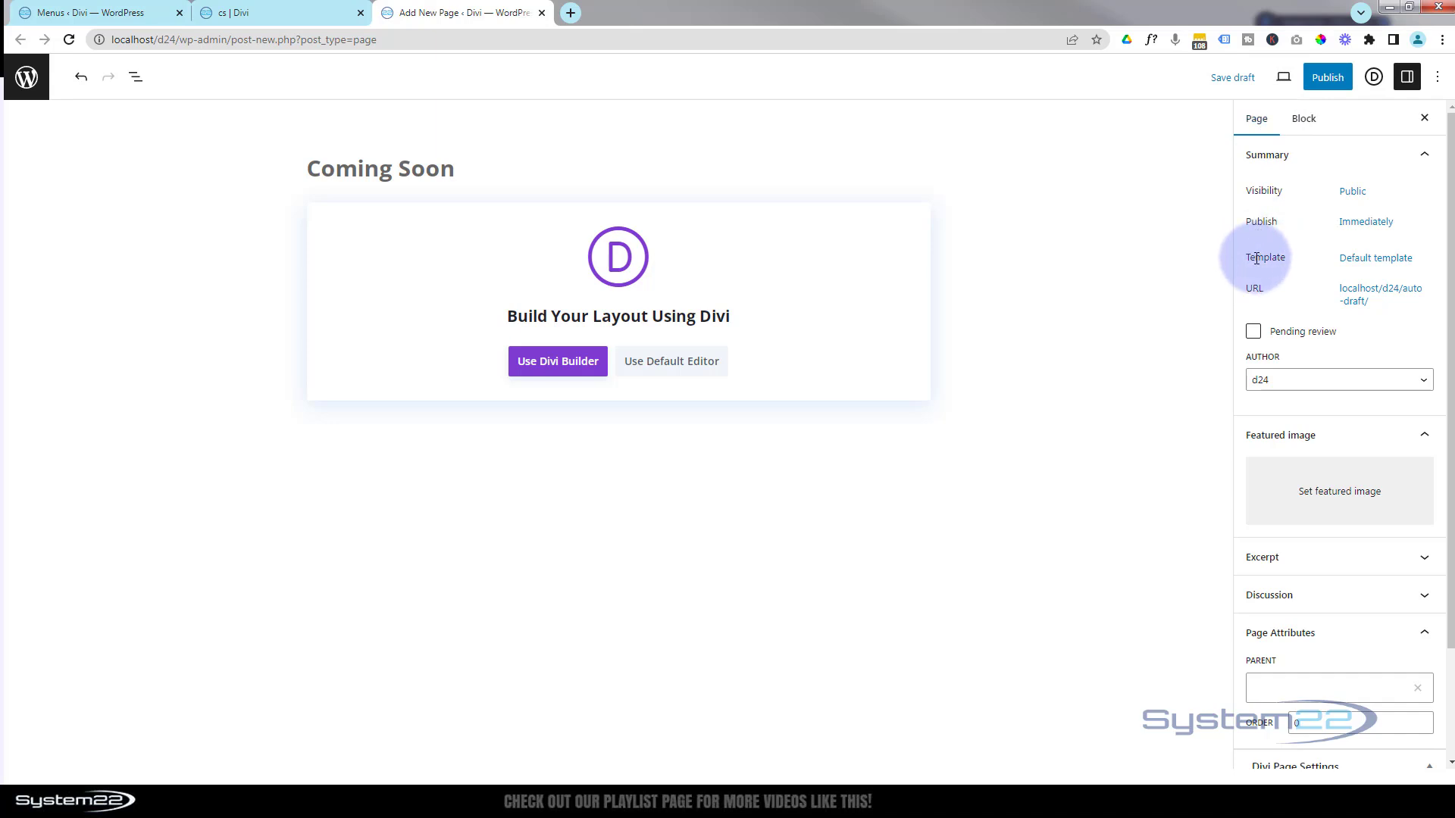
pyautogui.click(1368, 264)
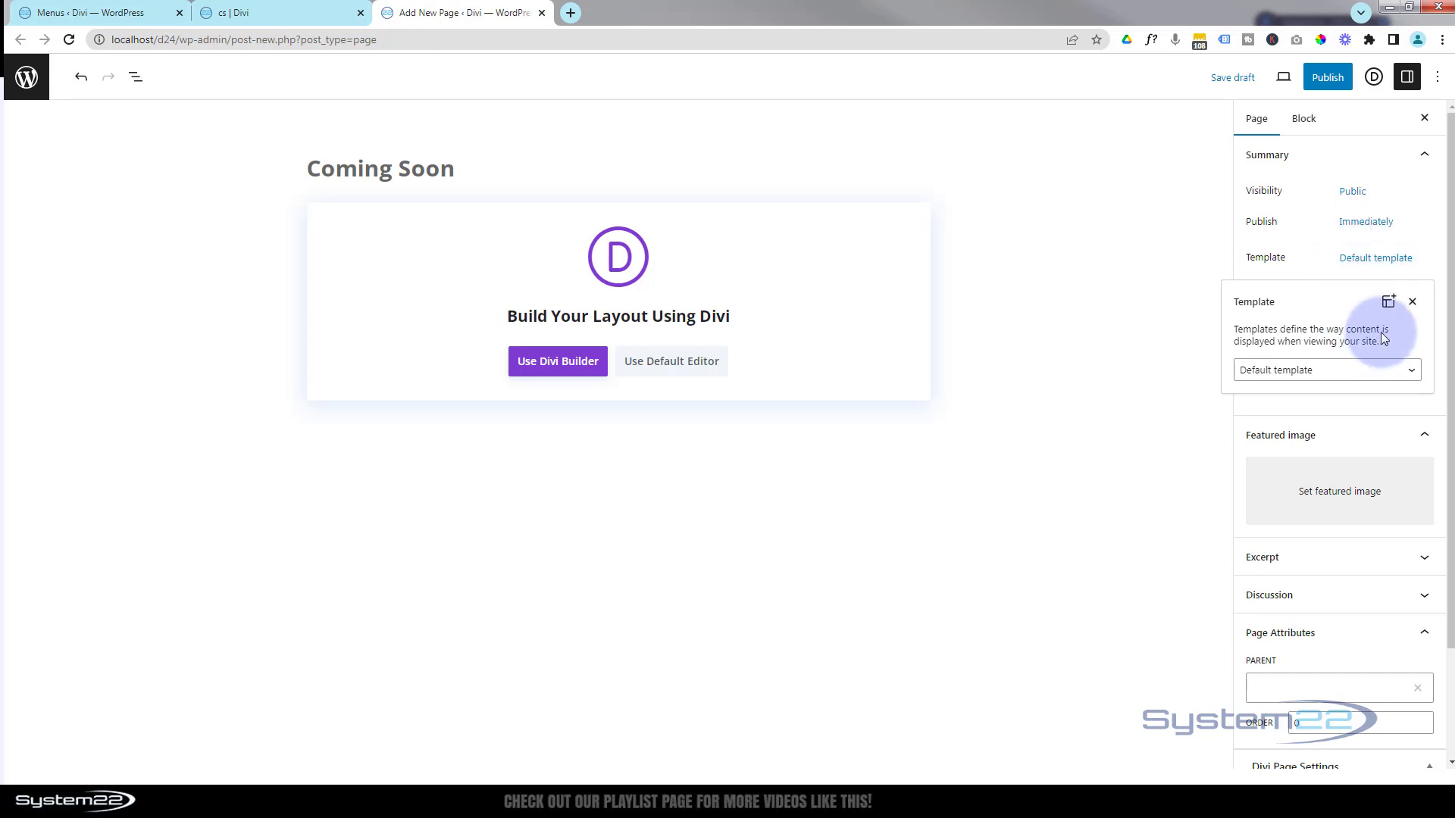
pyautogui.click(1373, 371)
pyautogui.click(1303, 402)
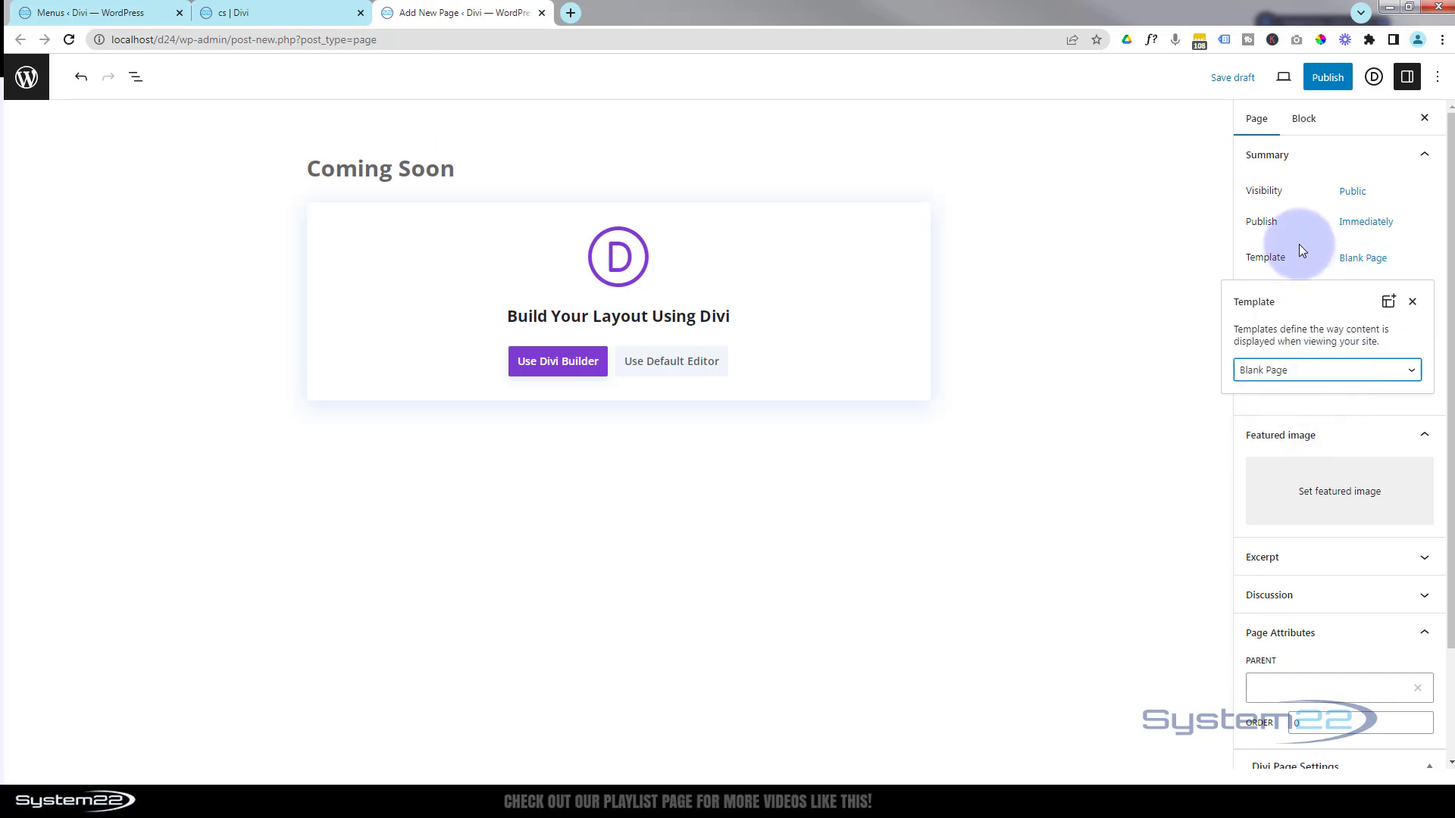
pyautogui.click(1270, 238)
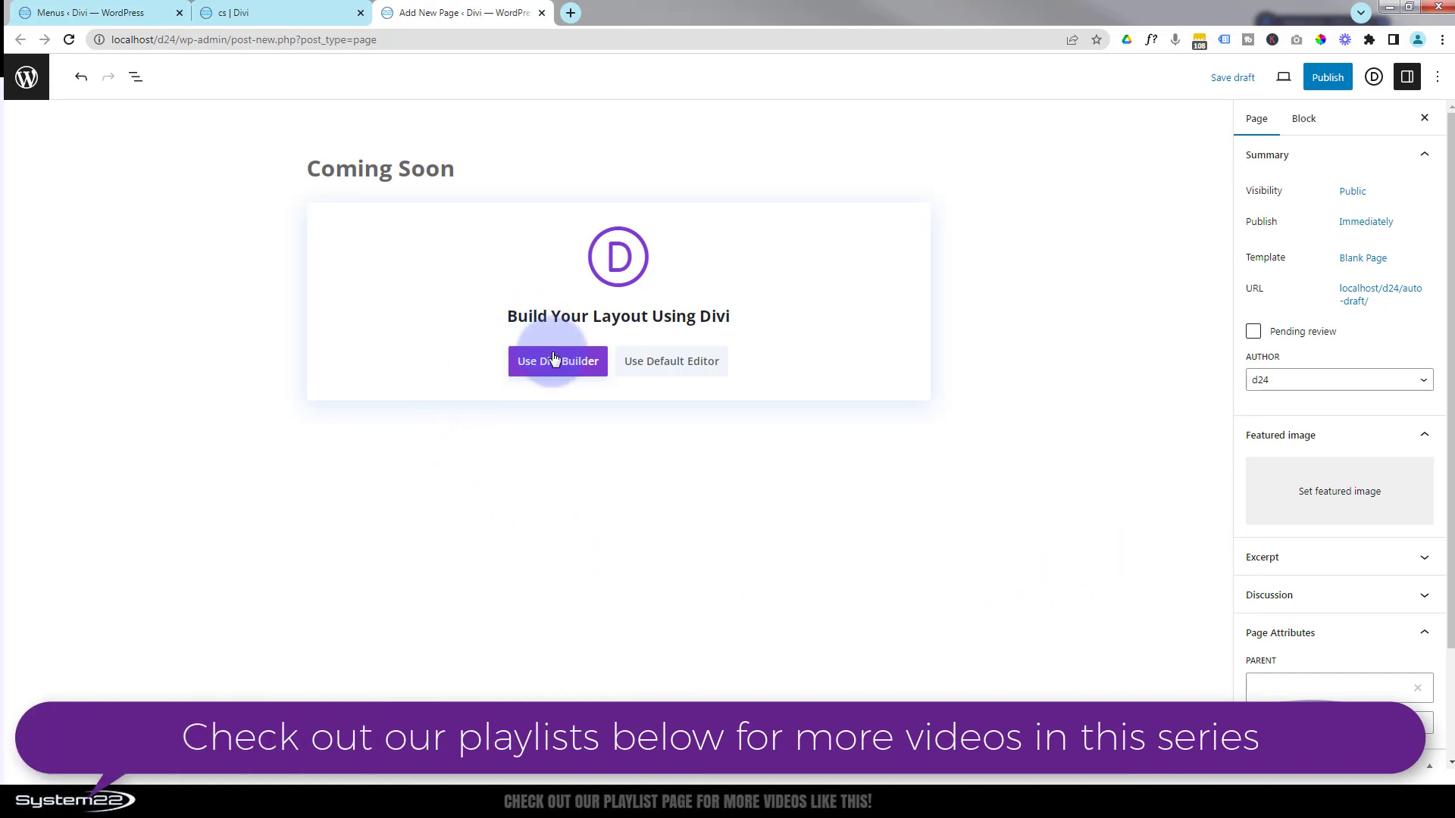
# Step: Open the page in the Divi Builder, start building from scratch and insert a single-column row
pyautogui.click(554, 364)
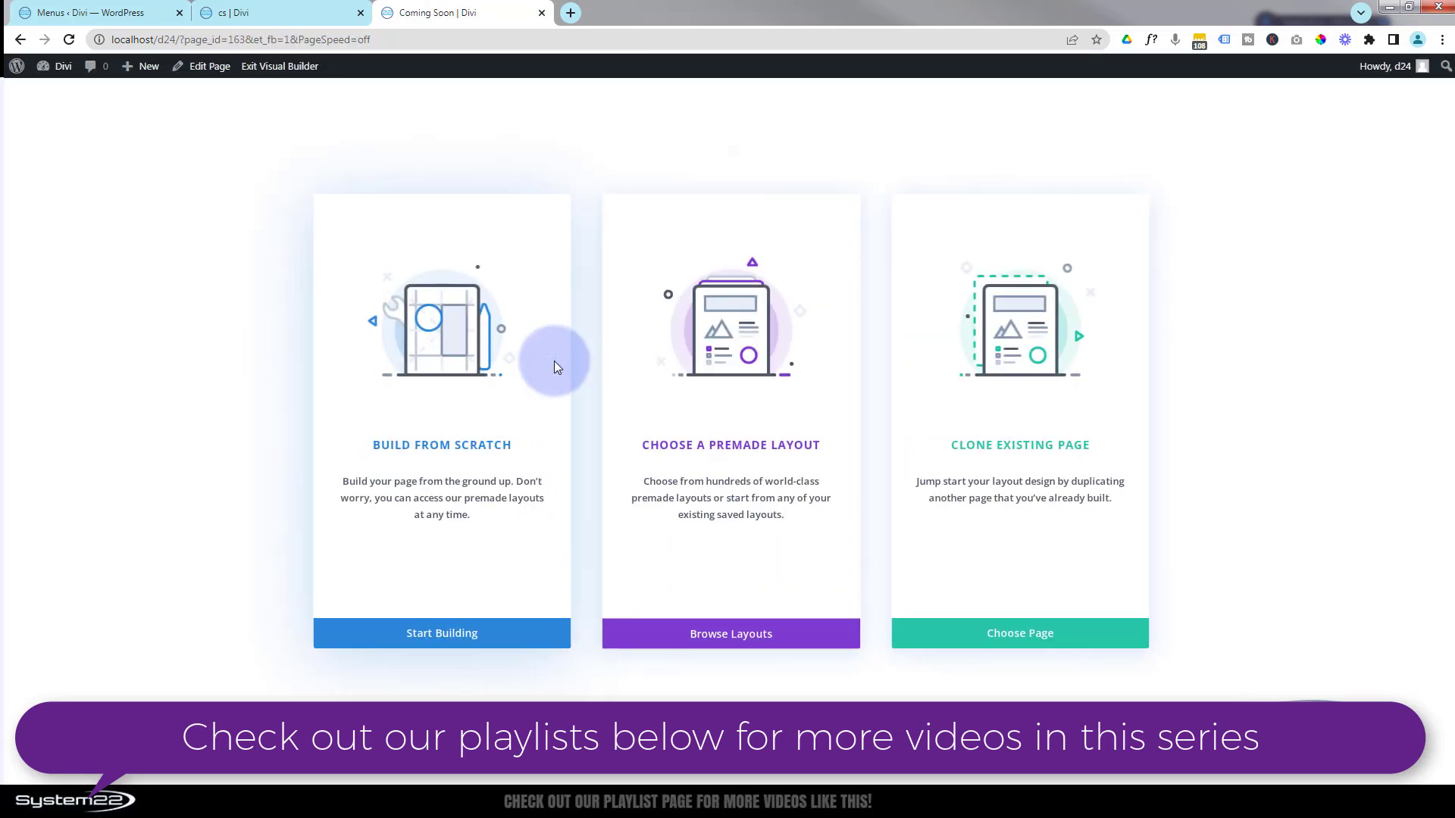
pyautogui.click(449, 633)
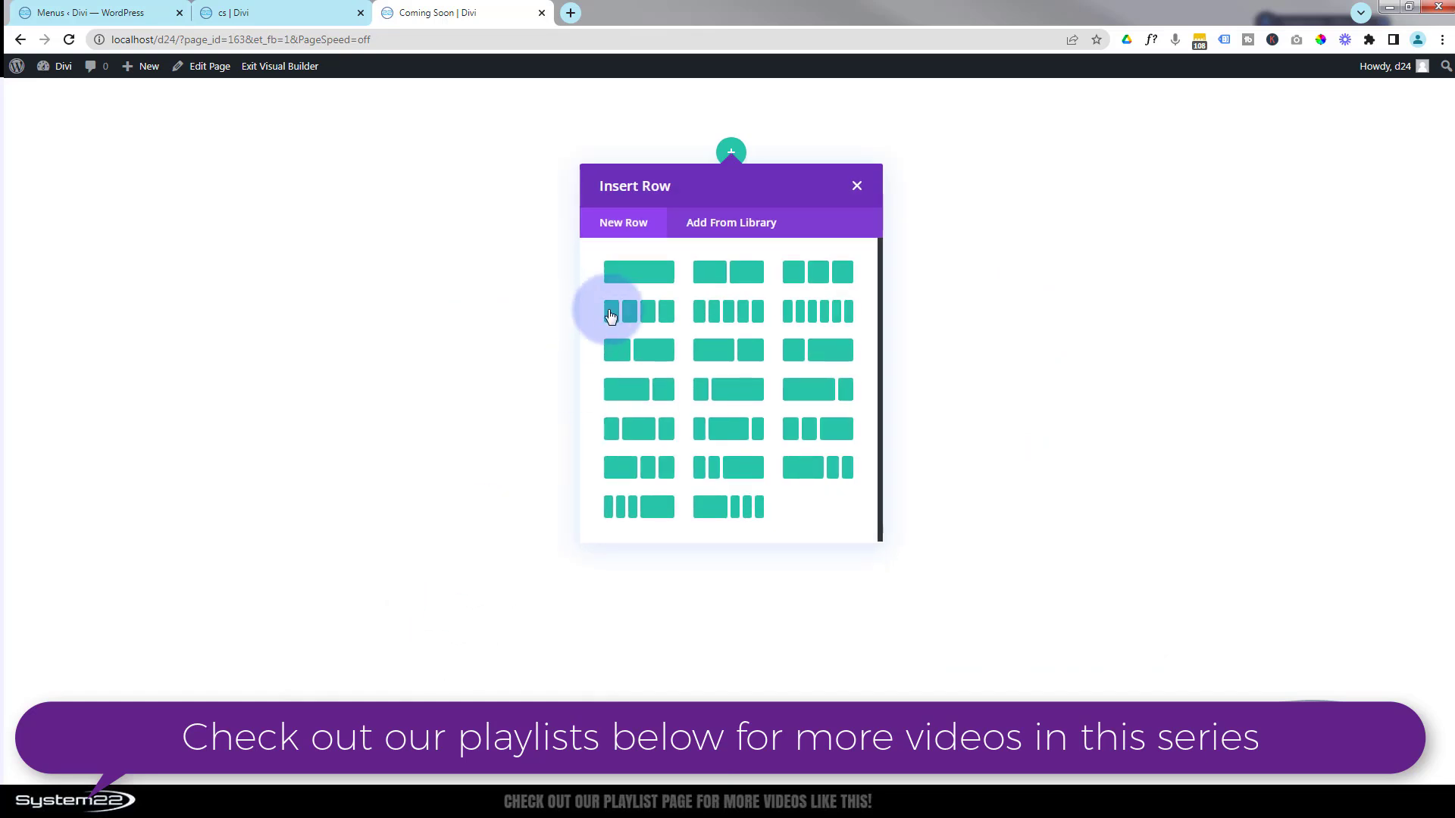
pyautogui.click(644, 273)
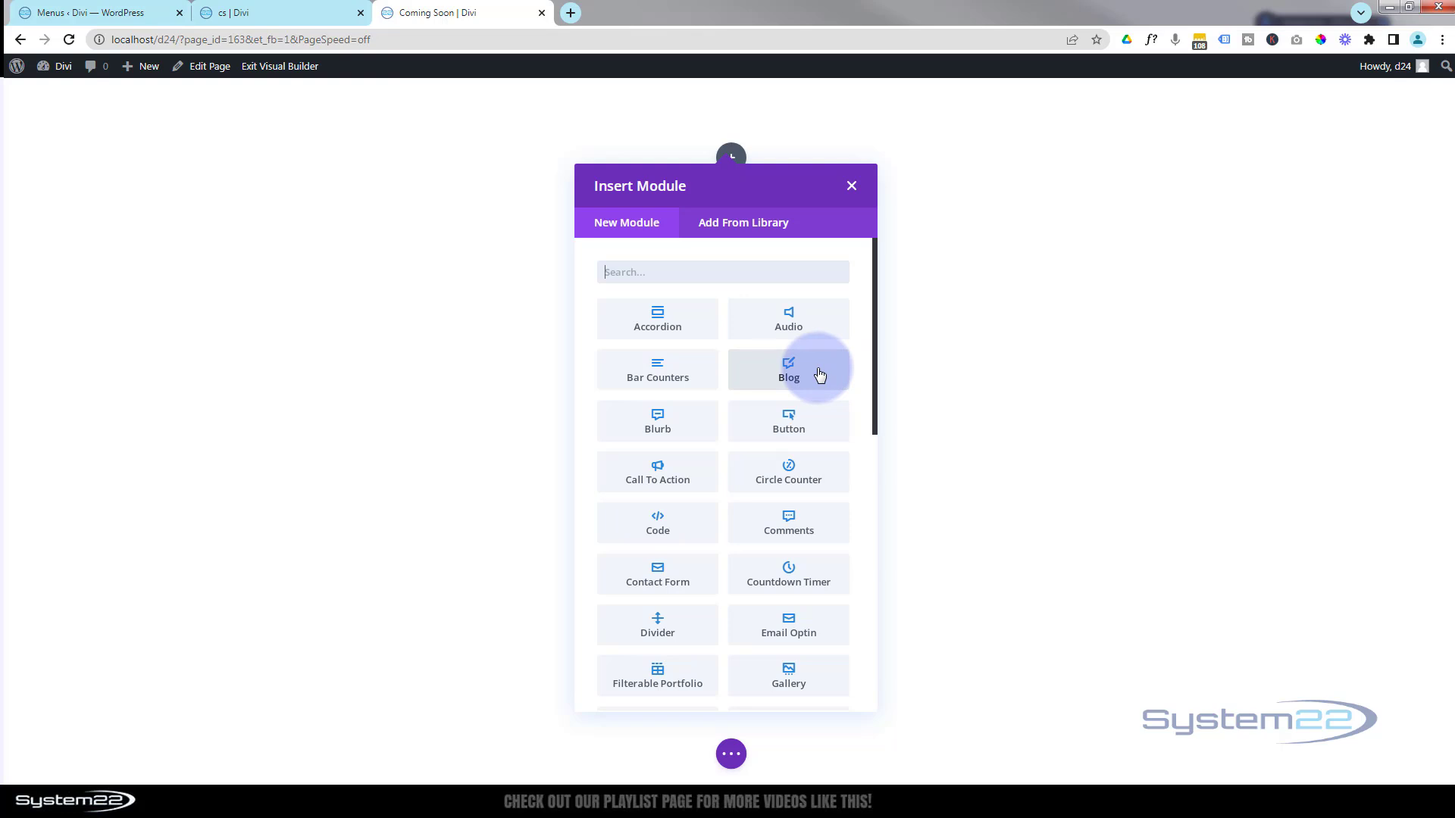
# Step: Add a Blurb module to the new row, keeping its default content
pyautogui.click(674, 429)
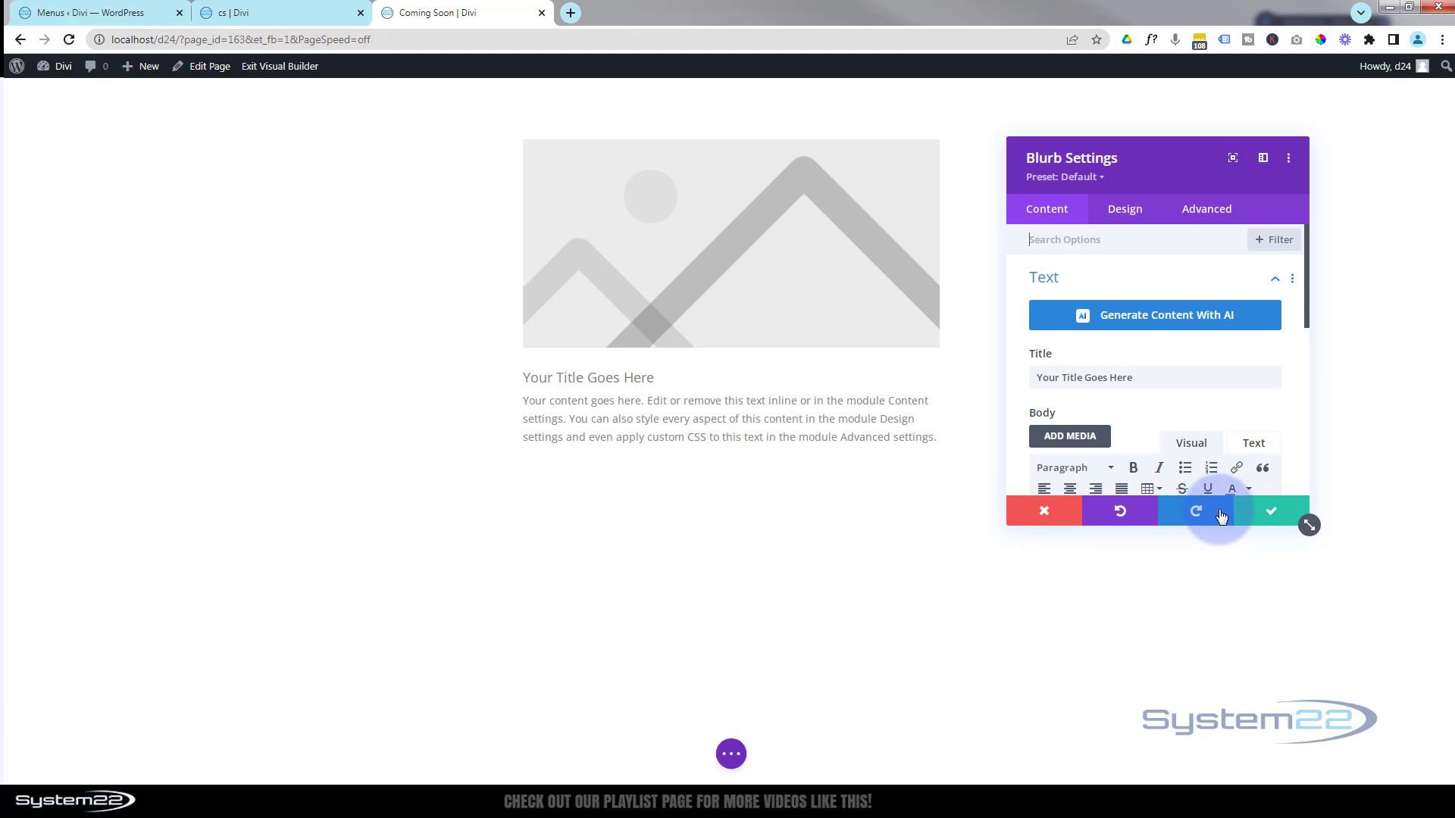
pyautogui.click(1271, 519)
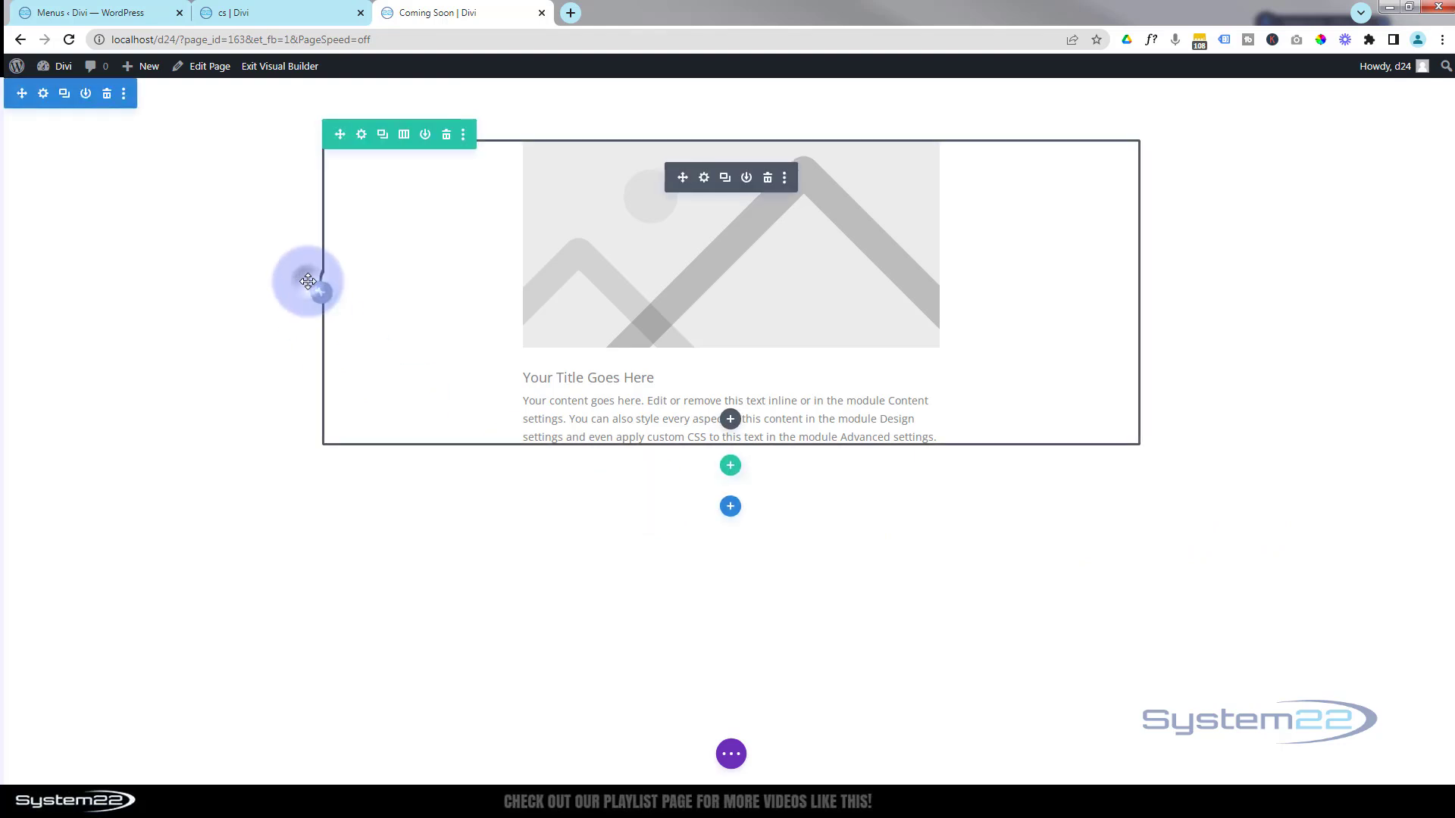
pyautogui.moveTo(308, 281); pyautogui.dragTo(377, 176)
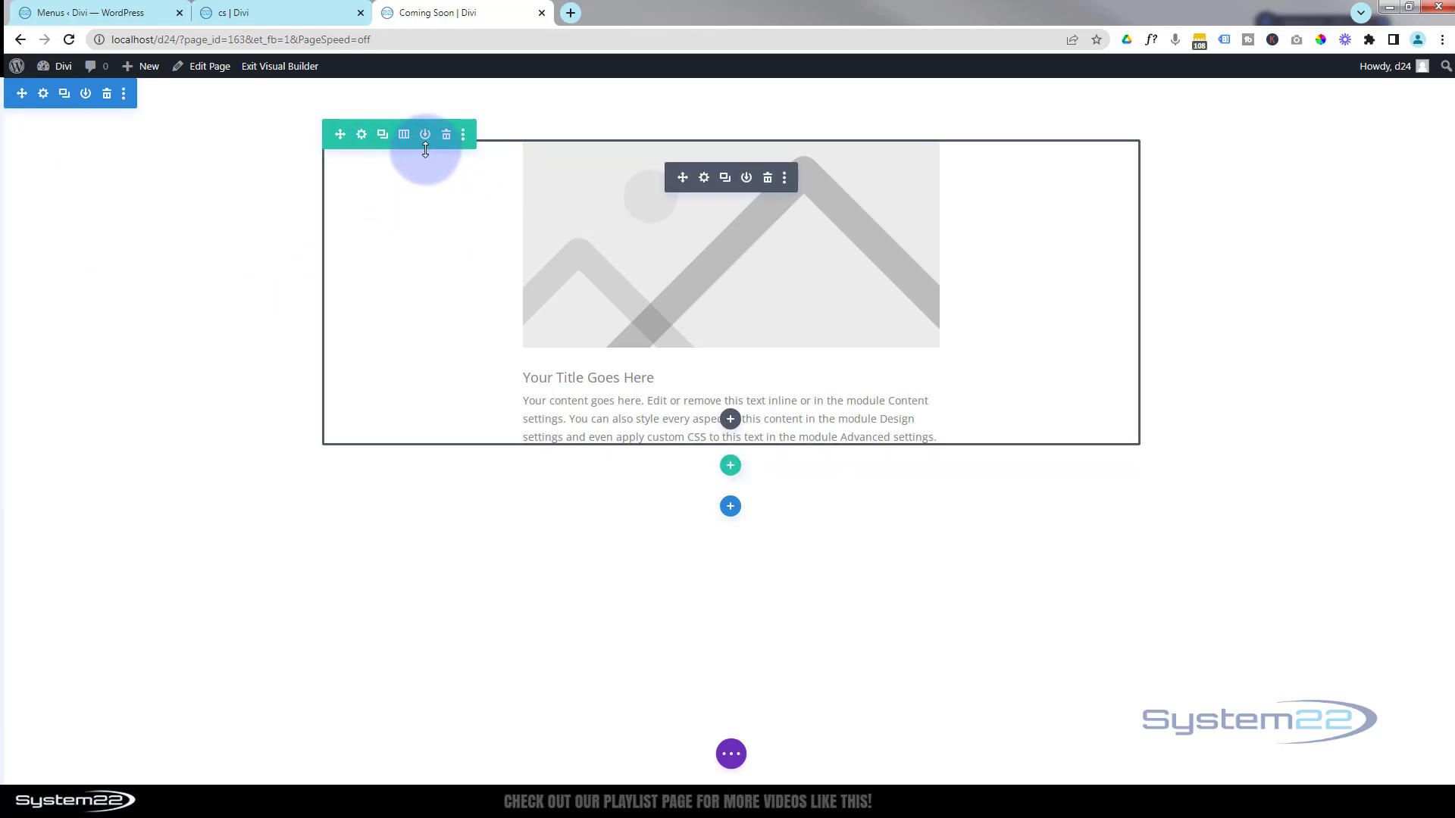
pyautogui.moveTo(729, 198)
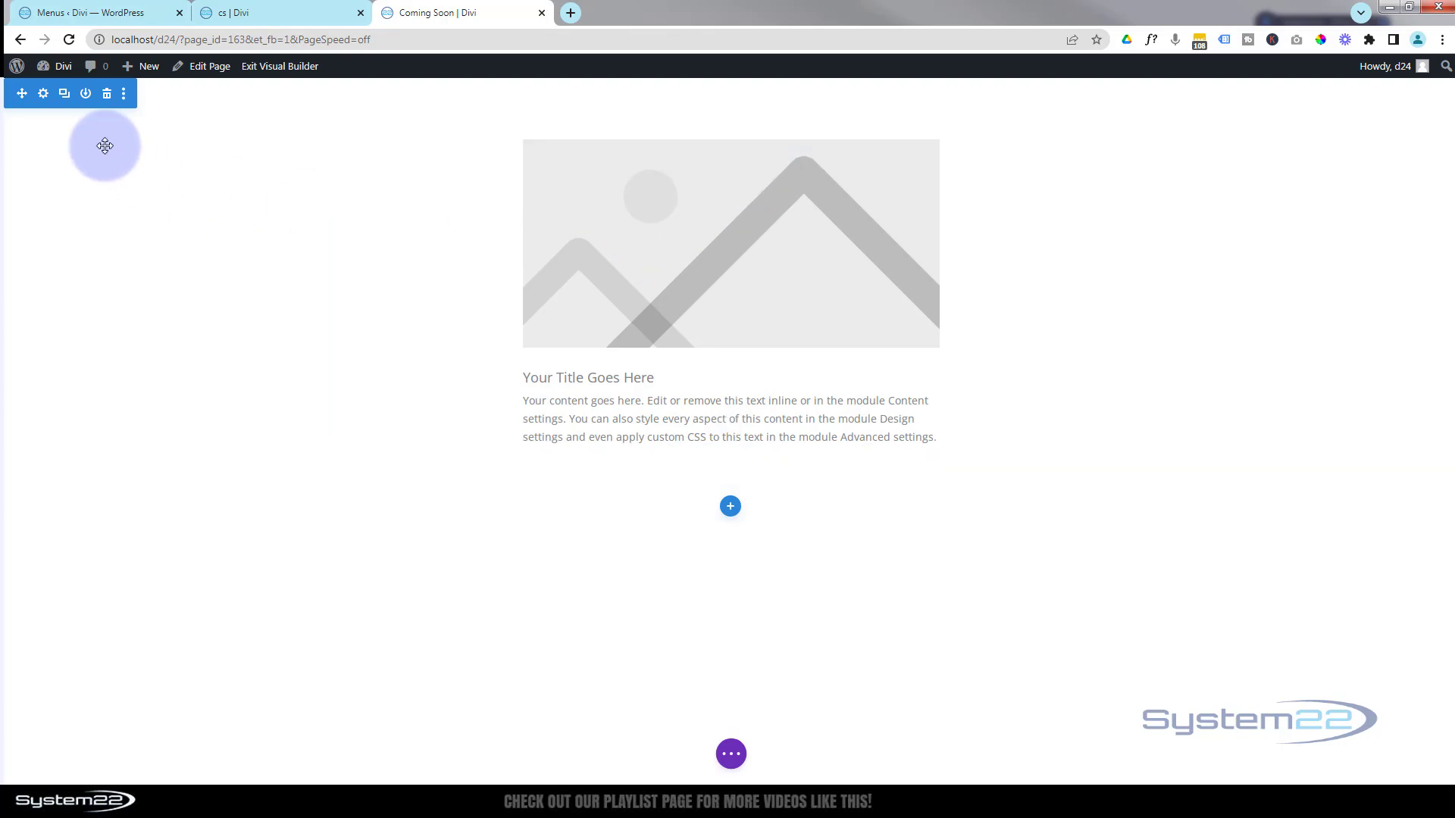
# Step: Set the section's background image to the colourful nebula picture from the media library
pyautogui.click(43, 93)
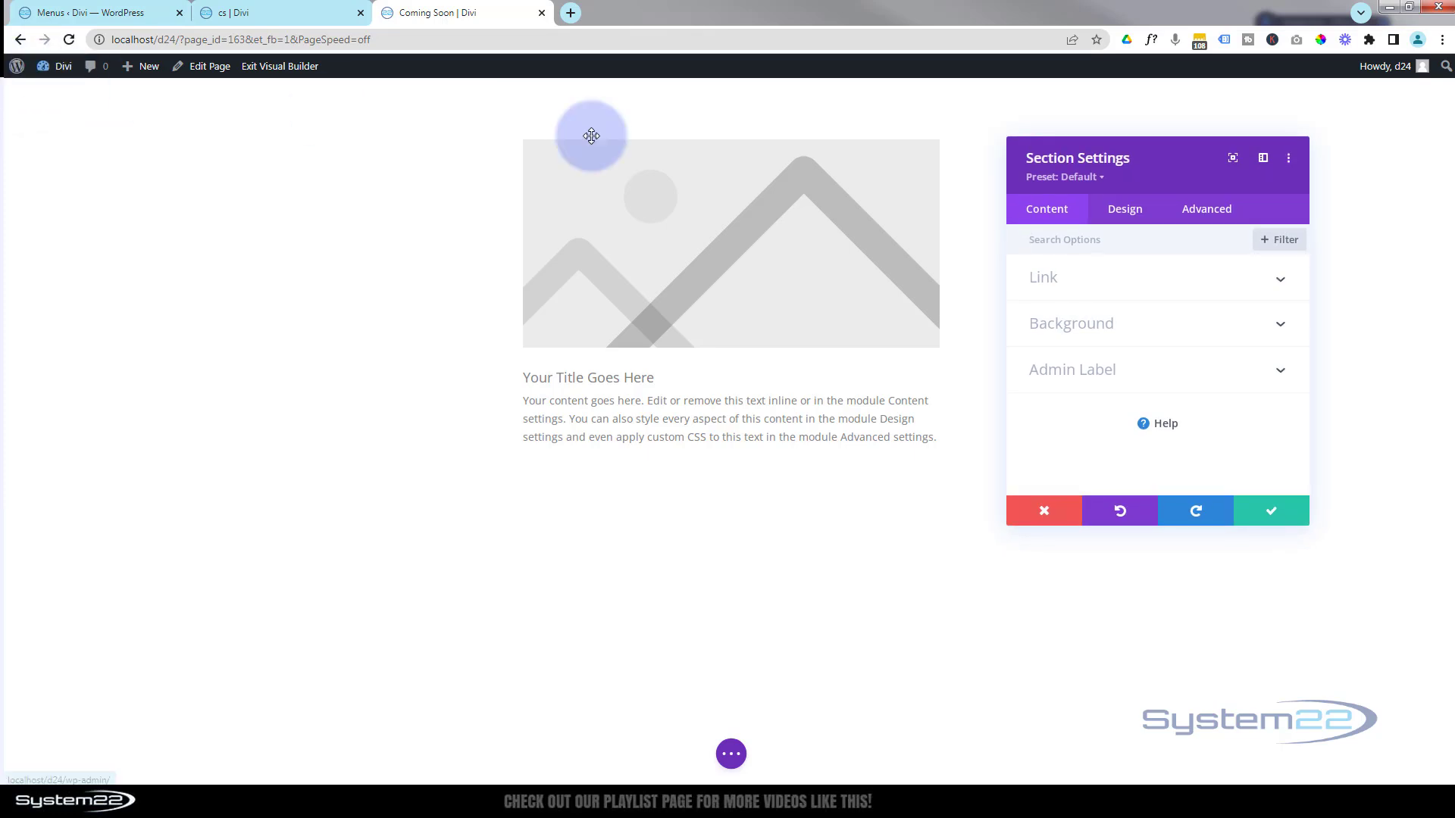
pyautogui.click(1150, 327)
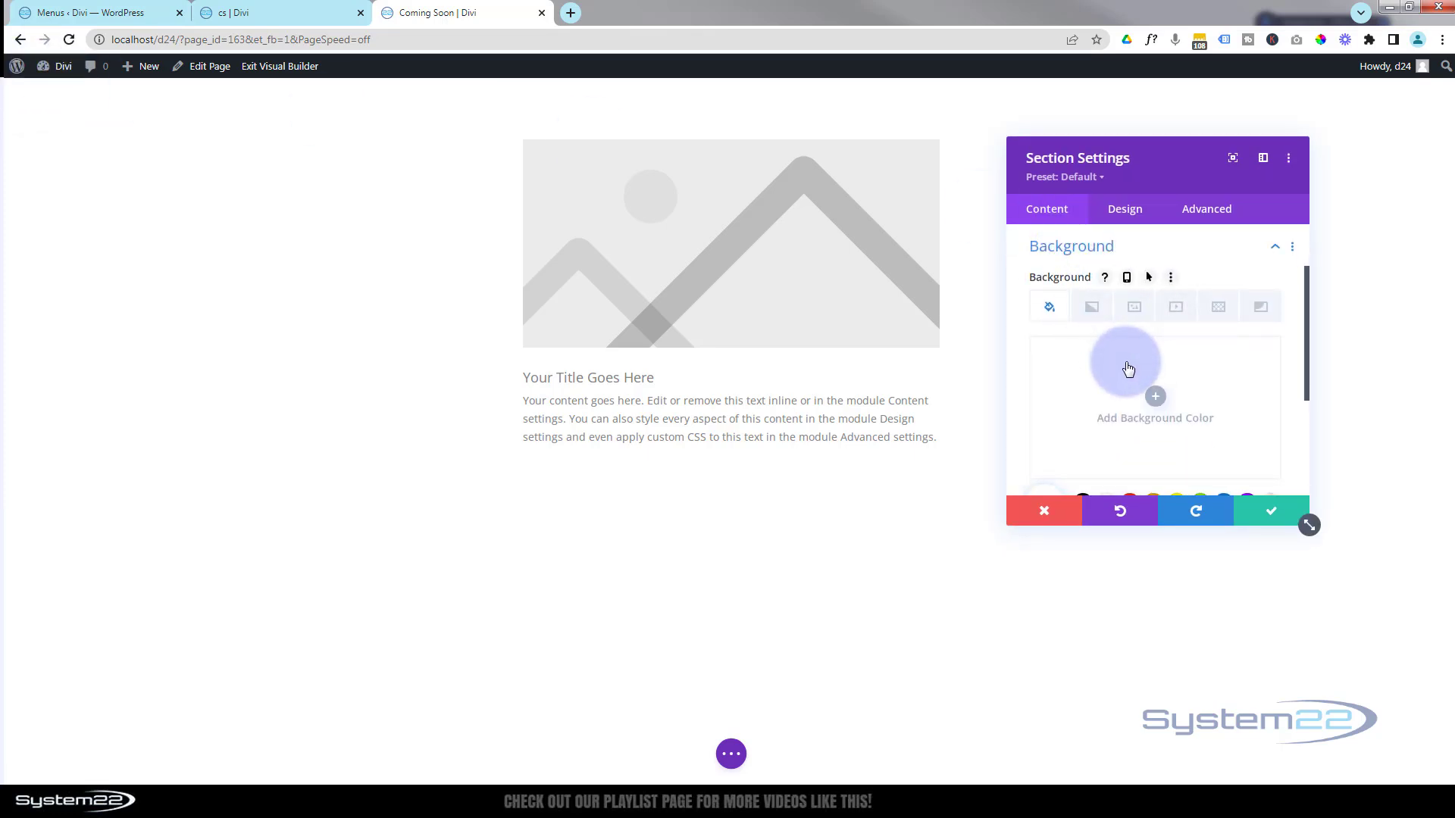
pyautogui.click(1138, 311)
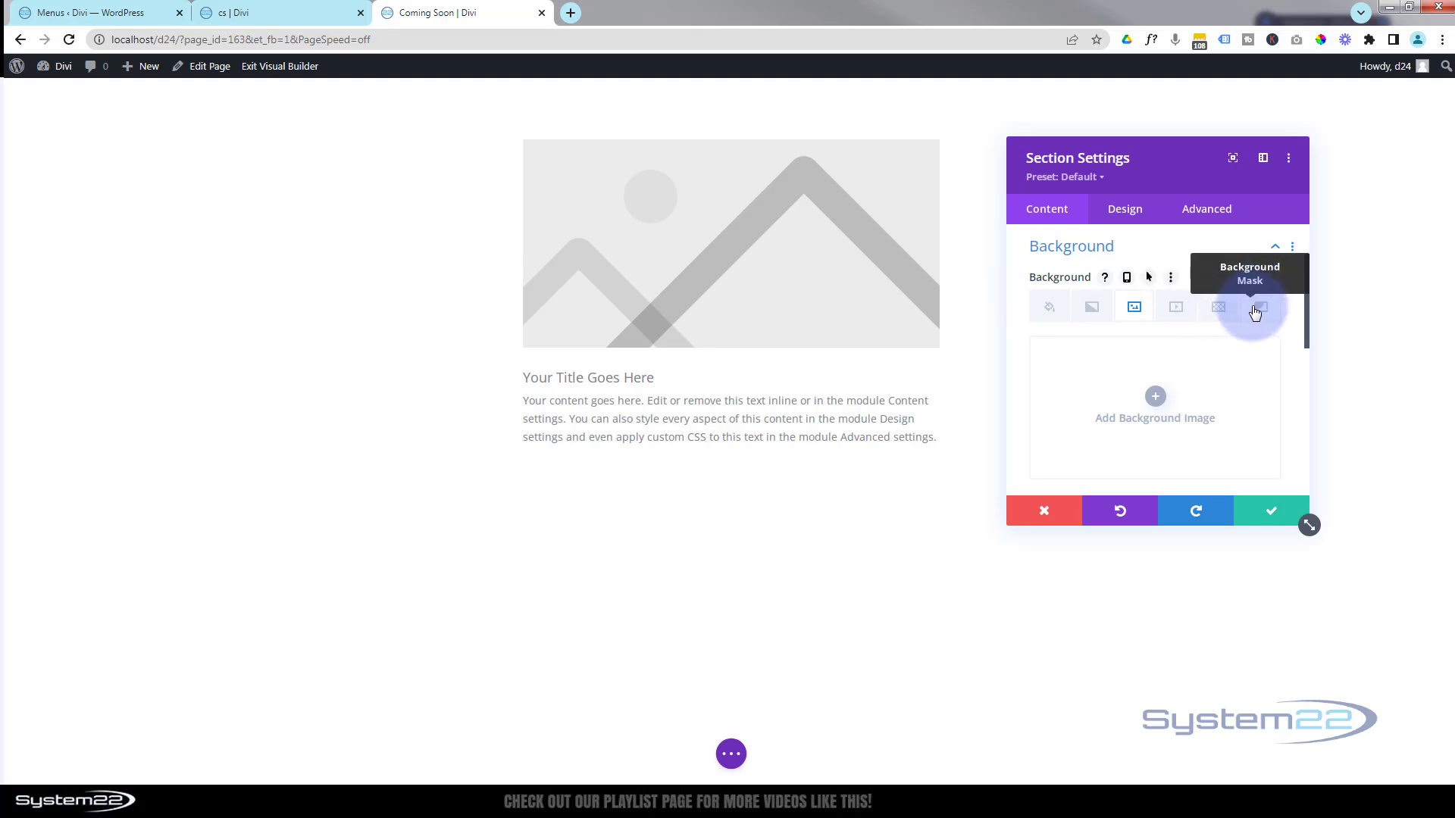
pyautogui.click(1155, 396)
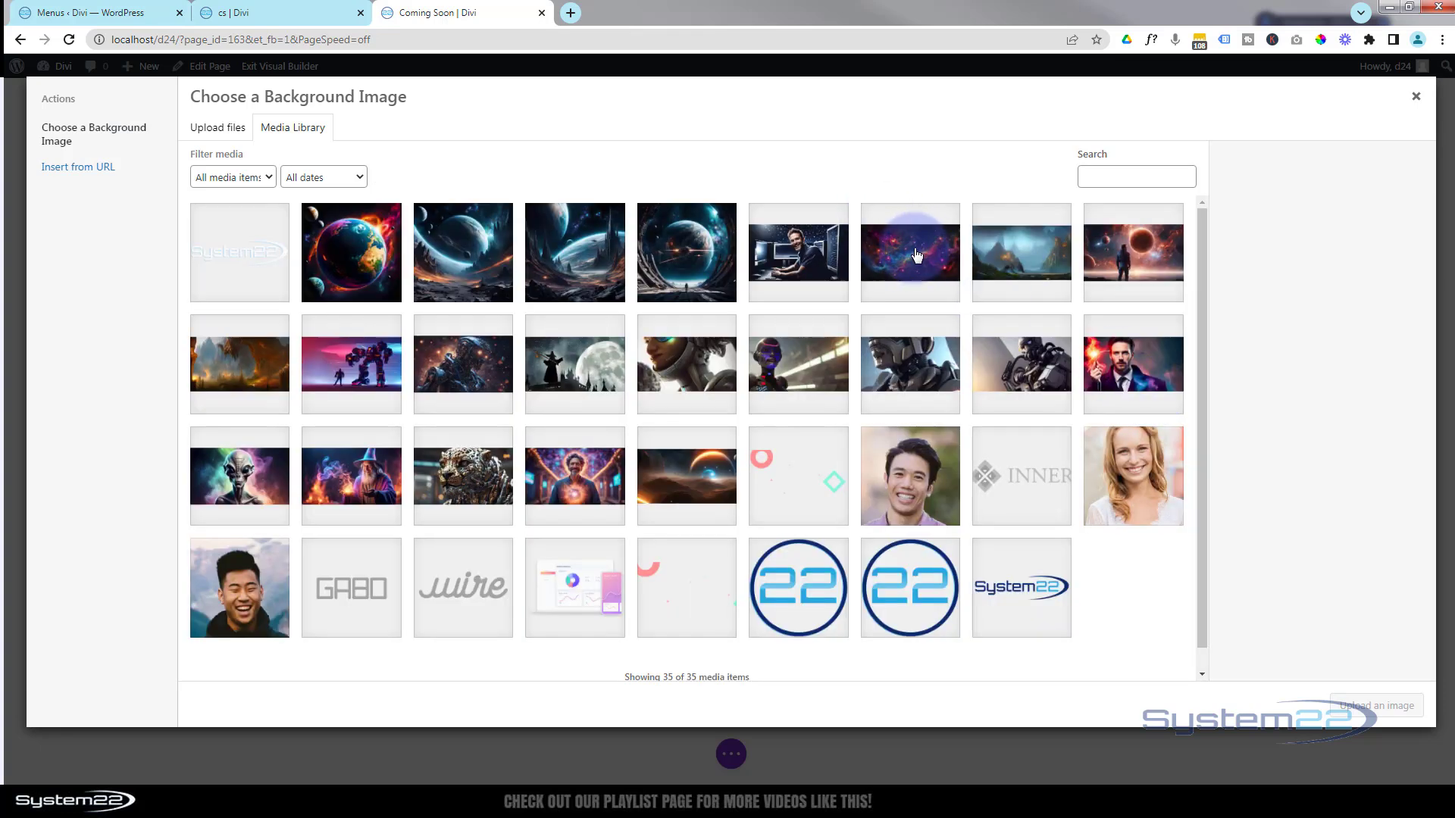
pyautogui.click(914, 256)
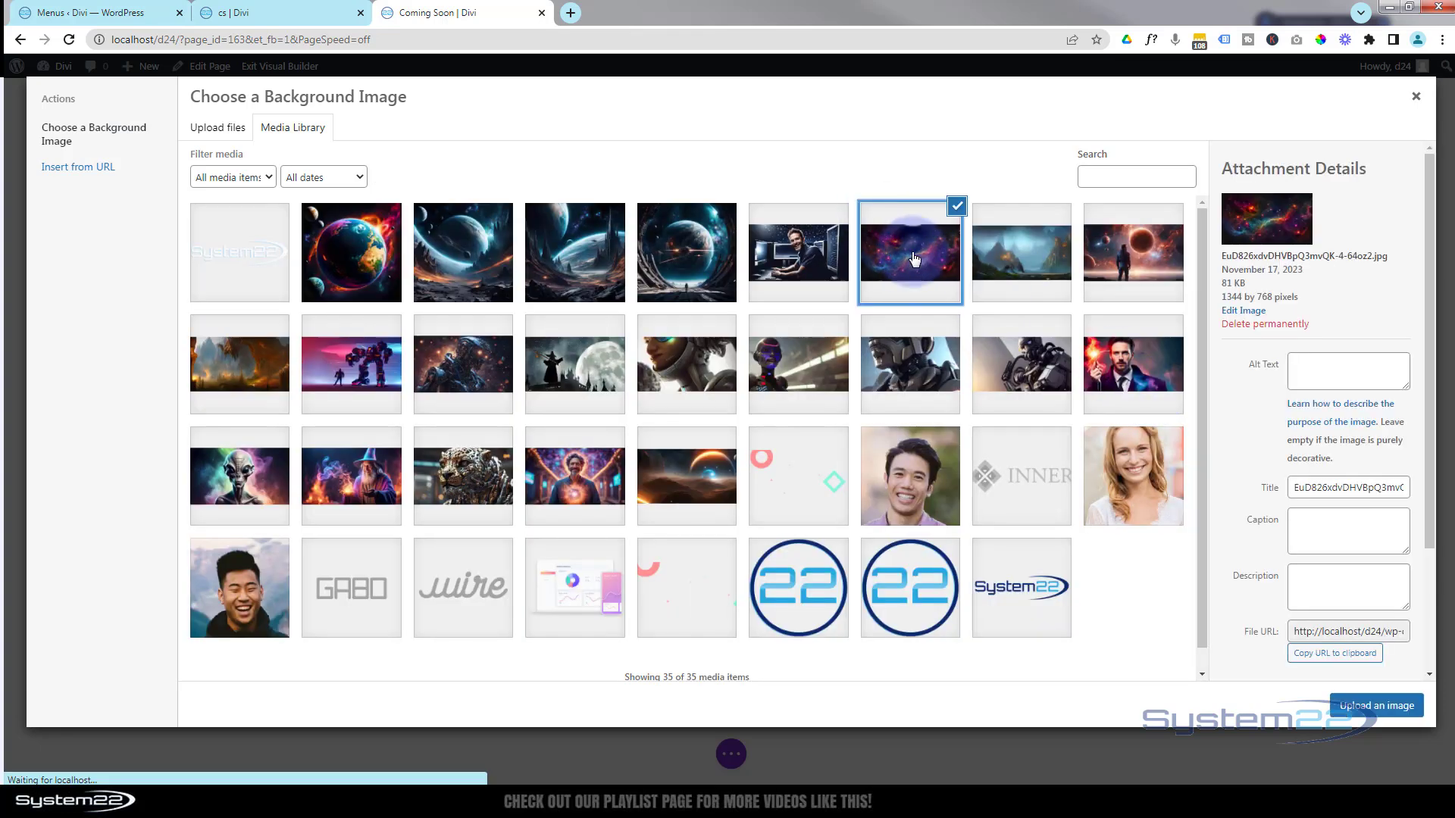
pyautogui.click(1367, 707)
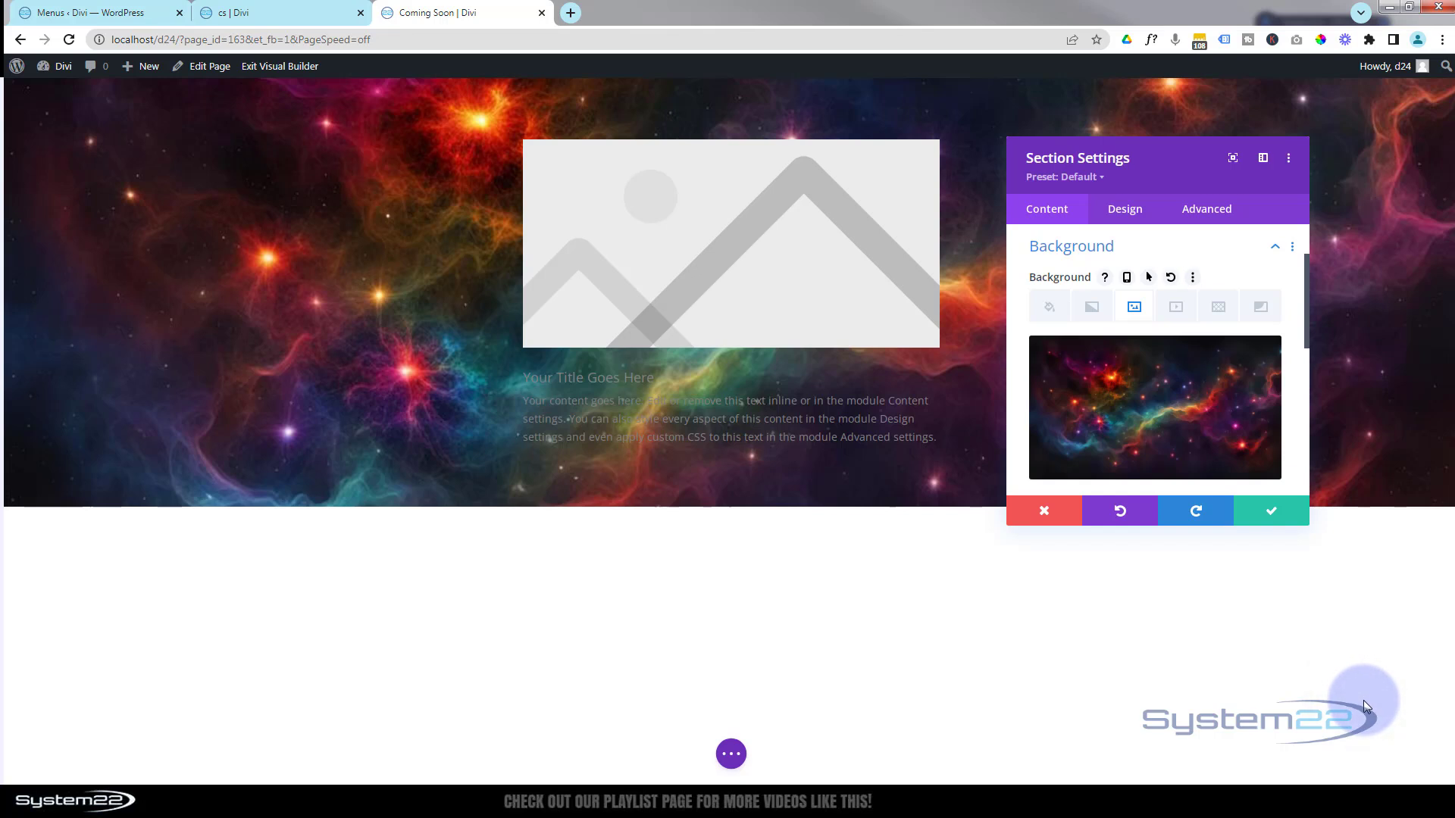
pyautogui.click(1205, 515)
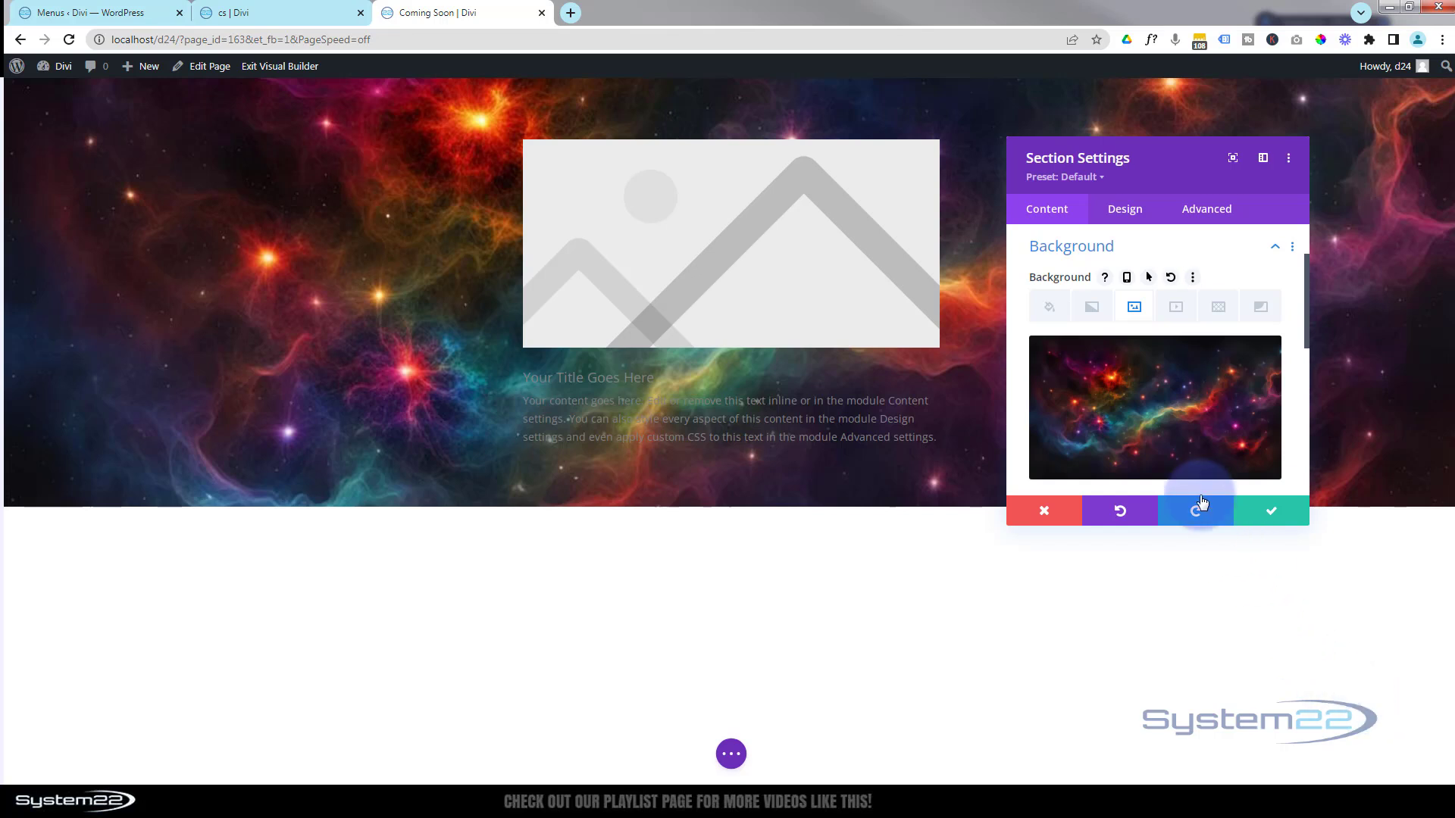
# Step: Examine the size, position, repeat and blend options of the section's background image
pyautogui.scroll(-2, 1169, 396)
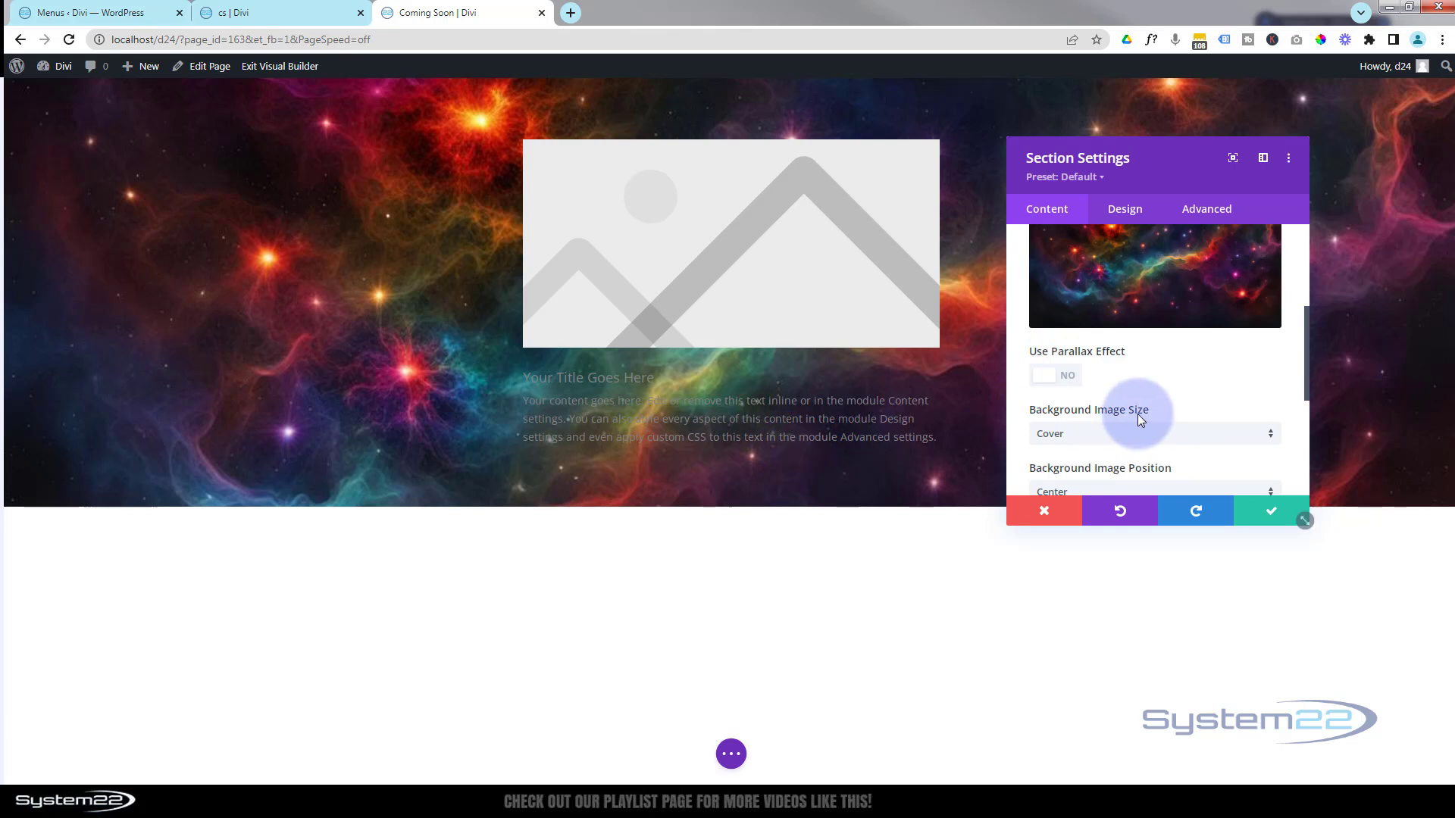
pyautogui.scroll(-1, 1185, 400)
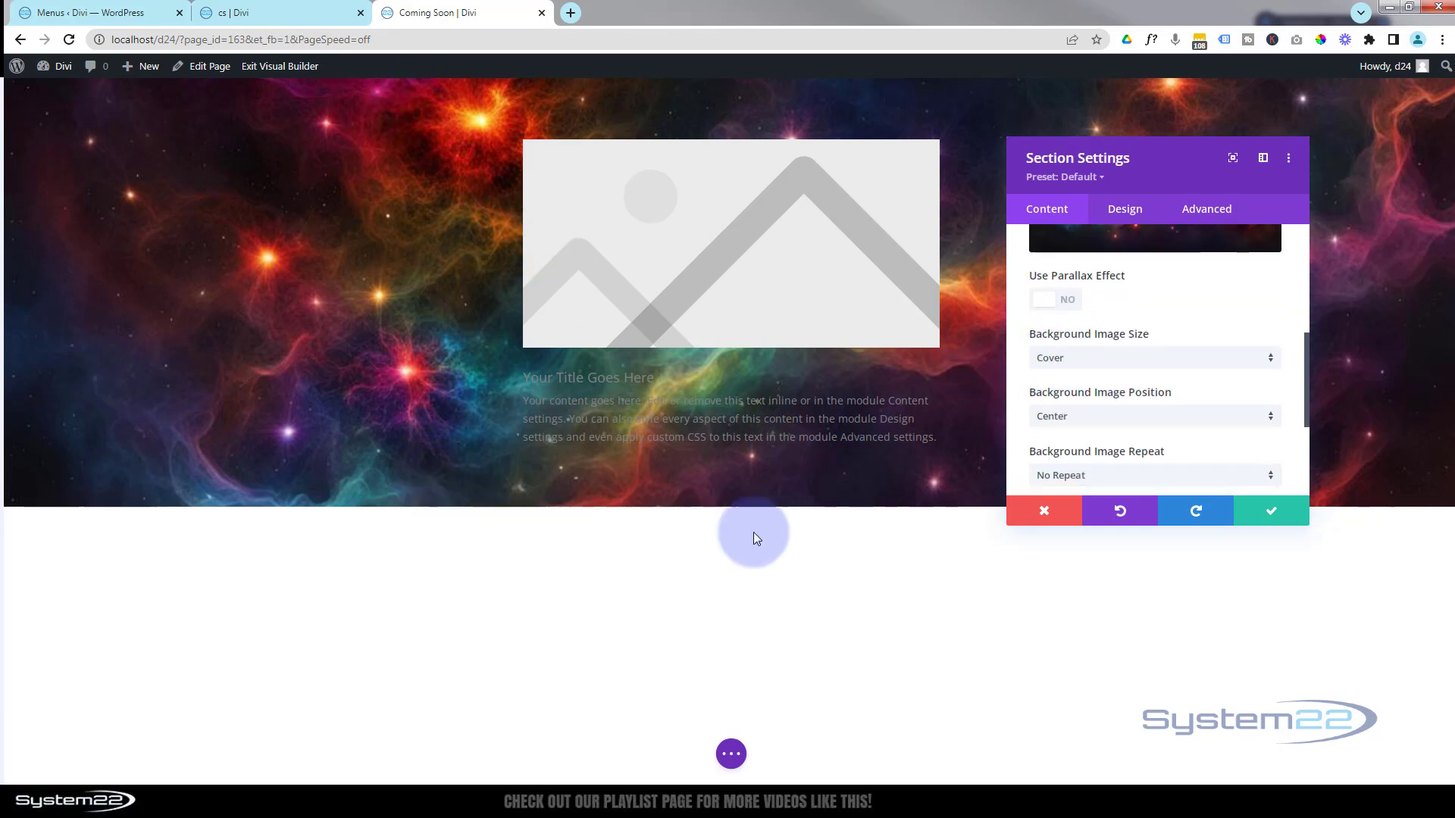
pyautogui.click(1168, 365)
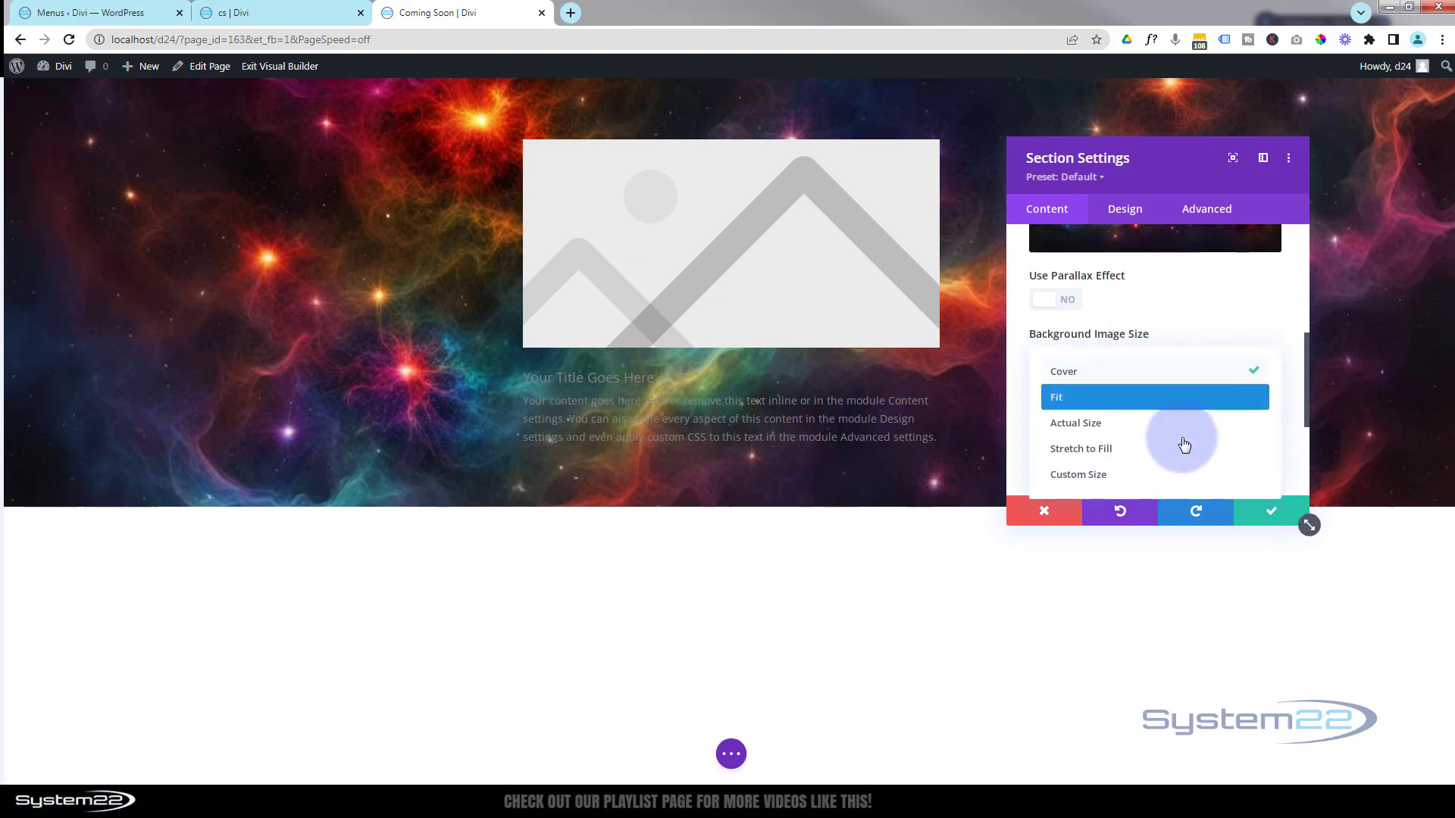
pyautogui.click(1018, 360)
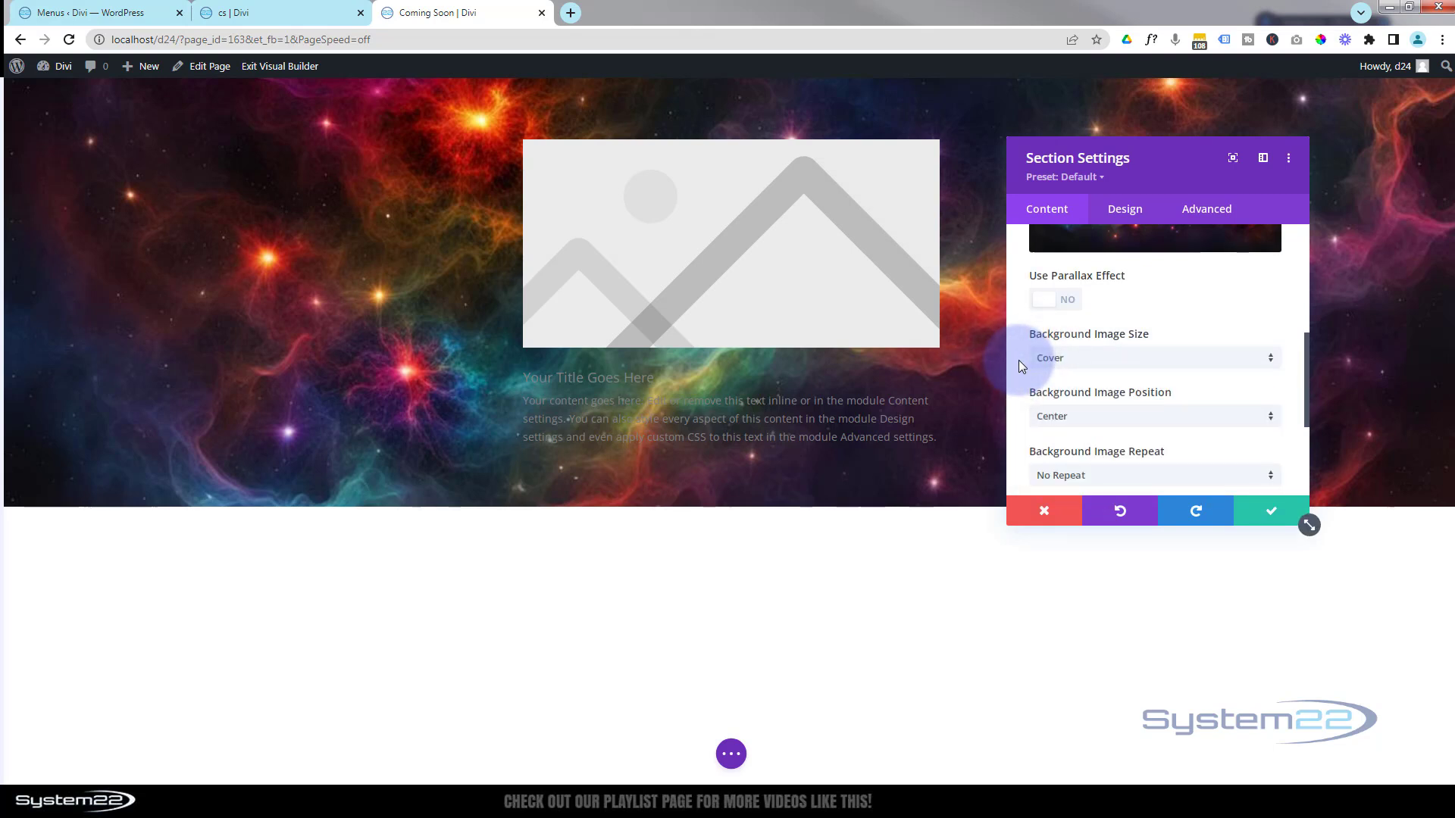
pyautogui.scroll(-2, 1123, 414)
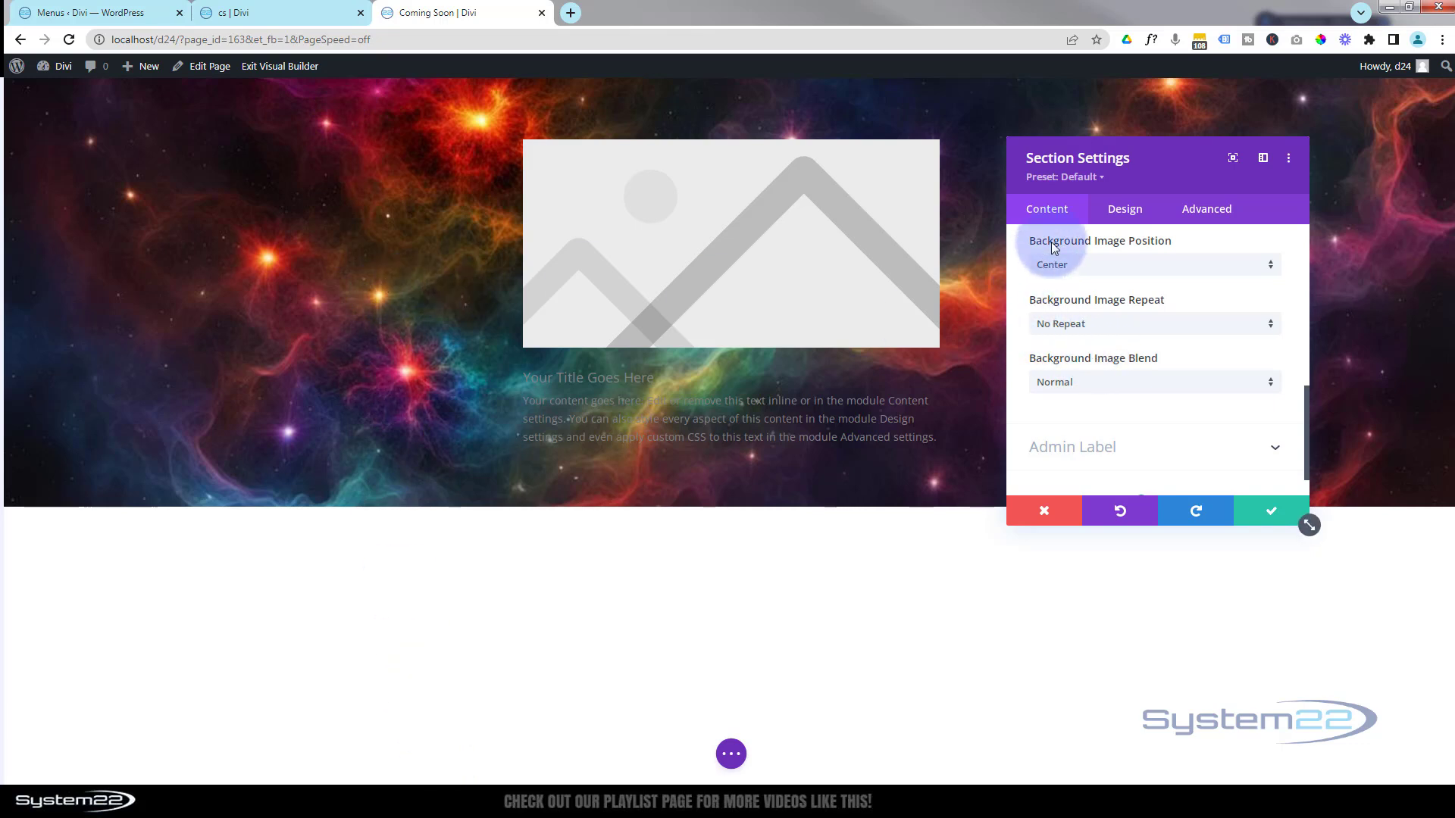
# Step: Set the section's height to 100vh in its sizing options
pyautogui.click(1125, 210)
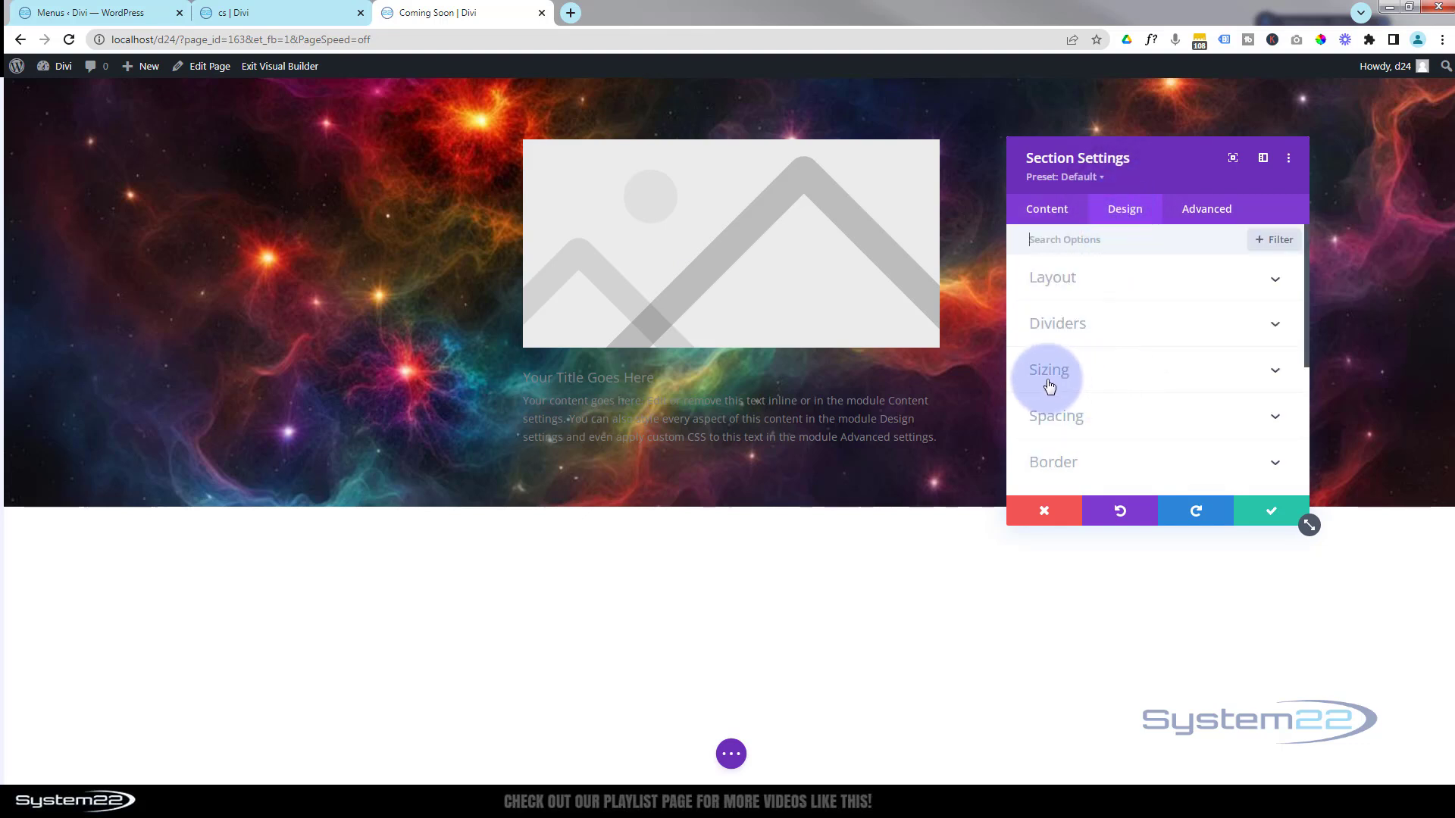
pyautogui.click(1113, 372)
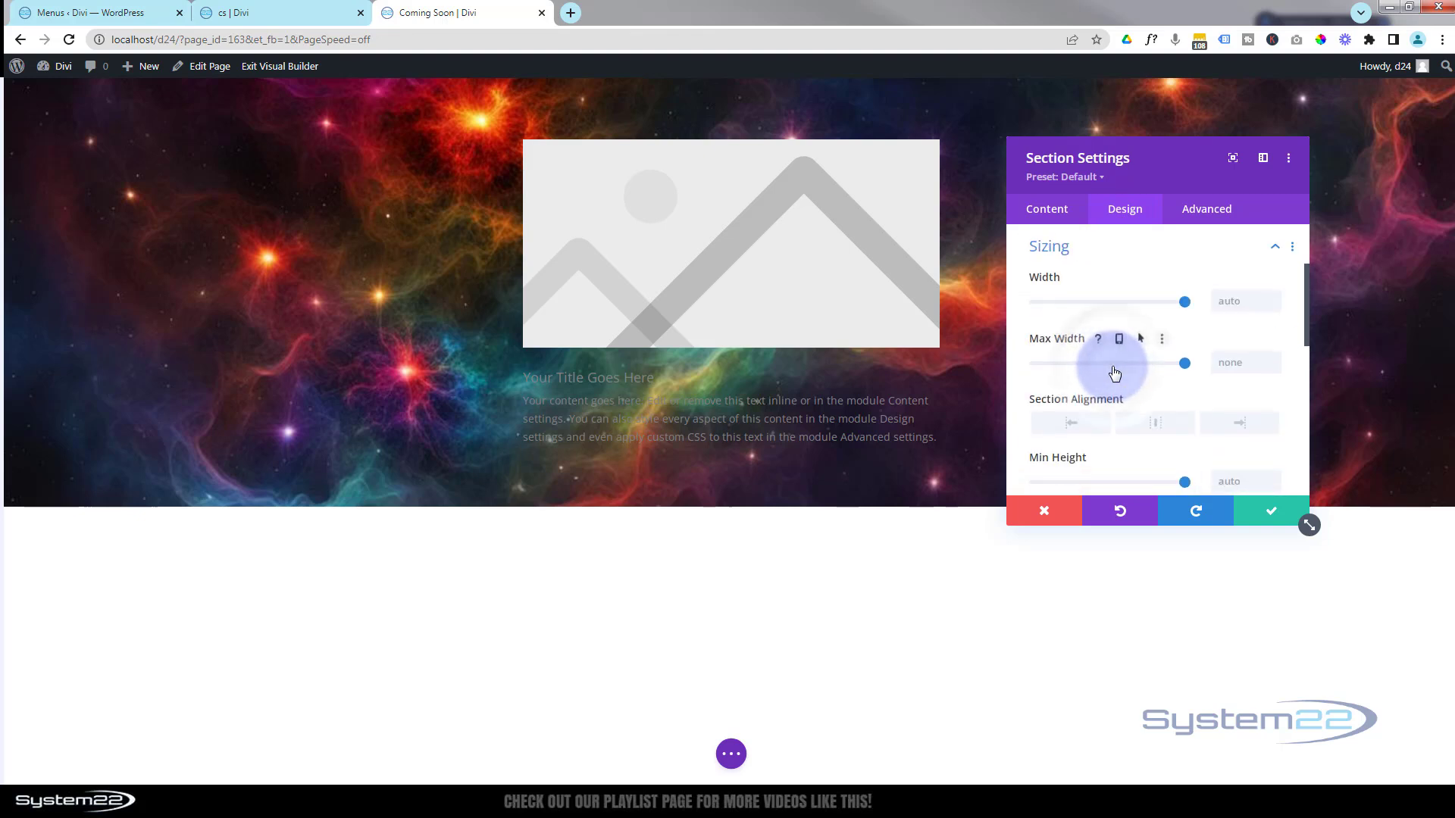
pyautogui.scroll(-2, 1120, 365)
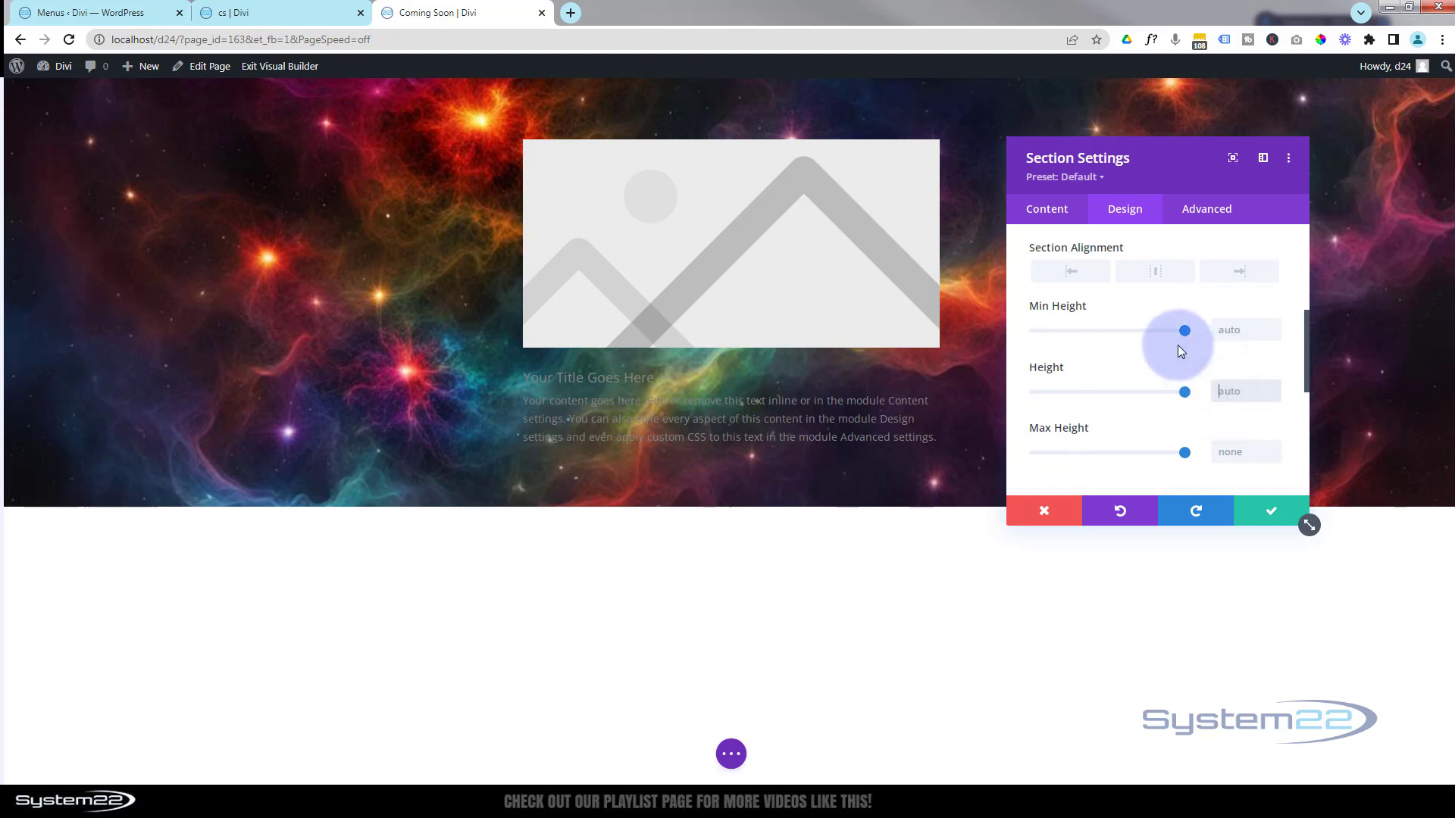
pyautogui.write('100vh')
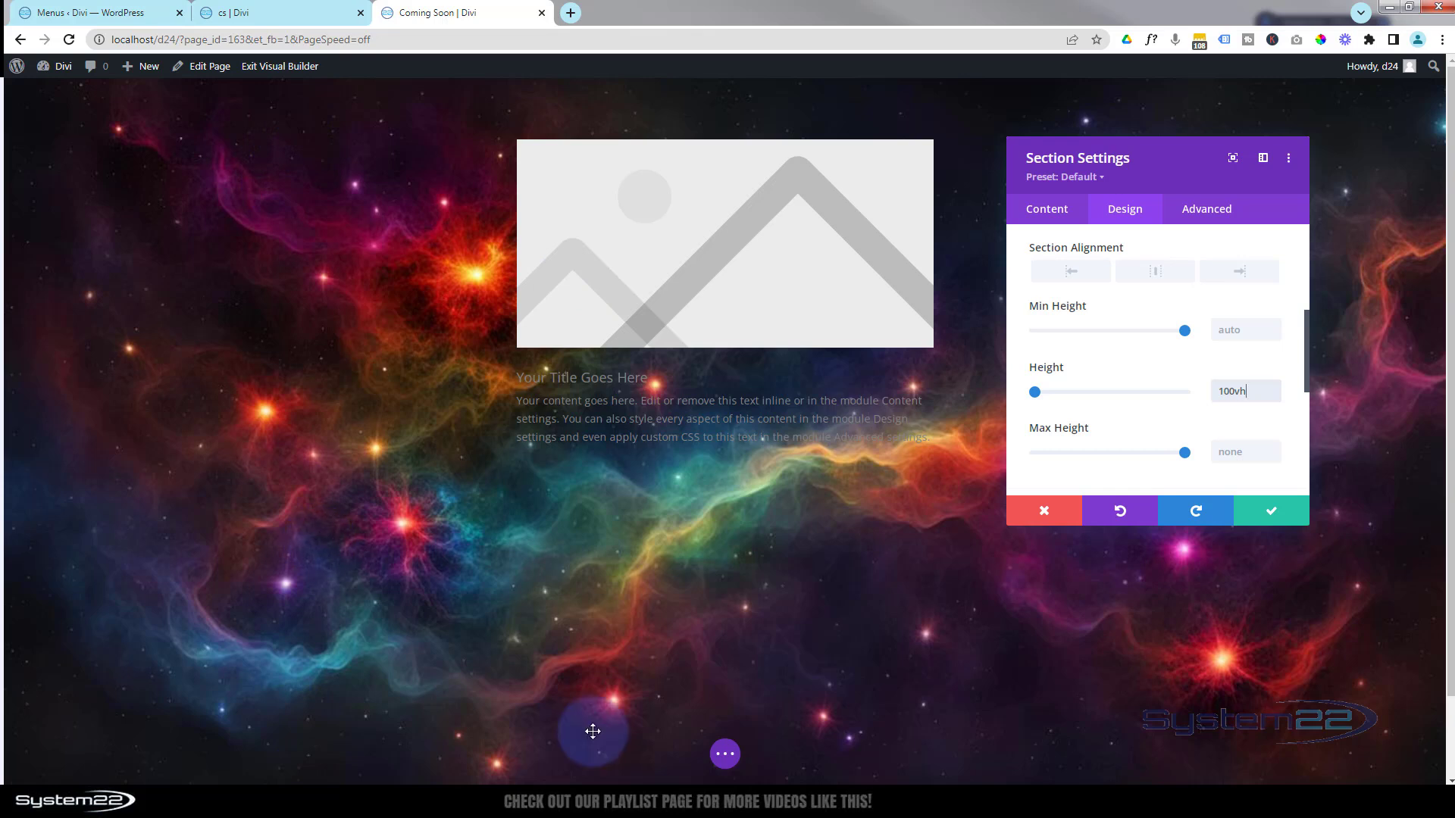
# Step: Preview the full-height section in tablet view
pyautogui.click(731, 764)
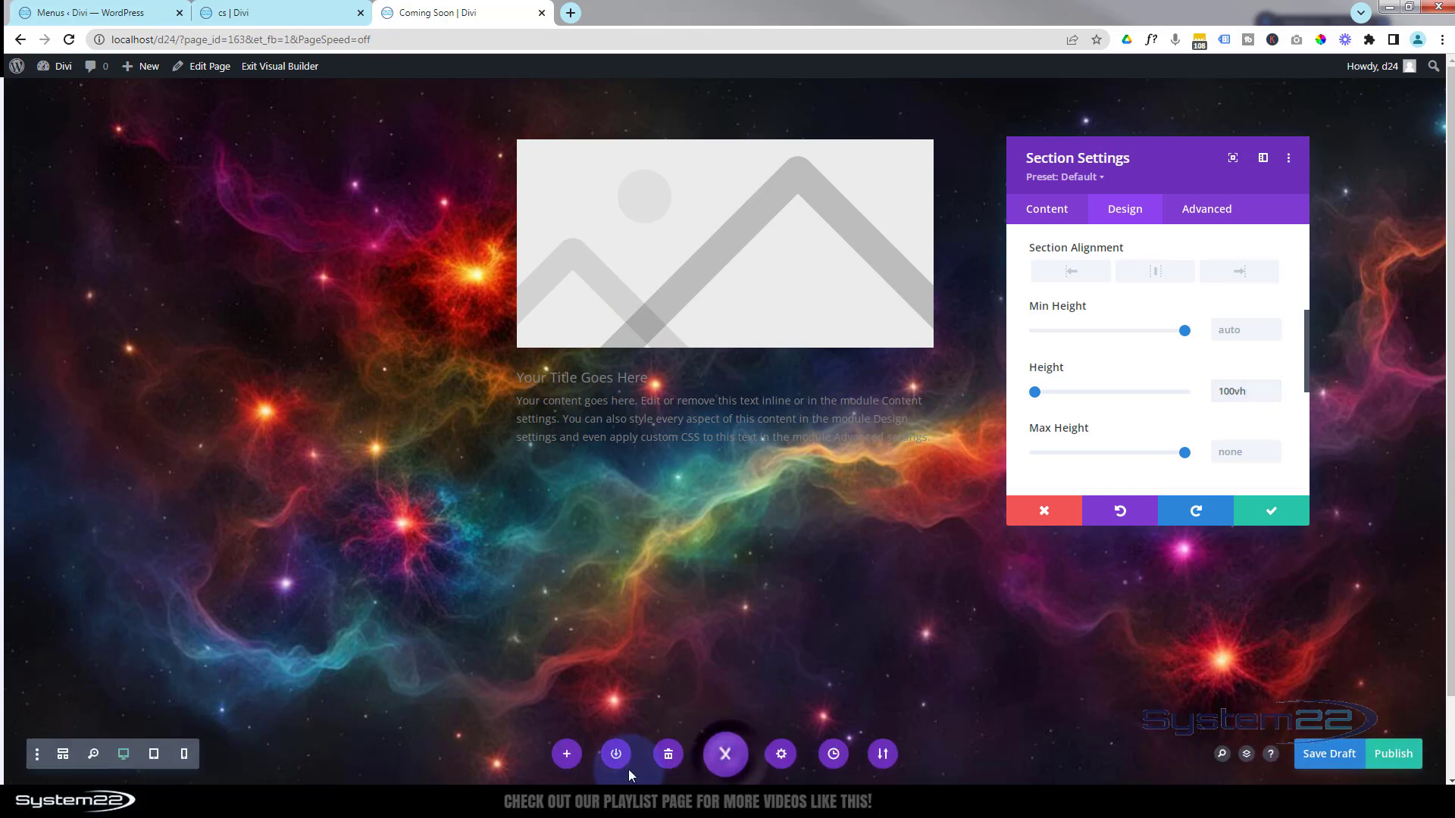
pyautogui.click(154, 754)
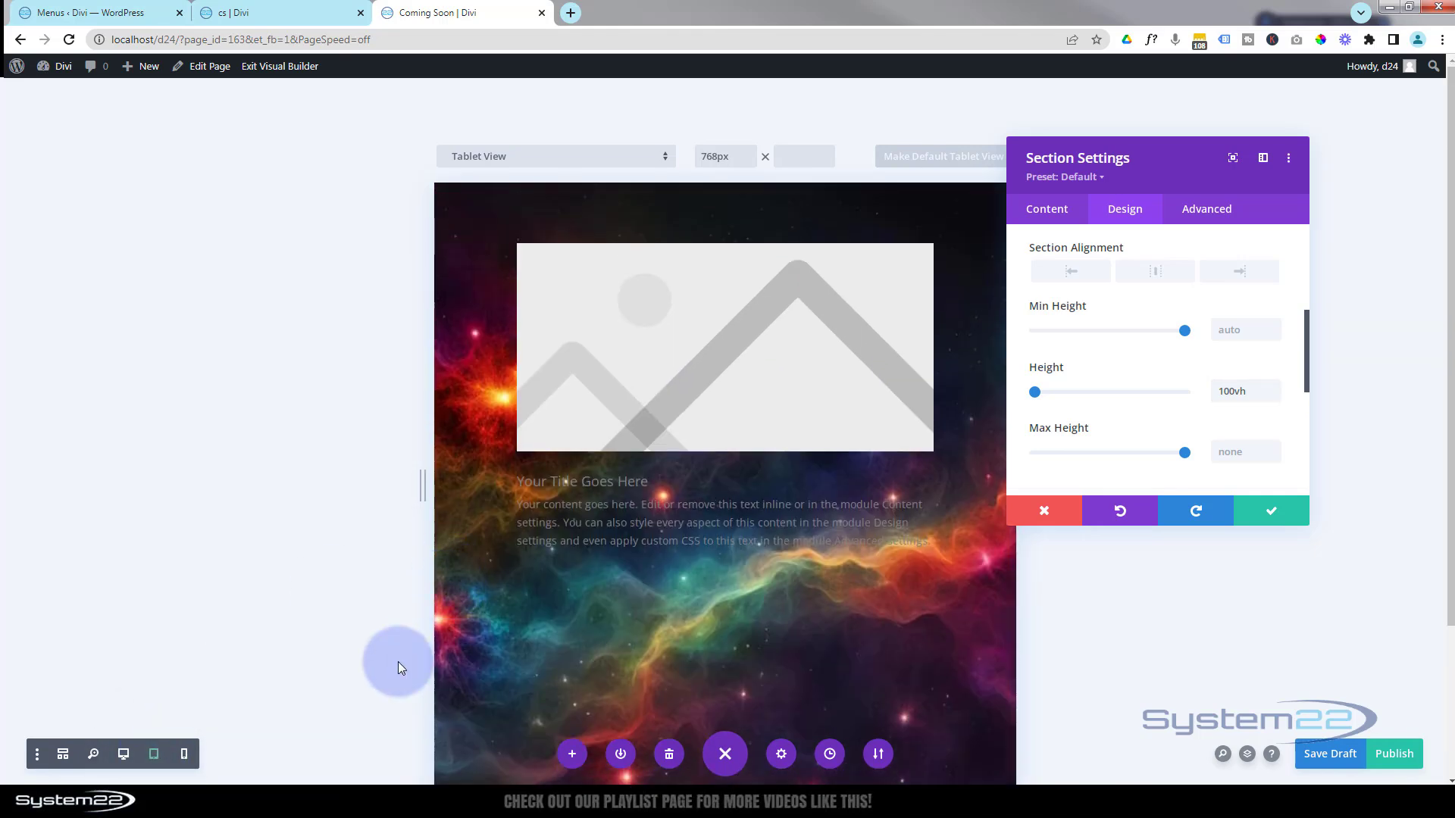
# Step: Preview the full-height section in phone view, and save its settings back in desktop view
pyautogui.click(182, 760)
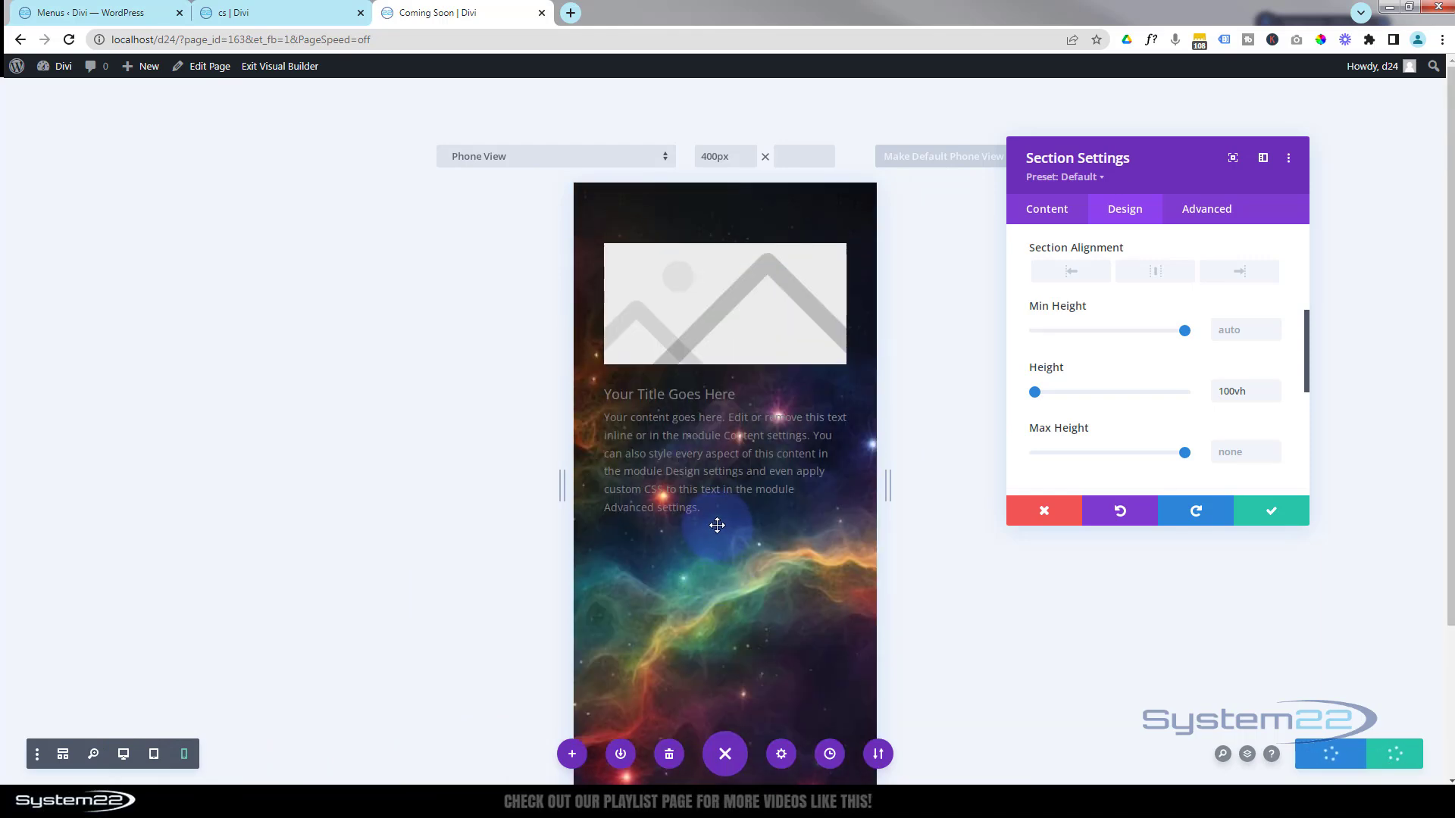
pyautogui.click(124, 755)
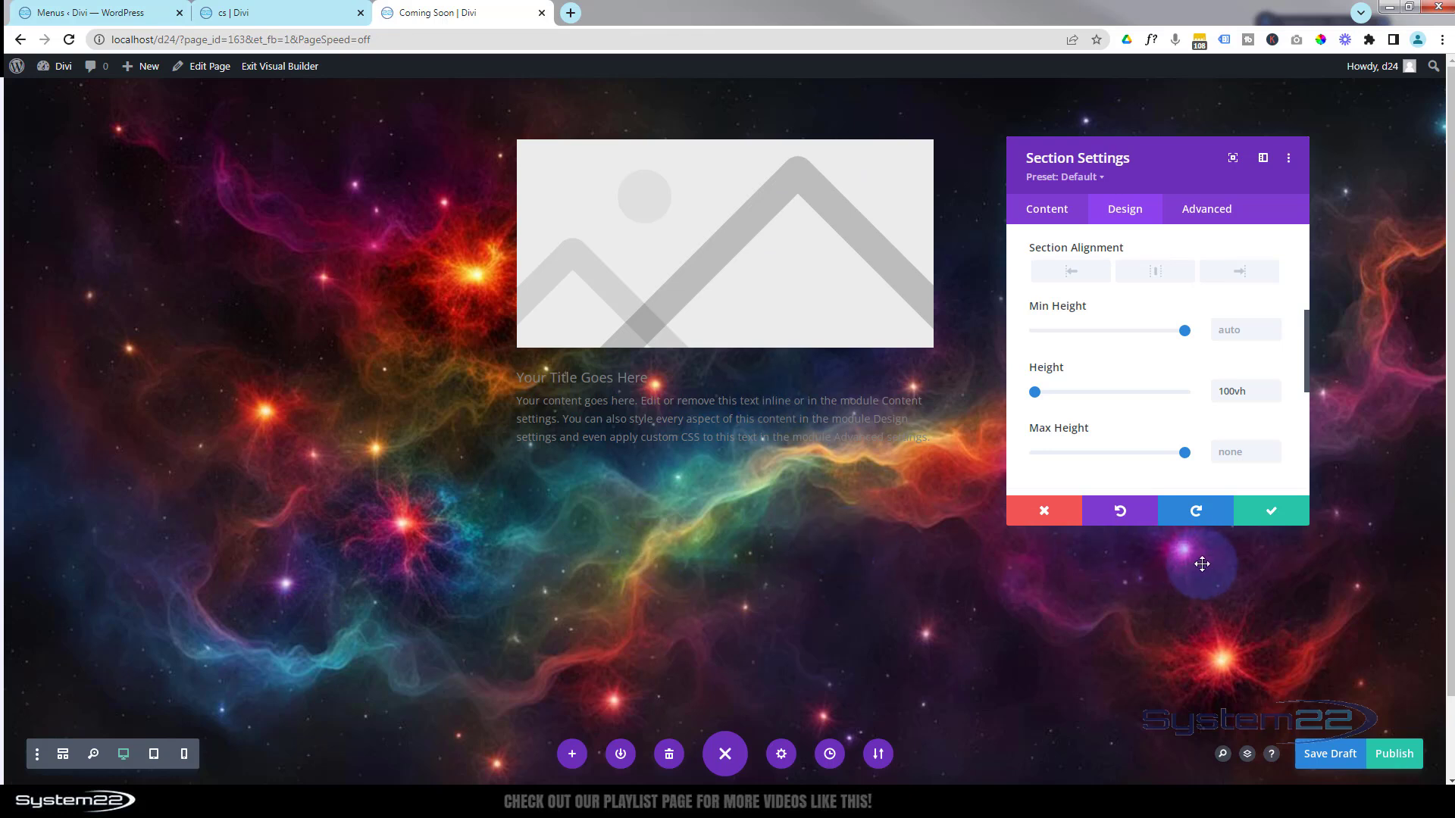
pyautogui.click(1283, 513)
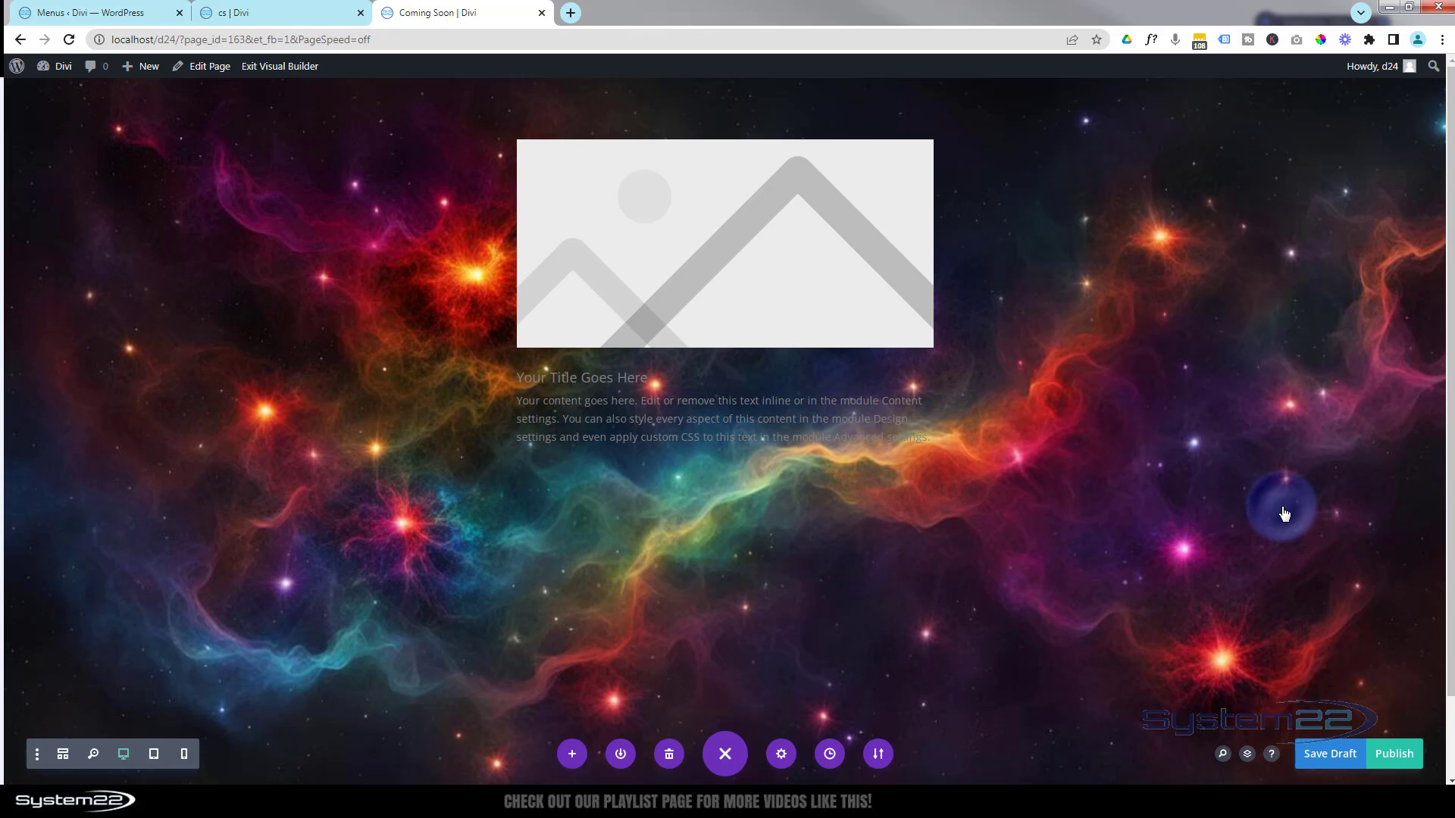
# Step: Change the blurb's title to "Bid Launch Soon" in its content settings
pyautogui.moveTo(774, 259)
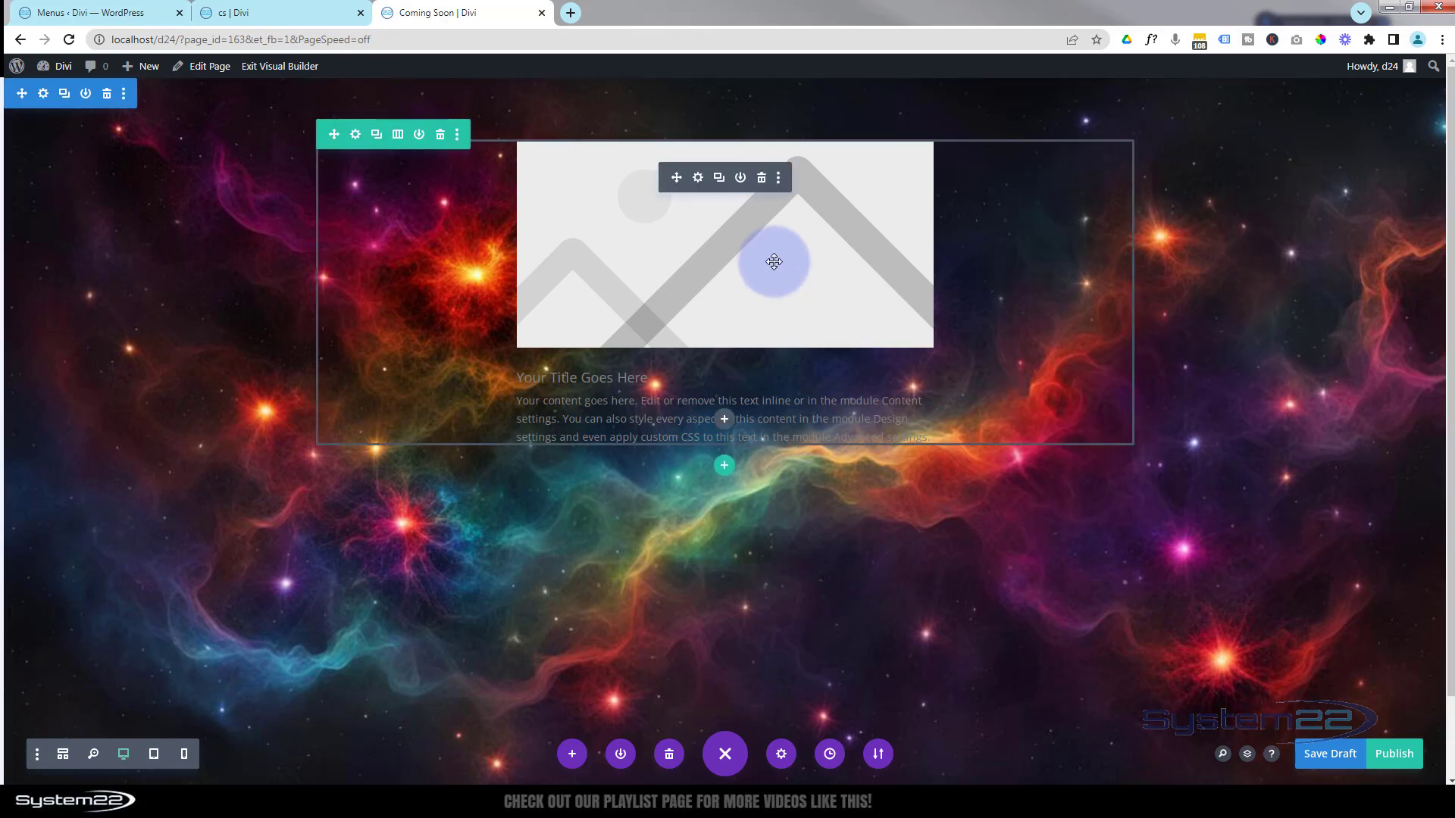
pyautogui.click(698, 179)
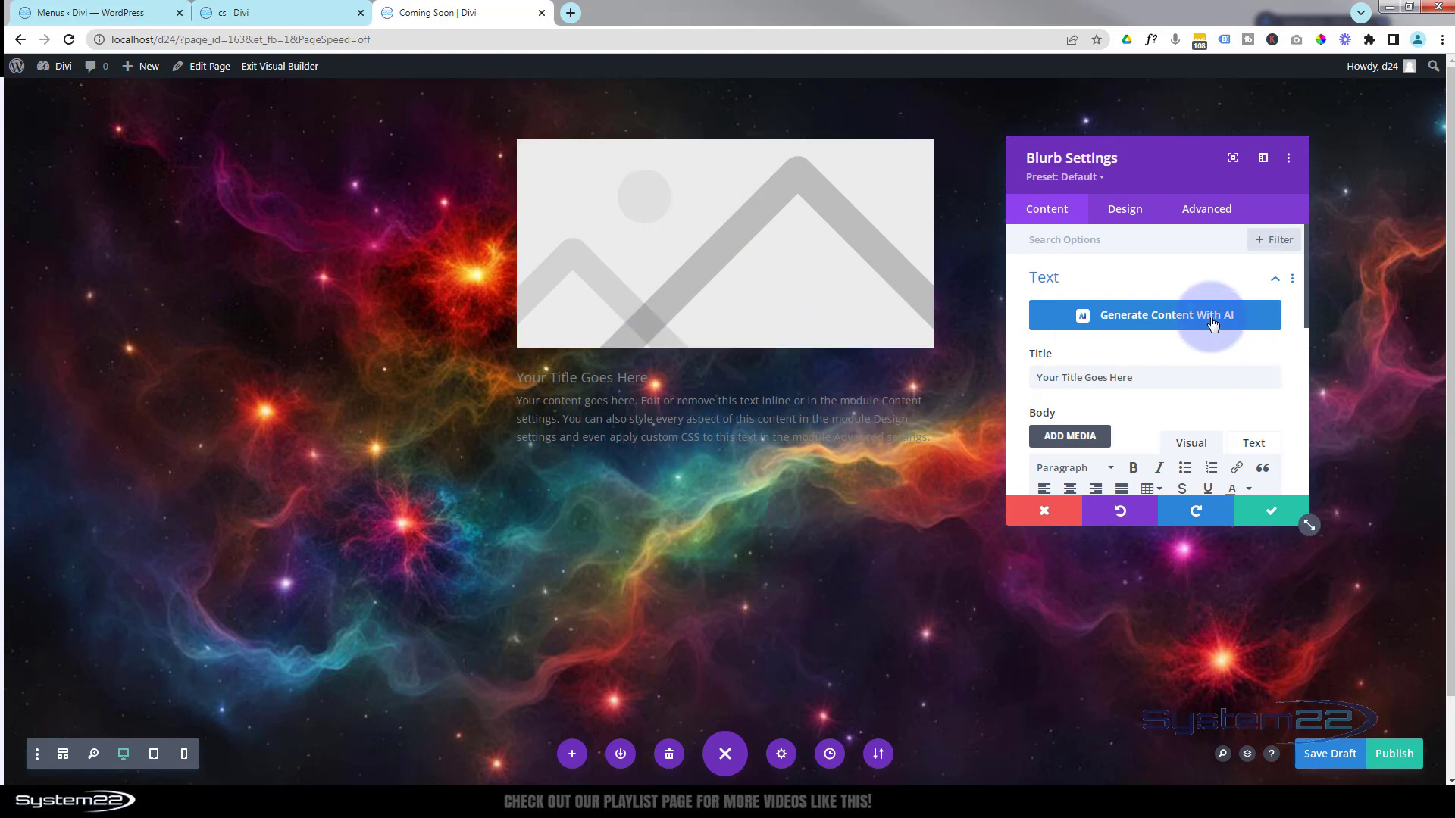
pyautogui.scroll(-1, 1212, 322)
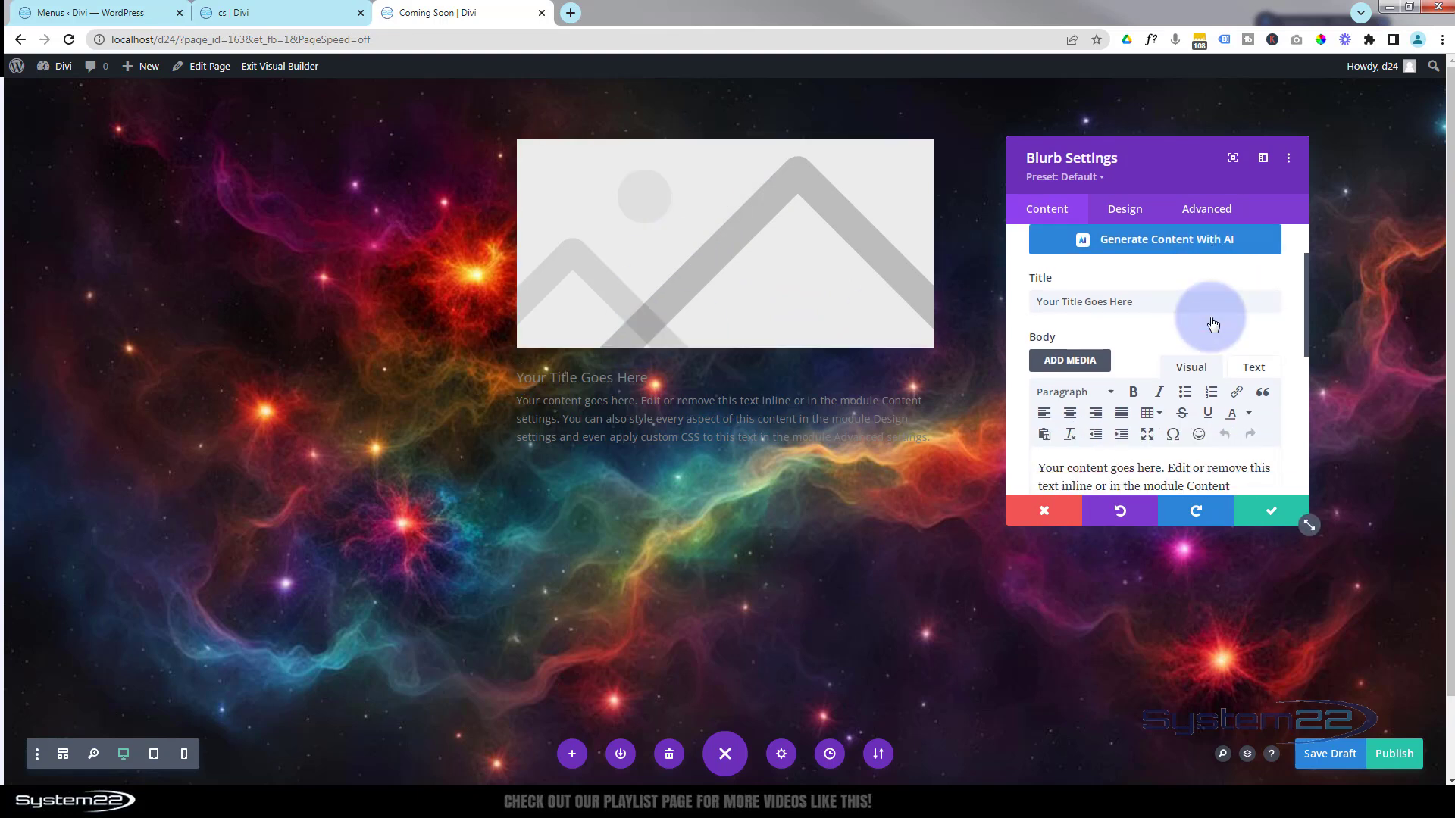
pyautogui.tripleClick(1020, 300)
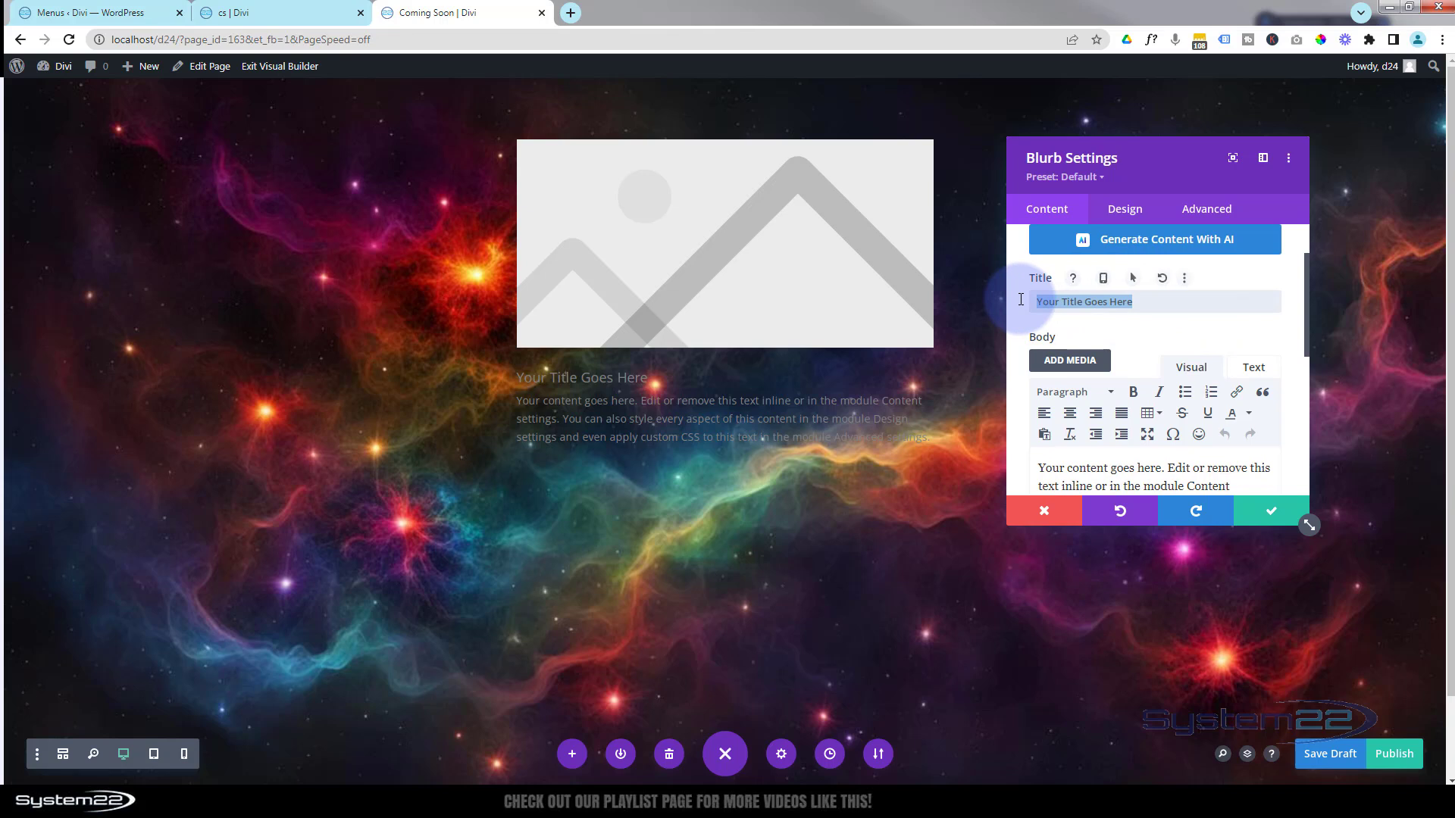
pyautogui.write('Bid Launch Soon')
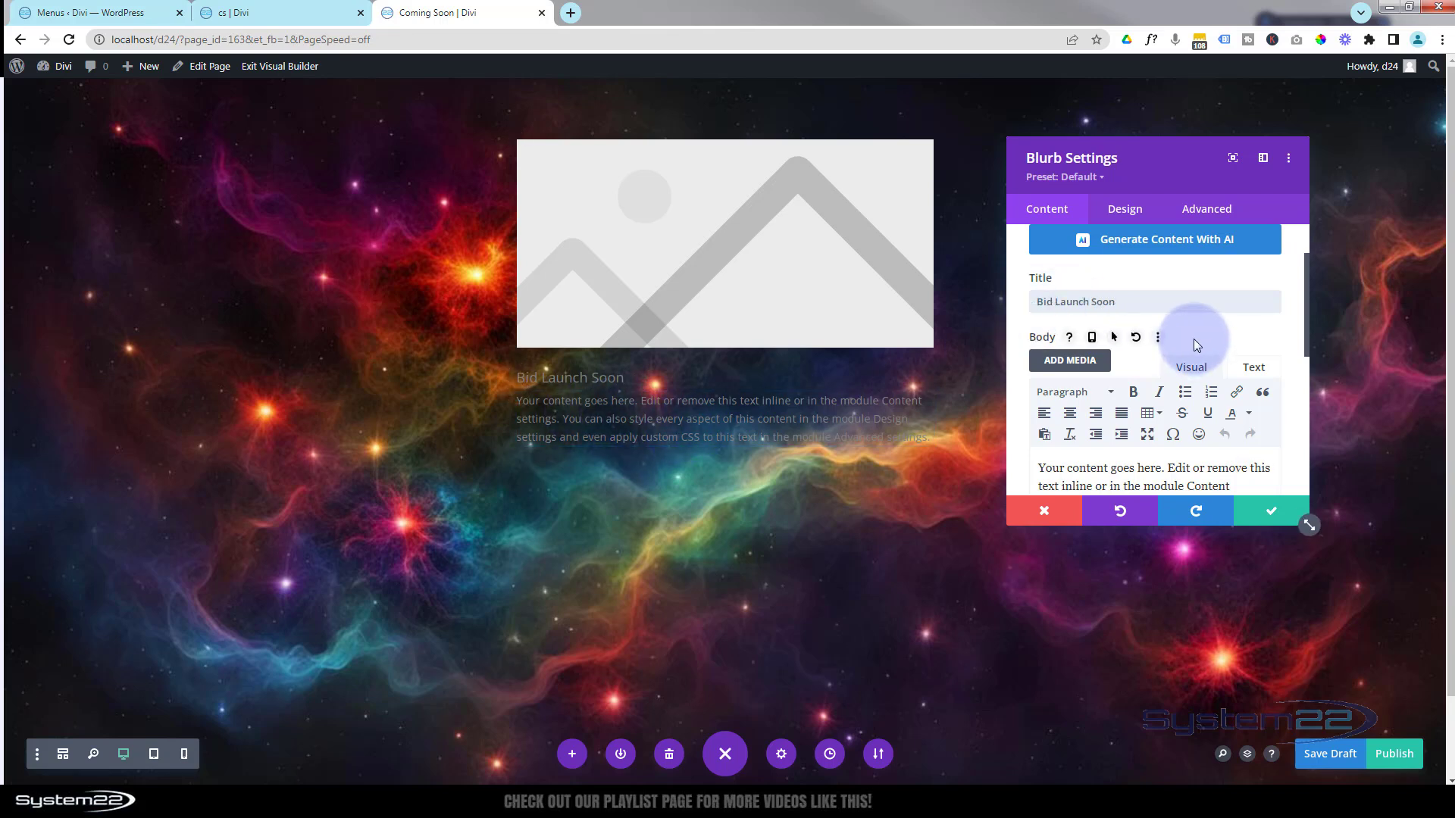
# Step: Examine the blurb's body text and the paragraph and heading formats offered for it
pyautogui.scroll(-2, 1164, 327)
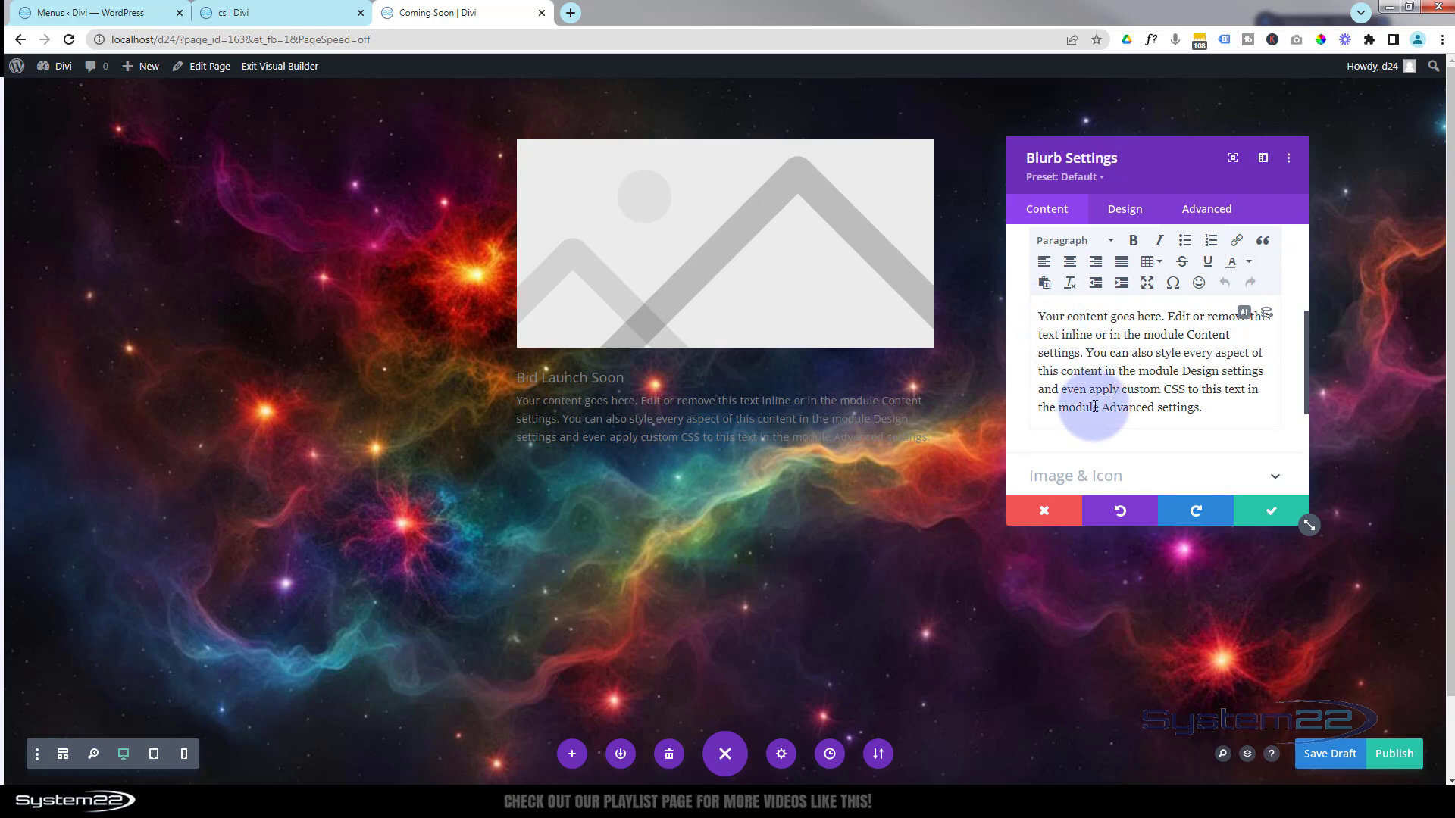
pyautogui.scroll(-2, 1091, 405)
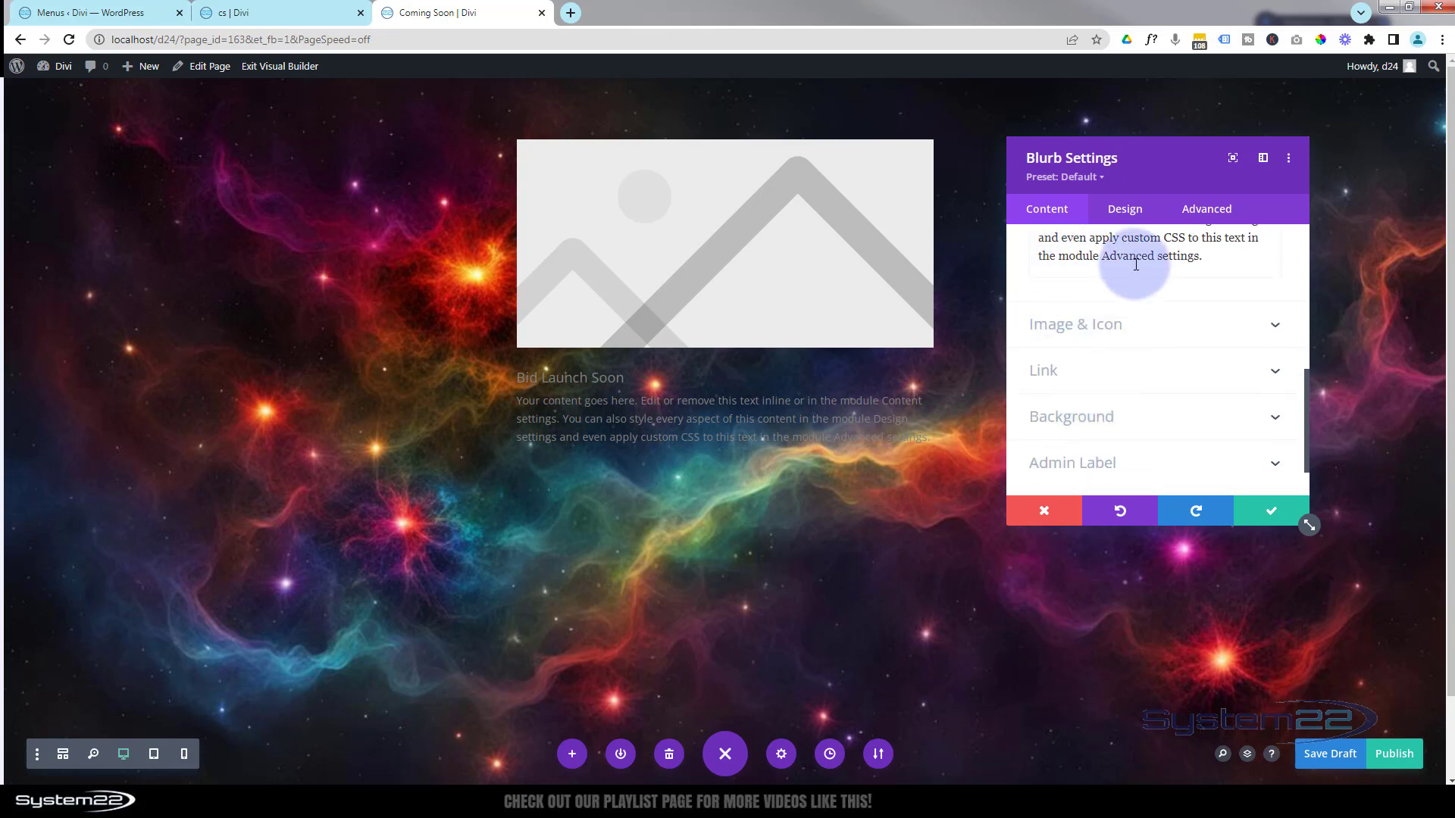
pyautogui.scroll(3, 1129, 285)
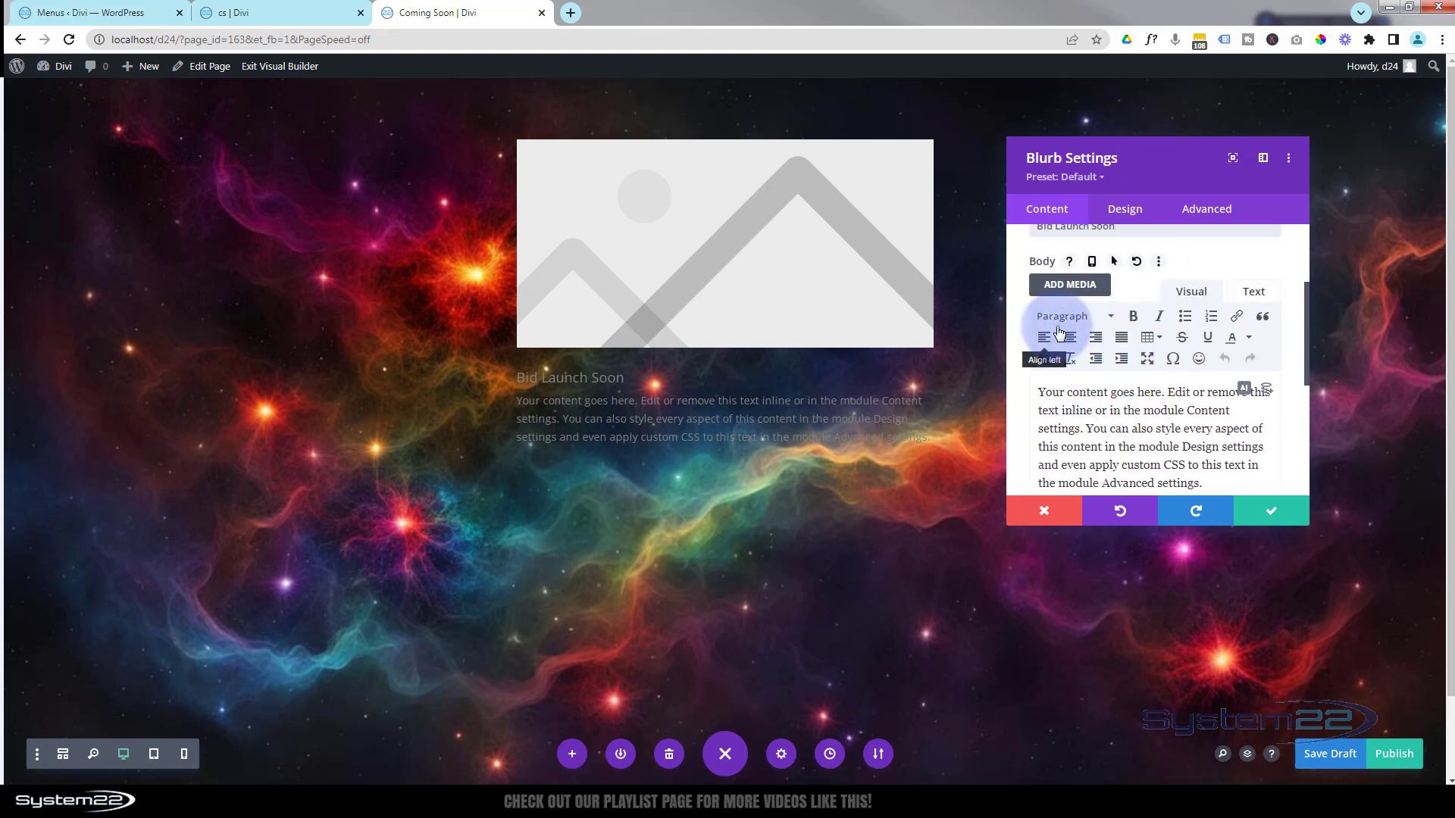
pyautogui.click(1060, 317)
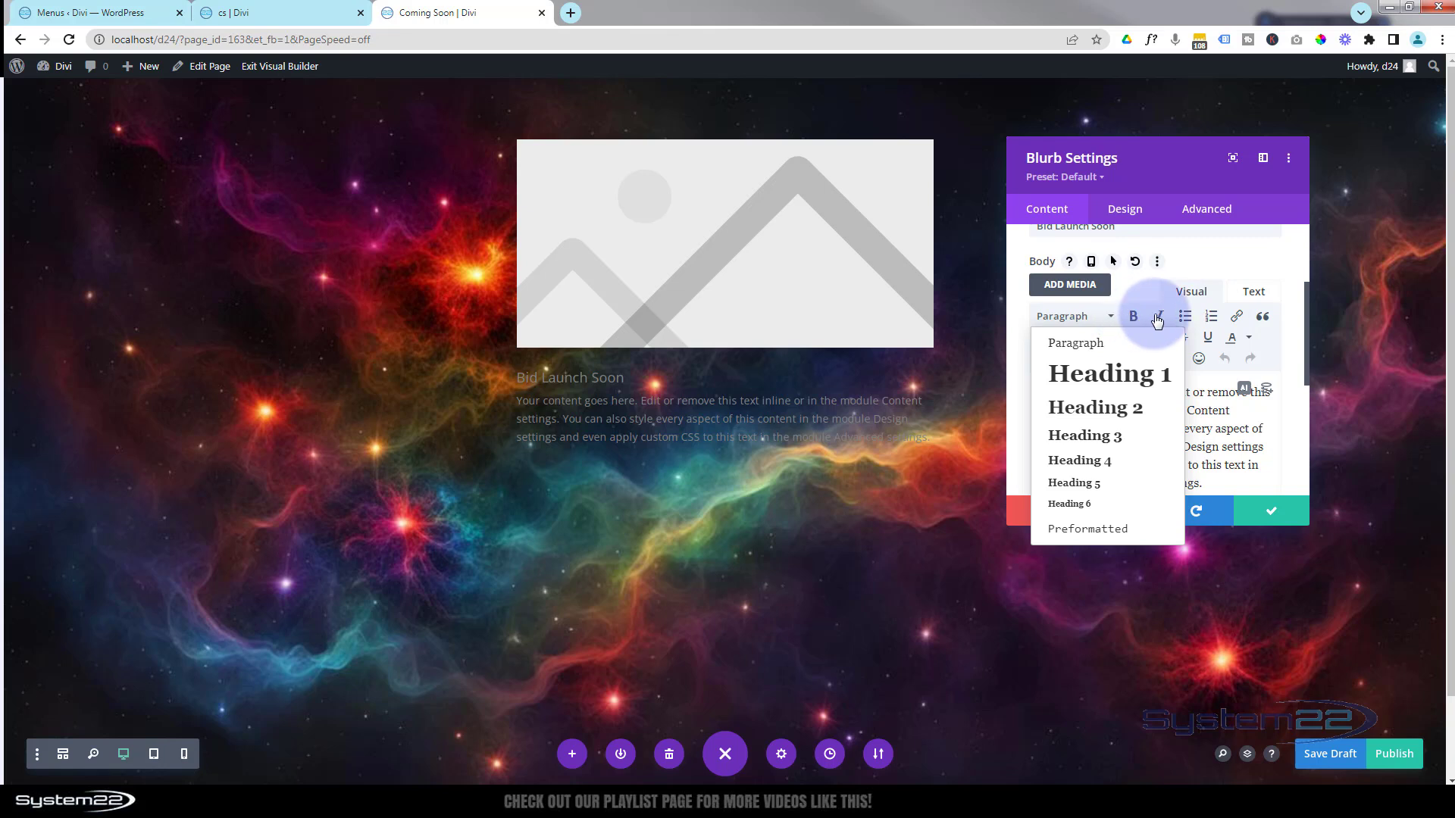
pyautogui.click(1221, 251)
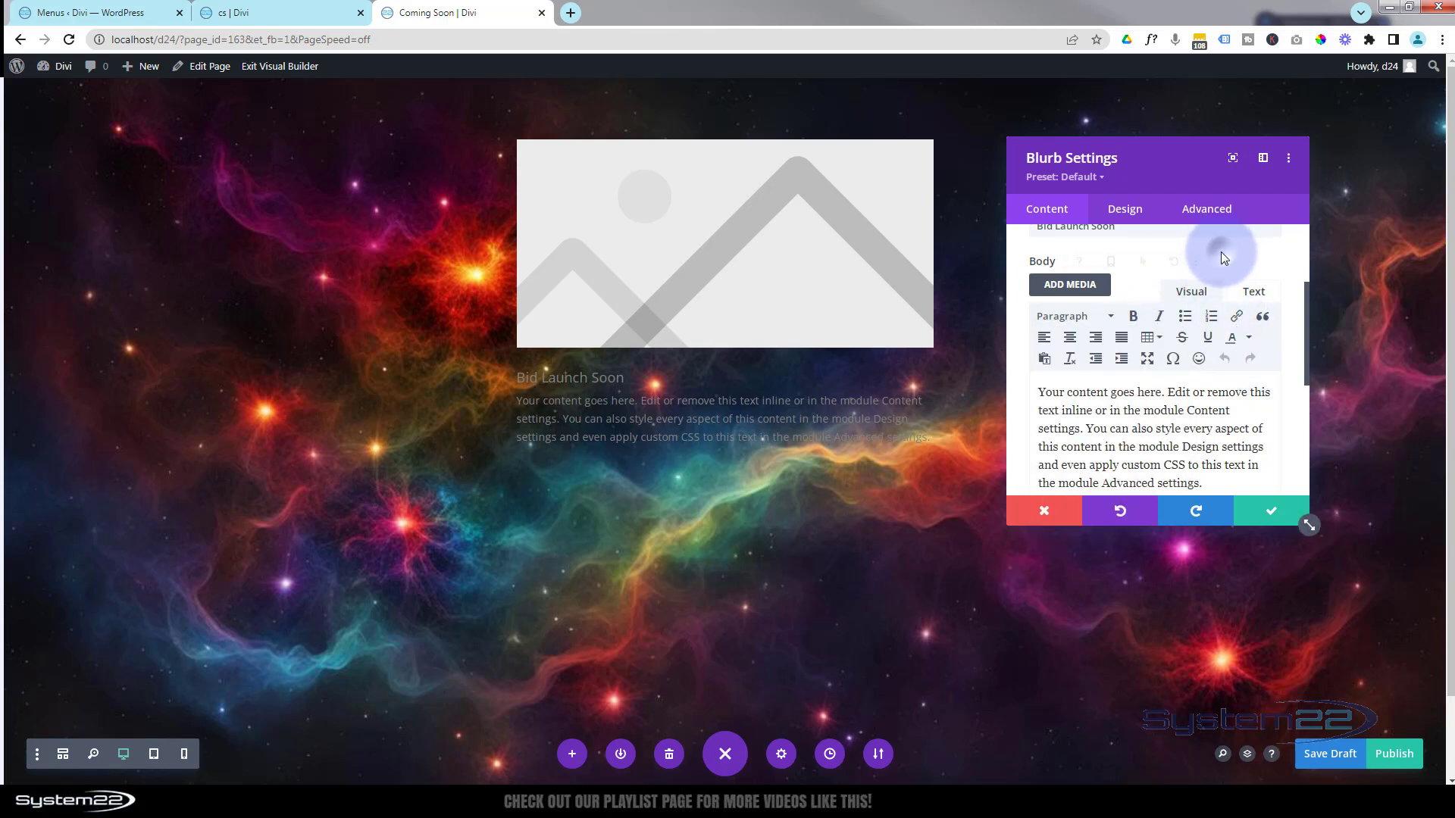
# Step: Replace the blurb's placeholder image with the white System22 logo, system22-white-b-shadow.png, from the media library
pyautogui.scroll(-2, 1195, 439)
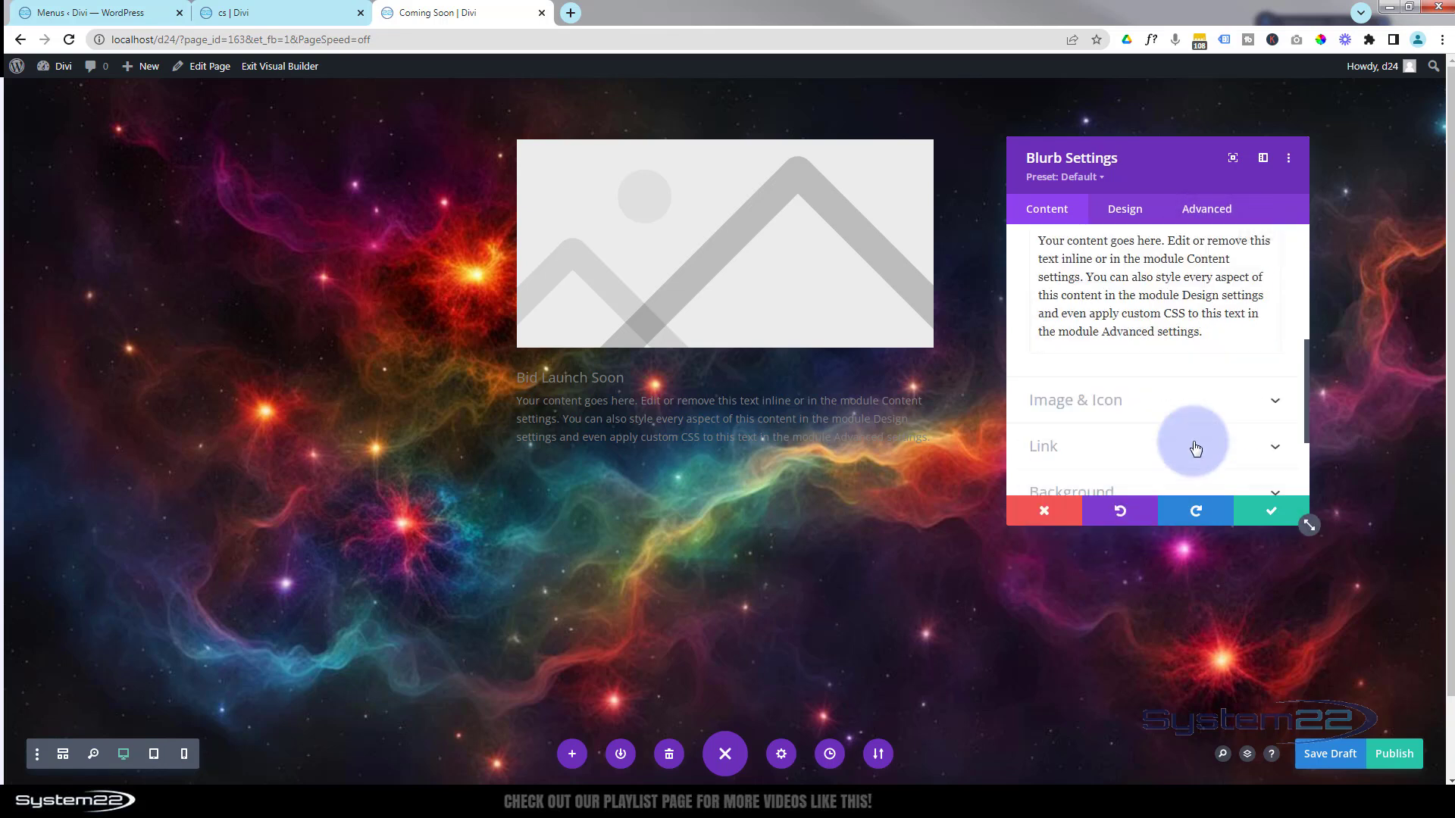
pyautogui.click(1114, 400)
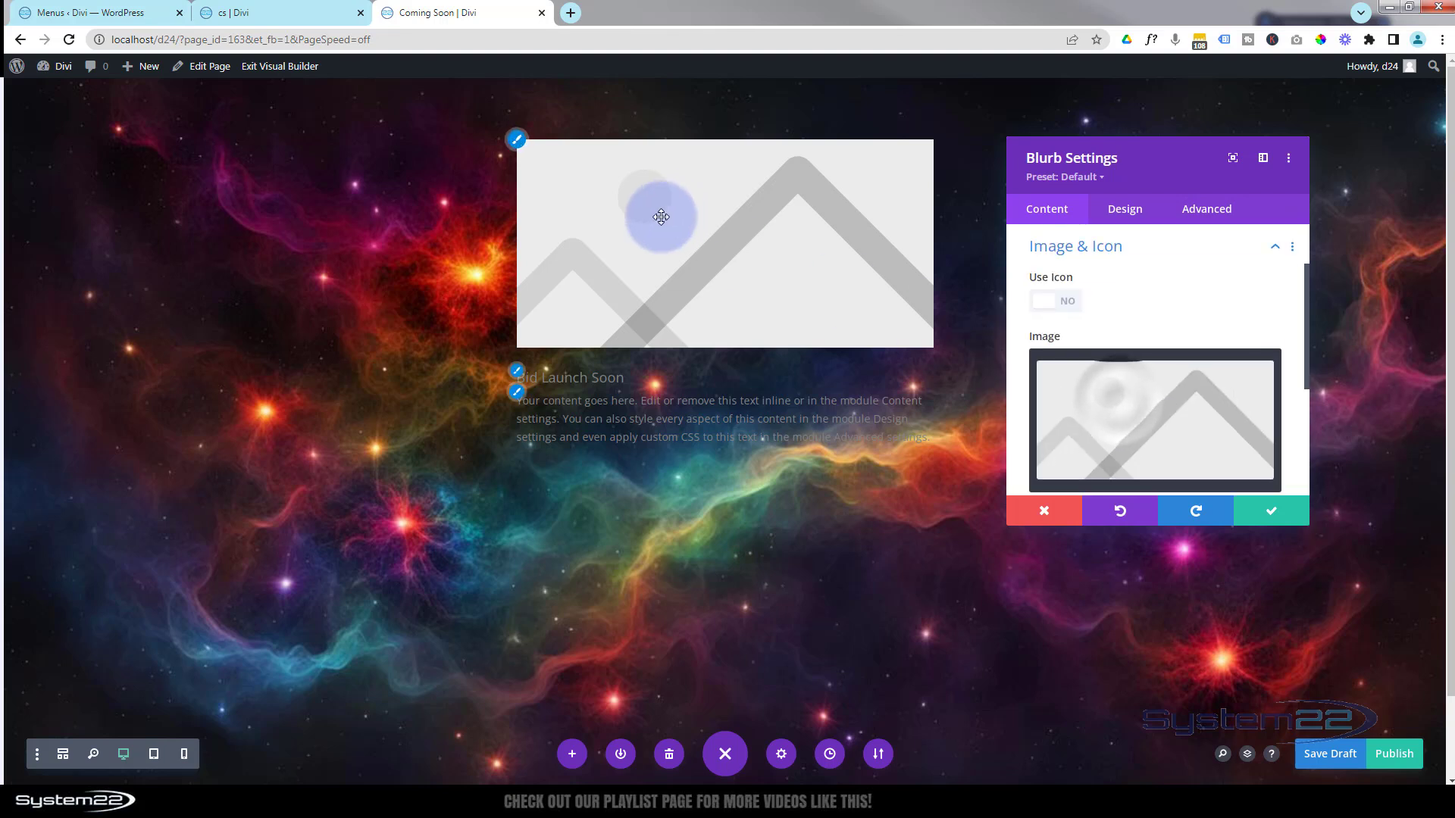
pyautogui.click(1164, 446)
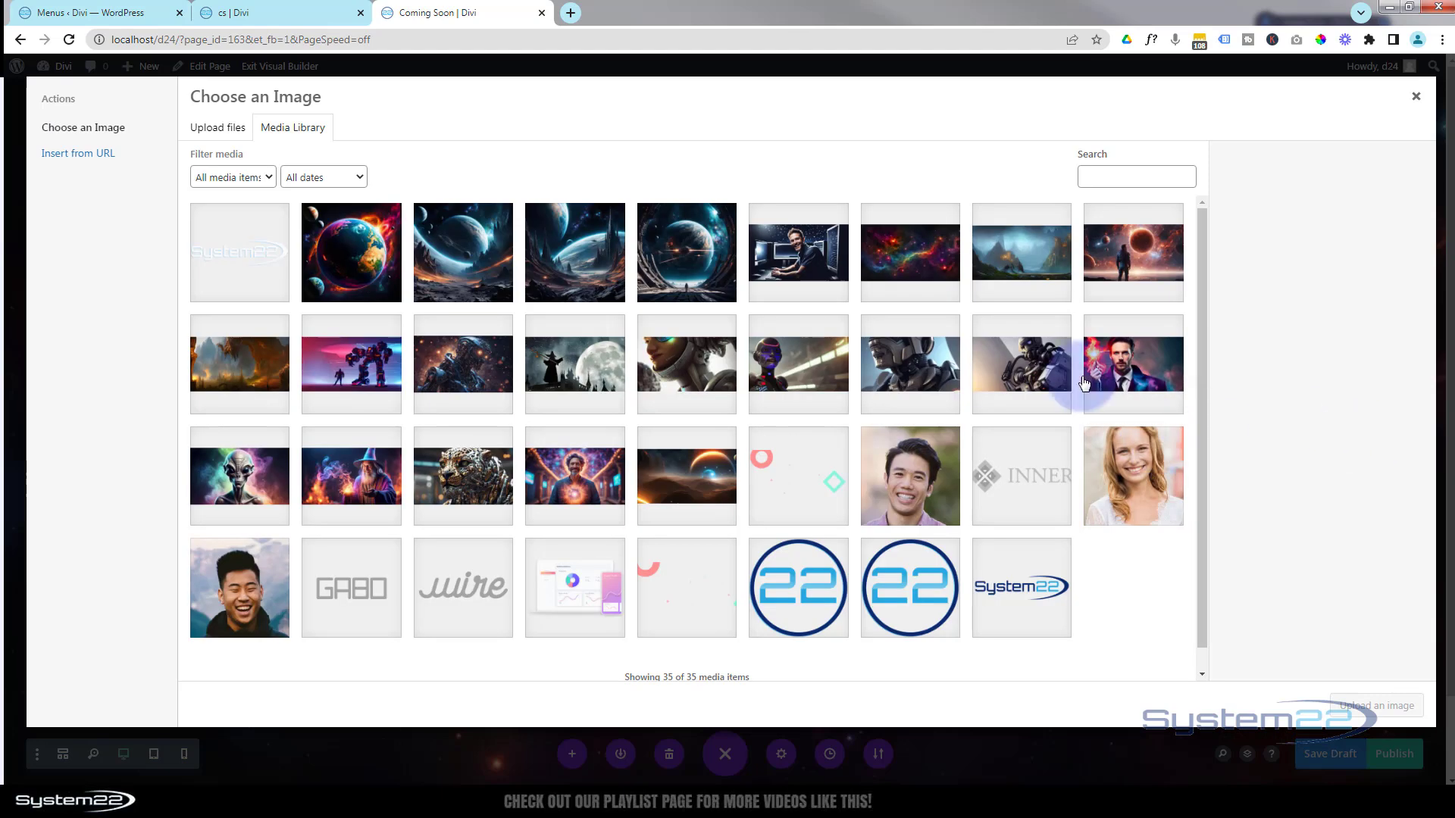
pyautogui.click(270, 258)
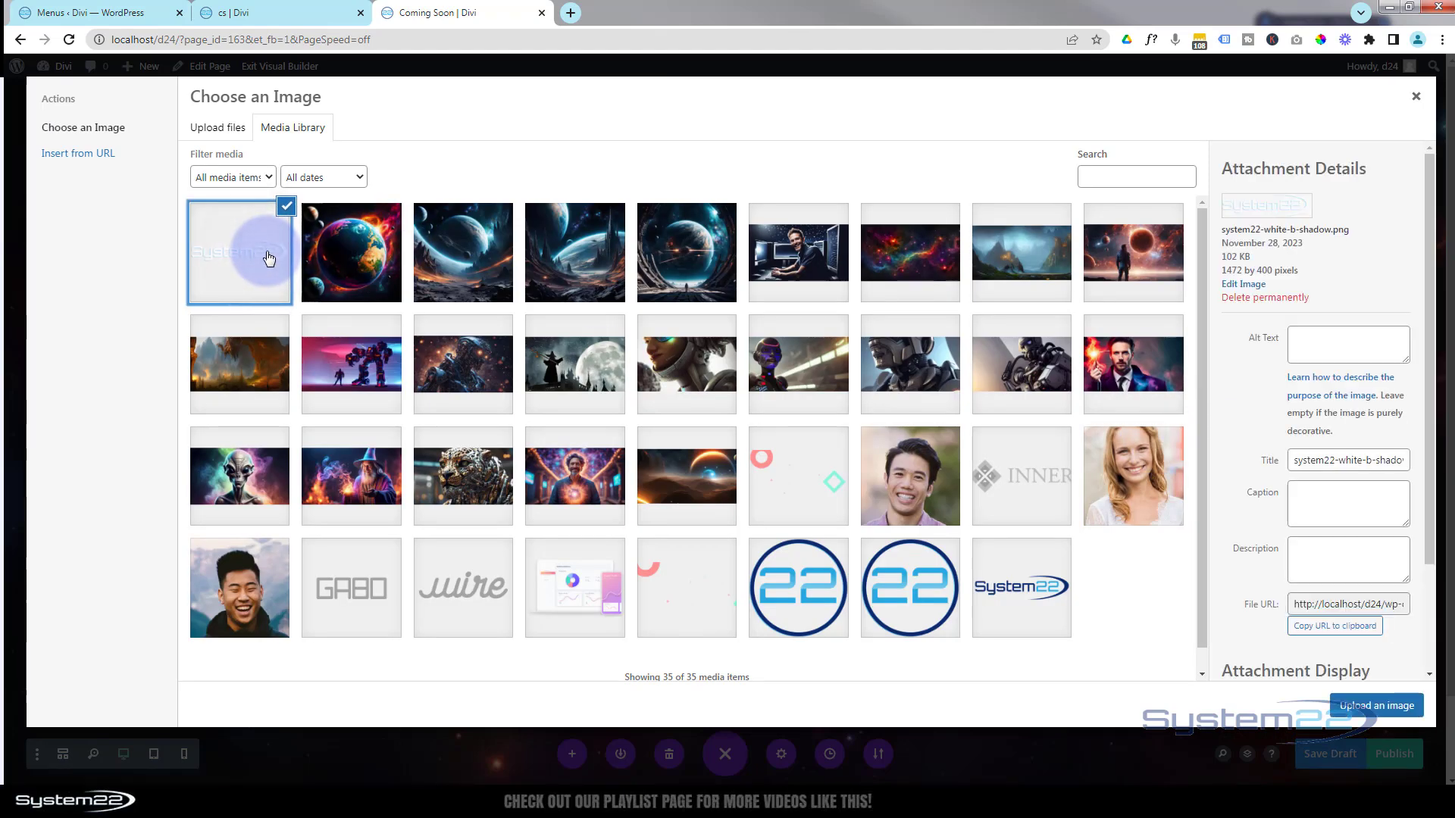
pyautogui.click(1376, 706)
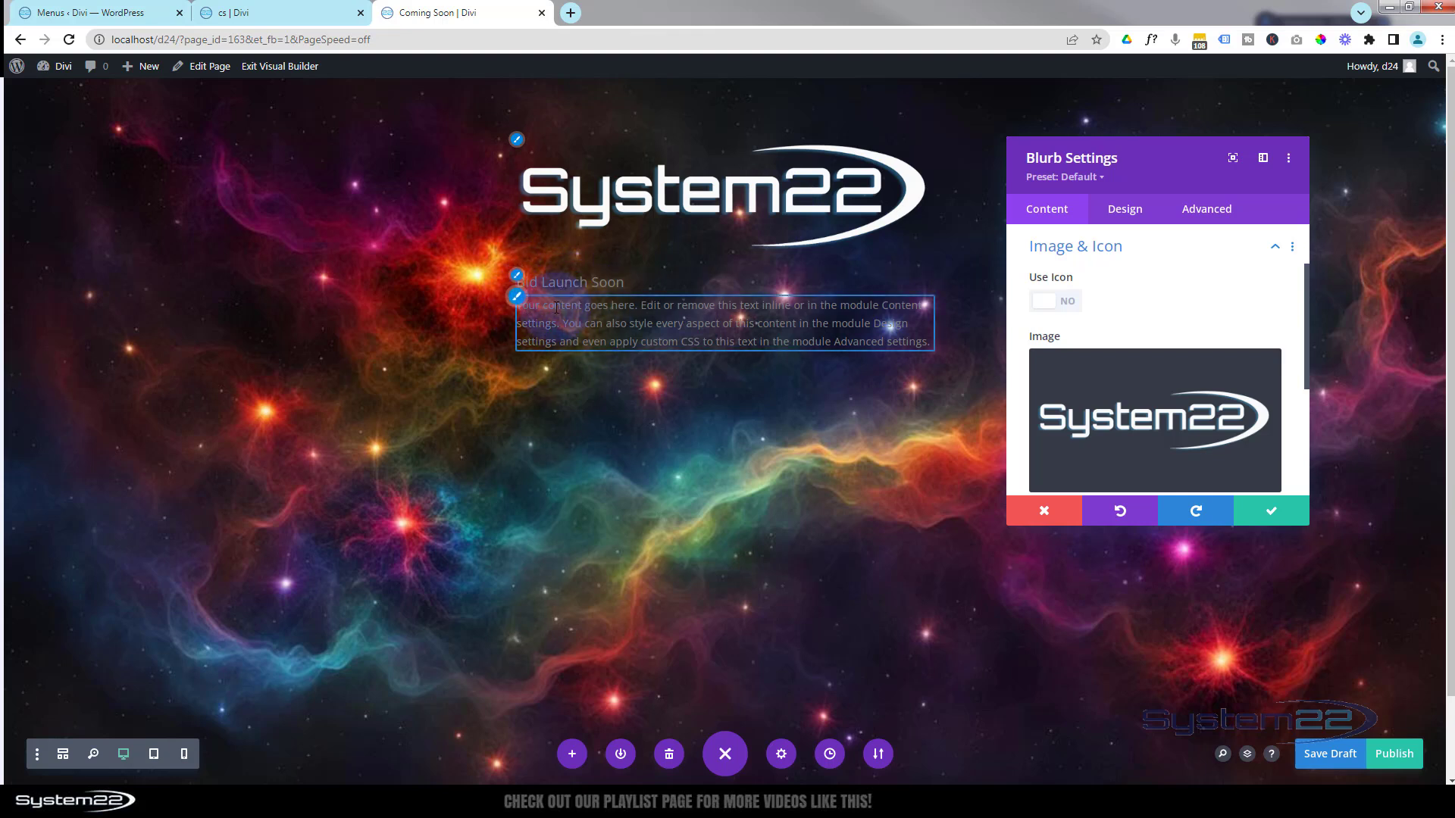
# Step: Centre the blurb's text and set its text colour to Light
pyautogui.click(1127, 215)
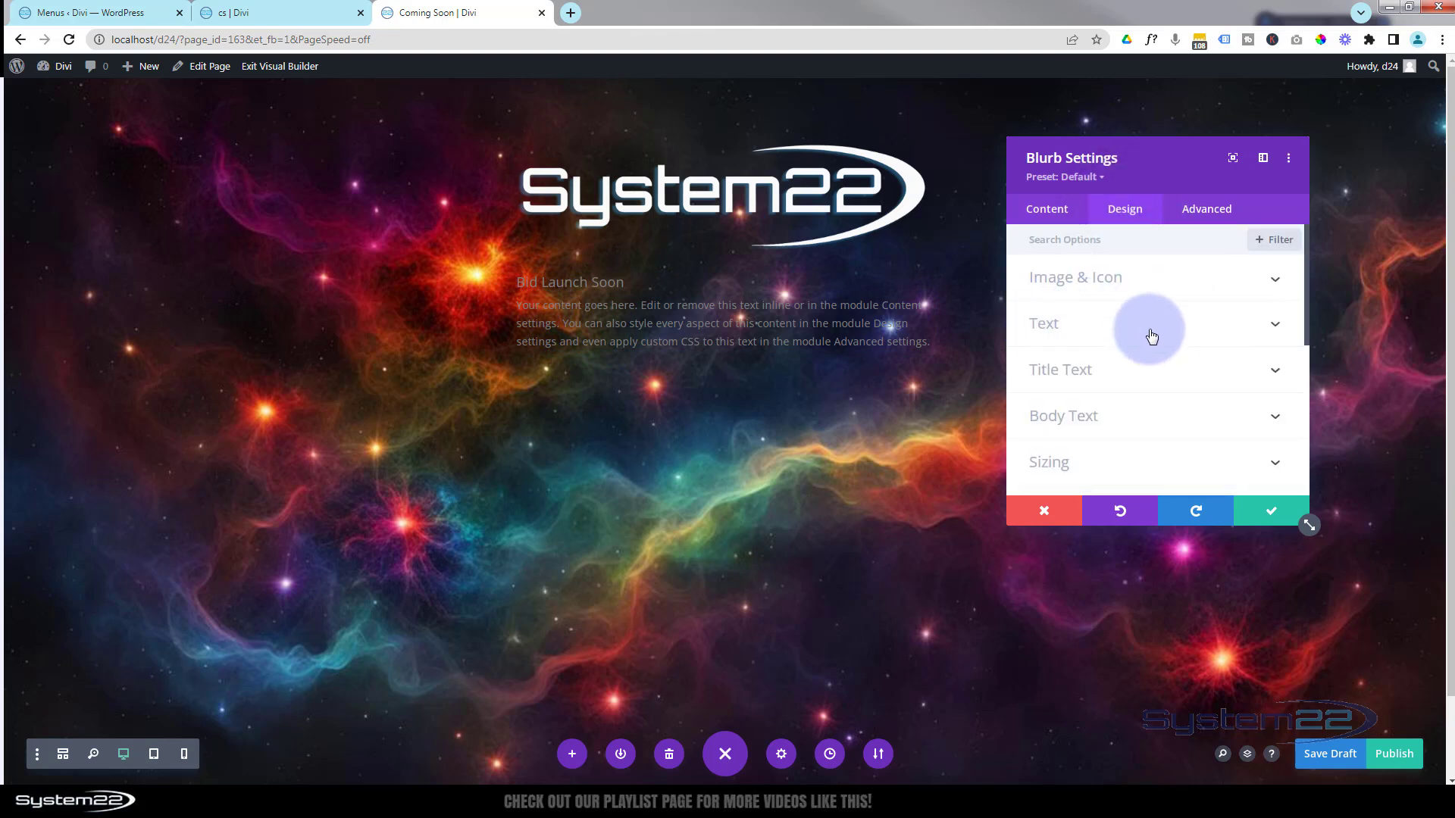
pyautogui.click(1152, 335)
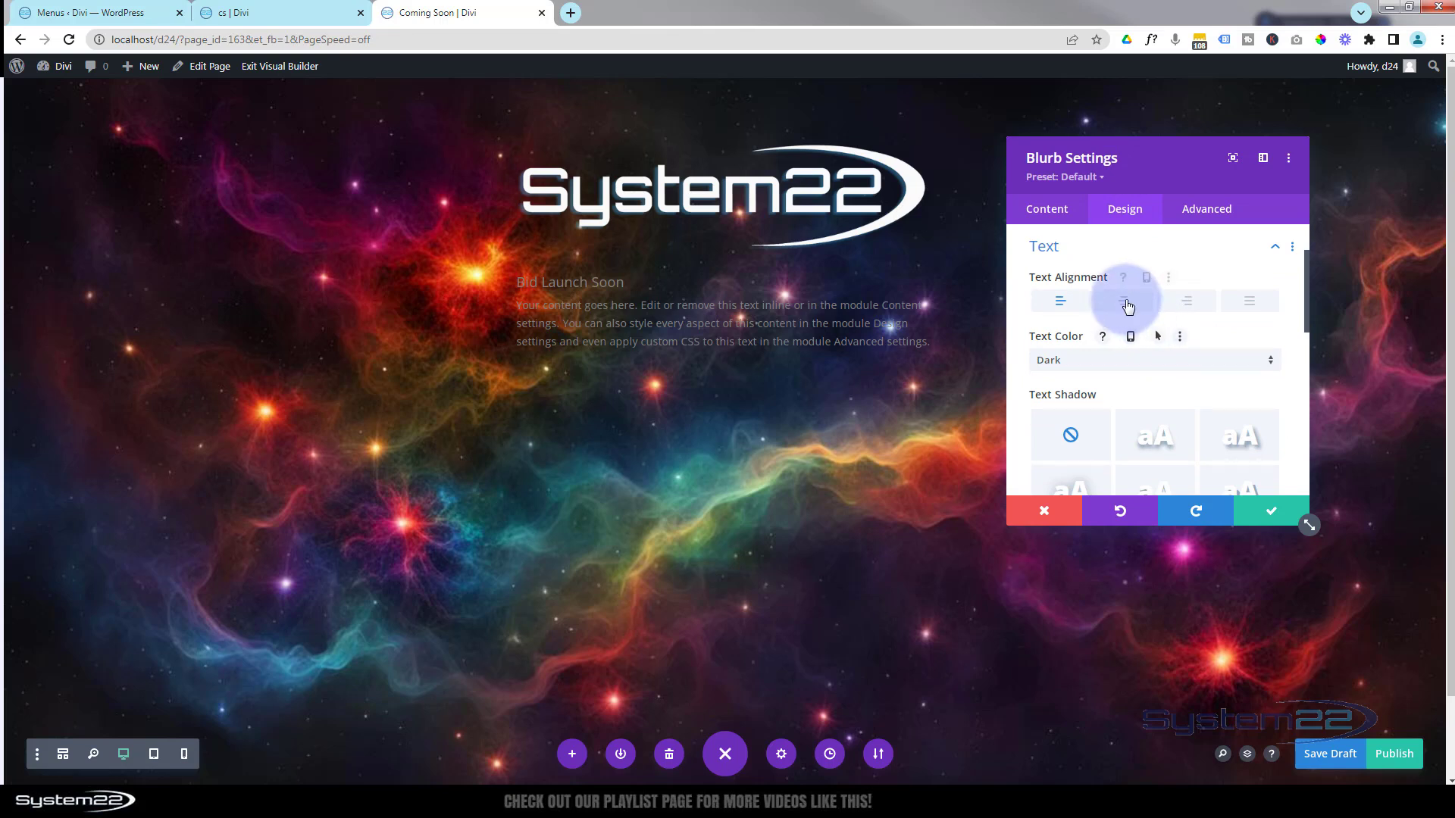
pyautogui.click(1127, 303)
pyautogui.click(1134, 363)
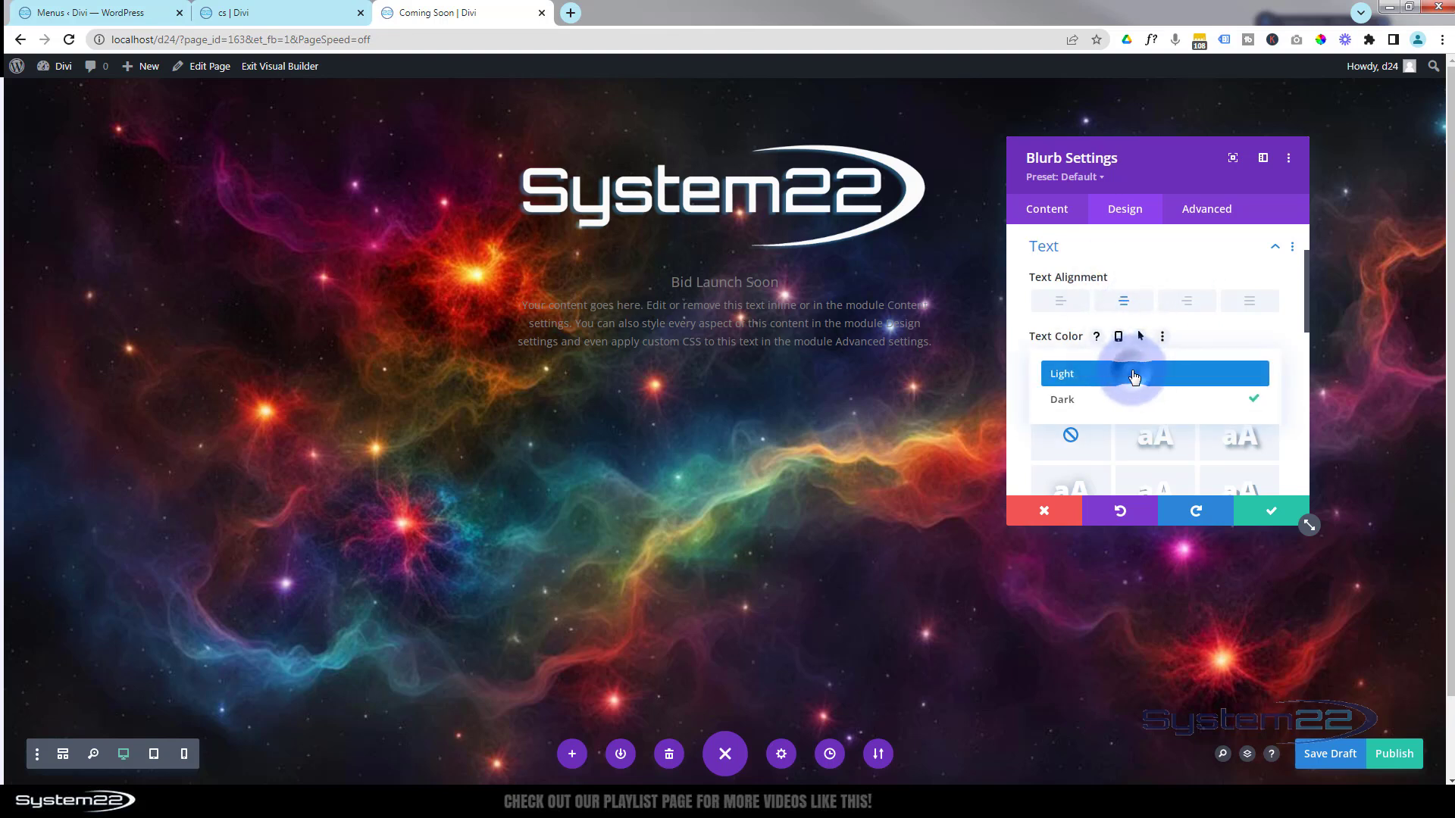
pyautogui.click(1134, 375)
# Step: Set the blurb's title font weight to Bold and its font style to all uppercase
pyautogui.scroll(-1, 1121, 375)
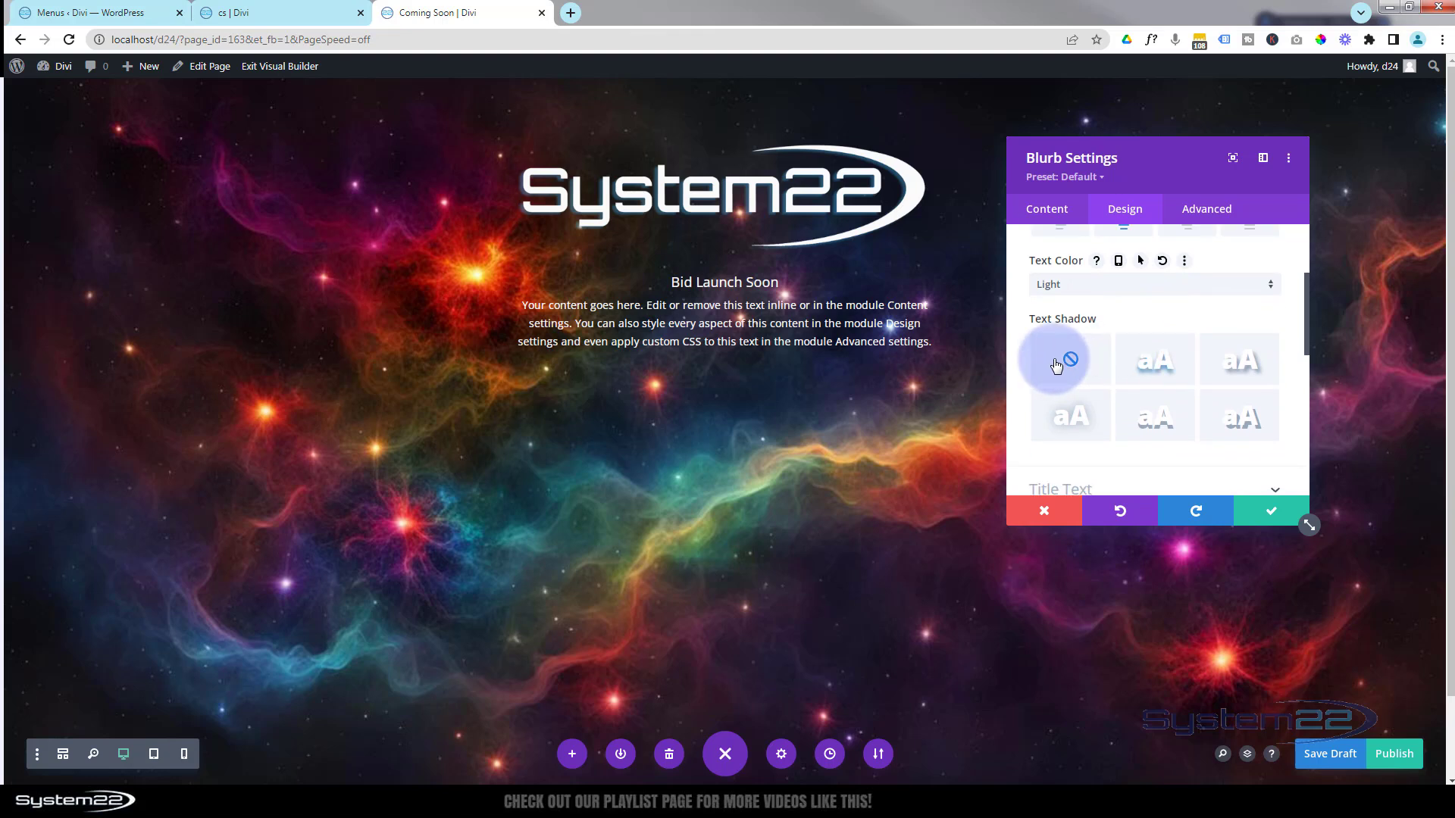
pyautogui.scroll(-1, 1113, 382)
pyautogui.scroll(-1, 1106, 375)
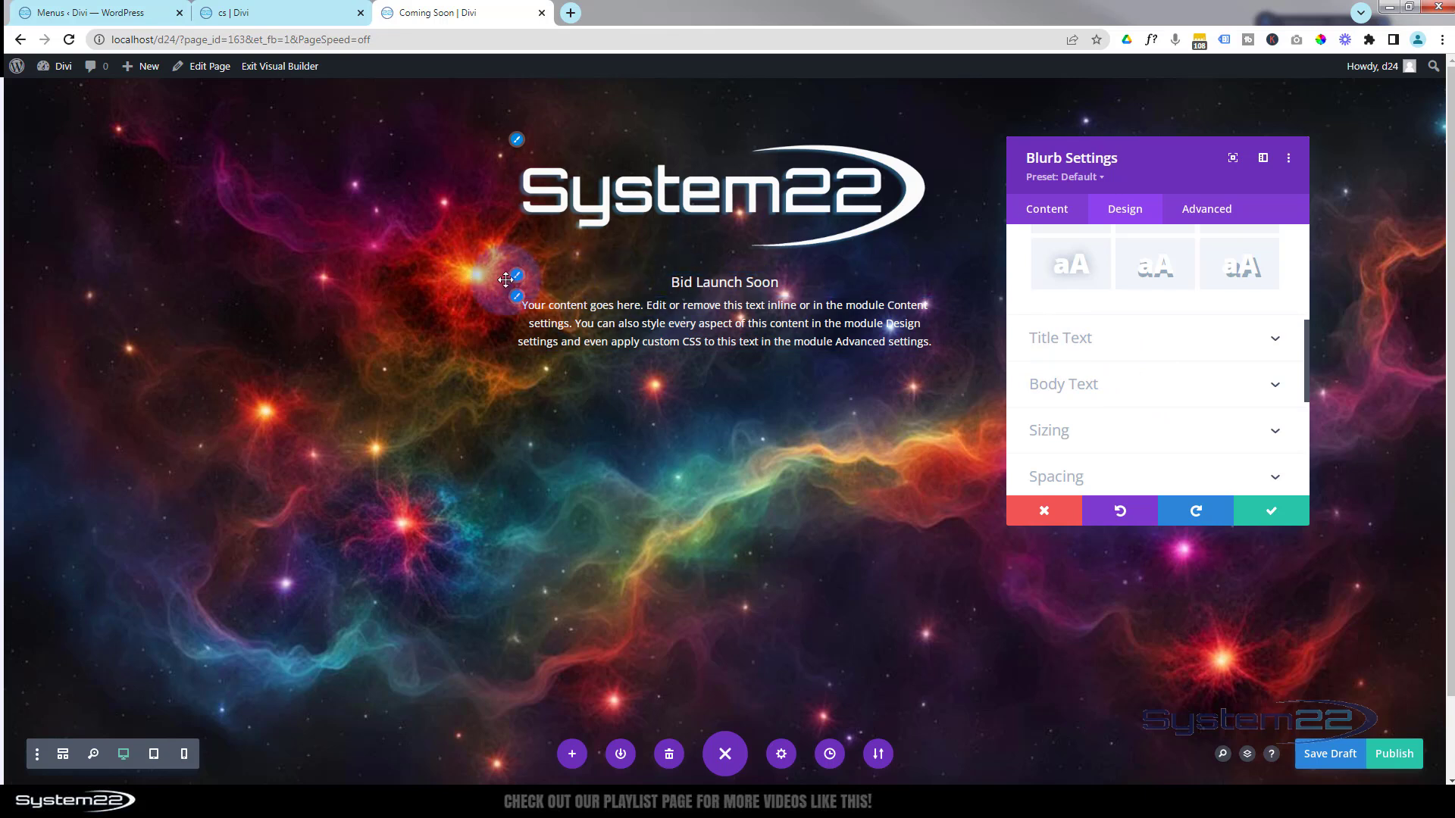
pyautogui.click(518, 280)
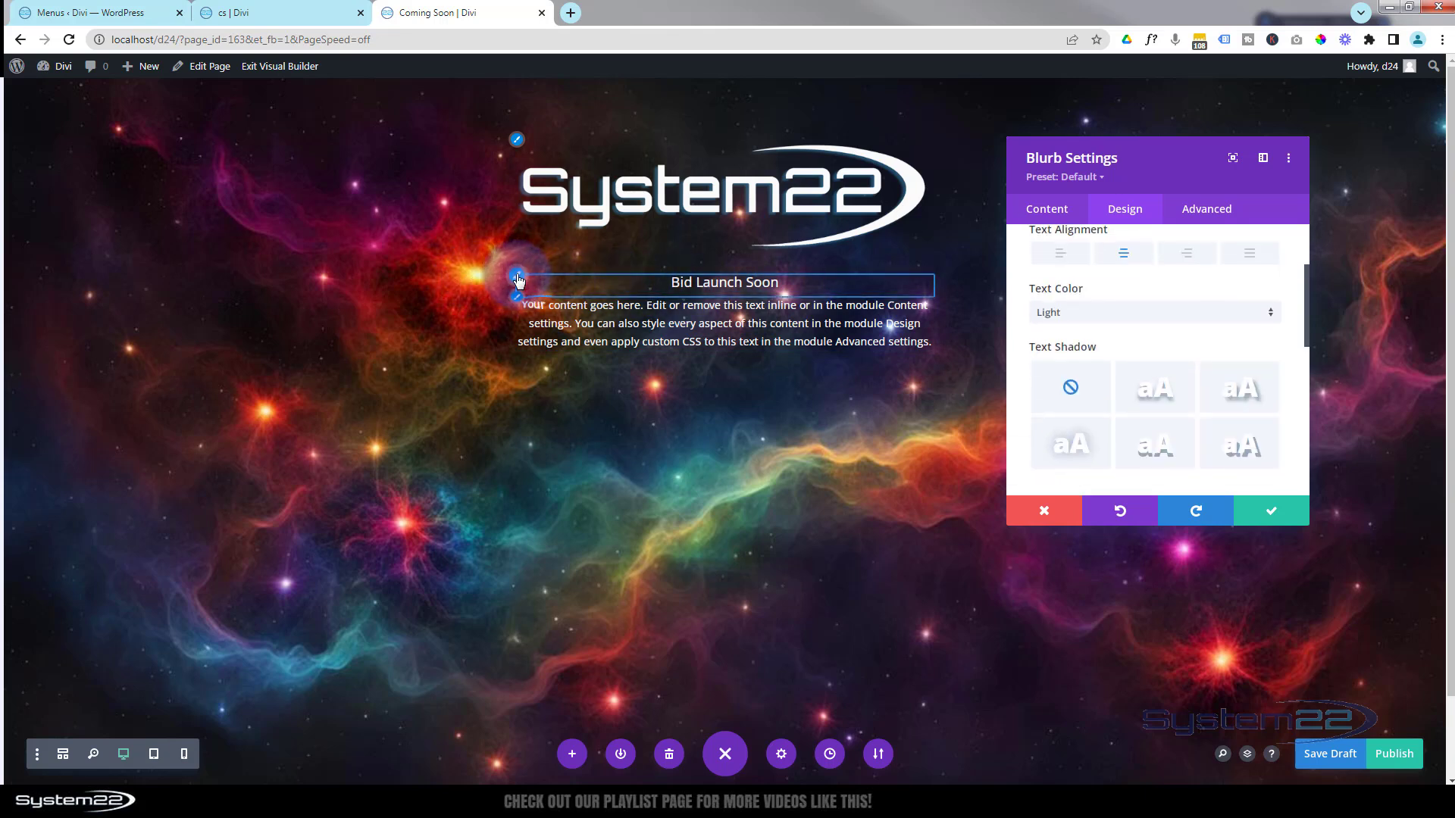
pyautogui.click(1154, 307)
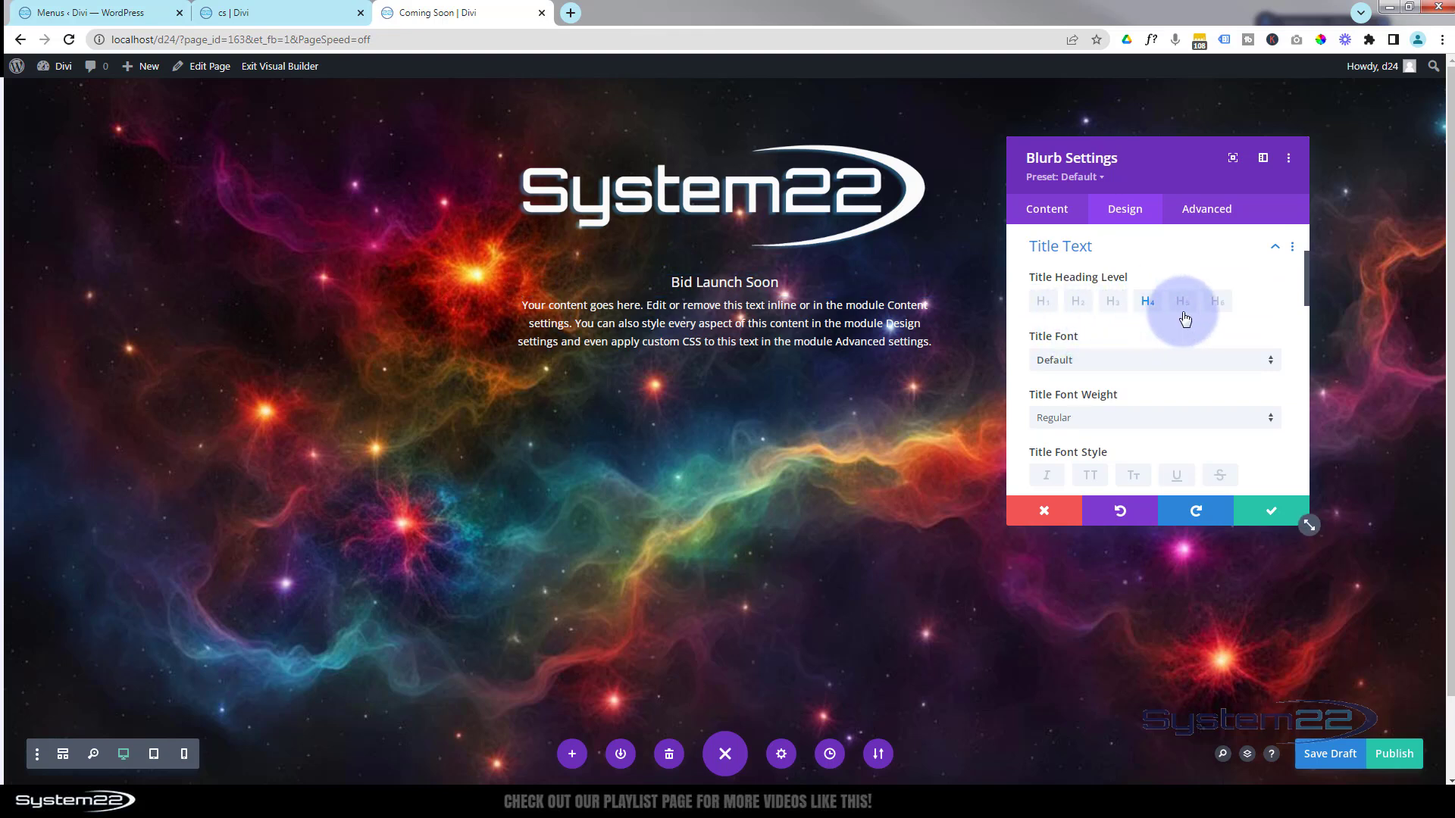
pyautogui.scroll(-1, 1163, 333)
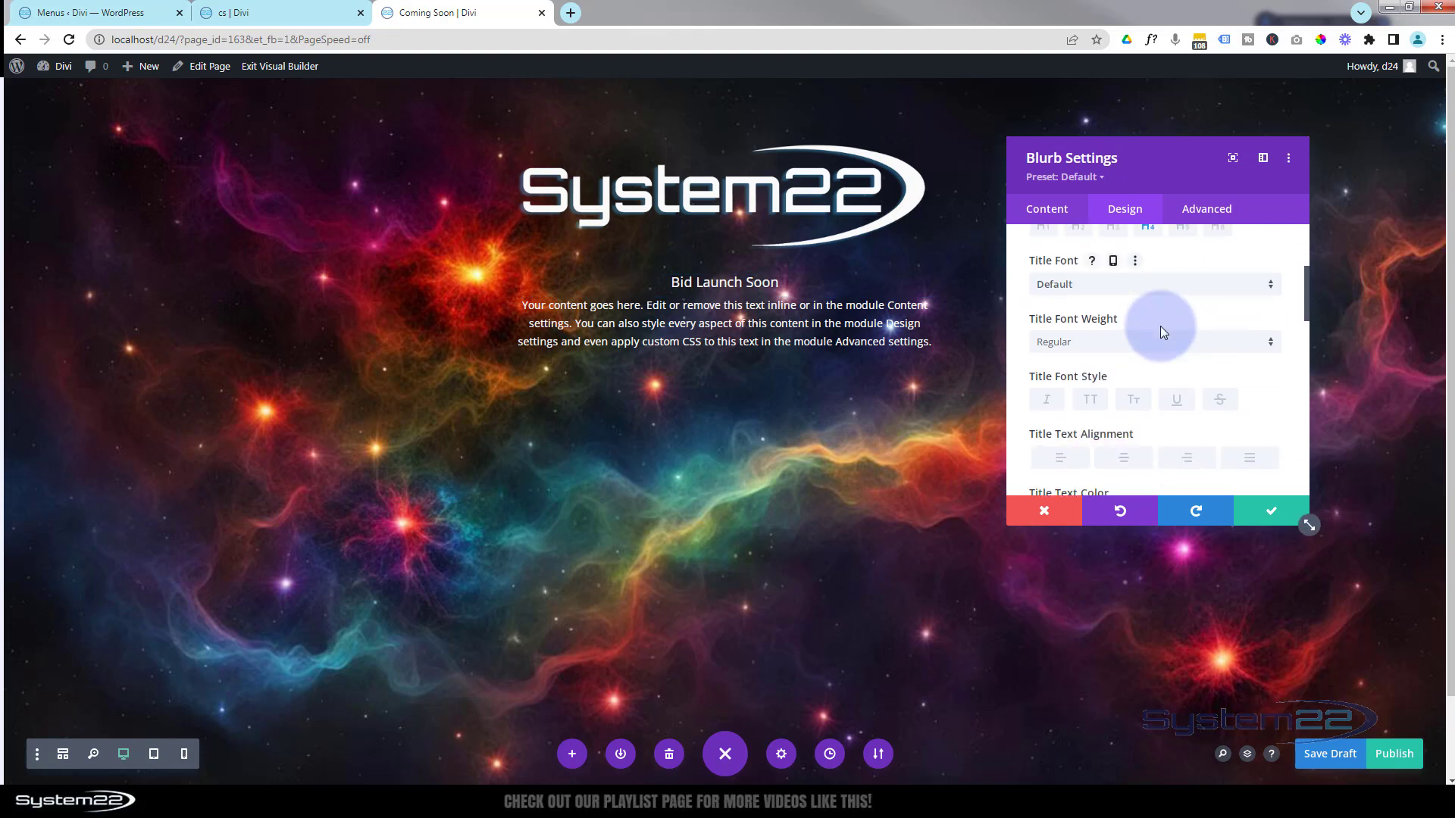
pyautogui.click(1116, 290)
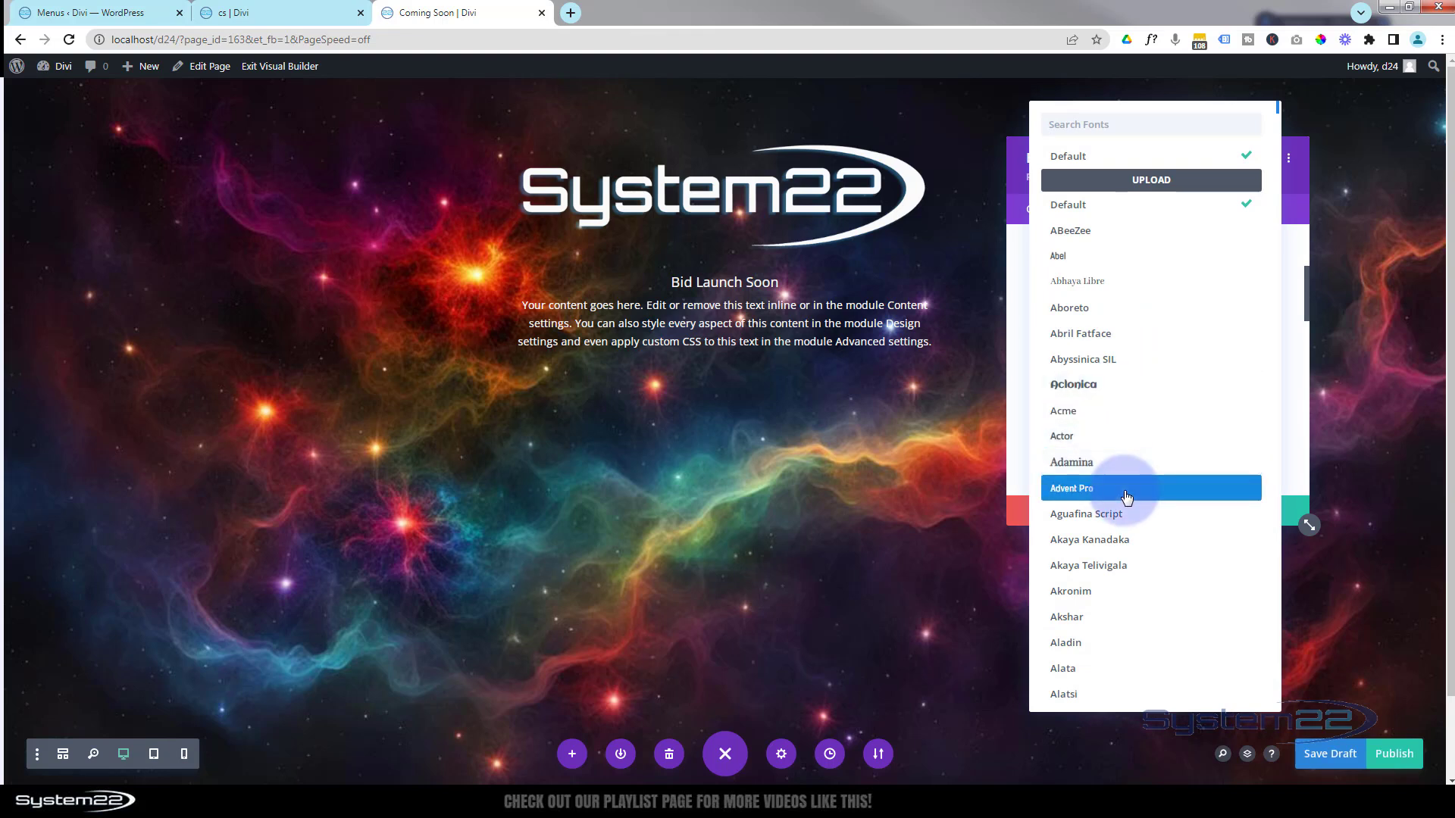
pyautogui.click(1017, 284)
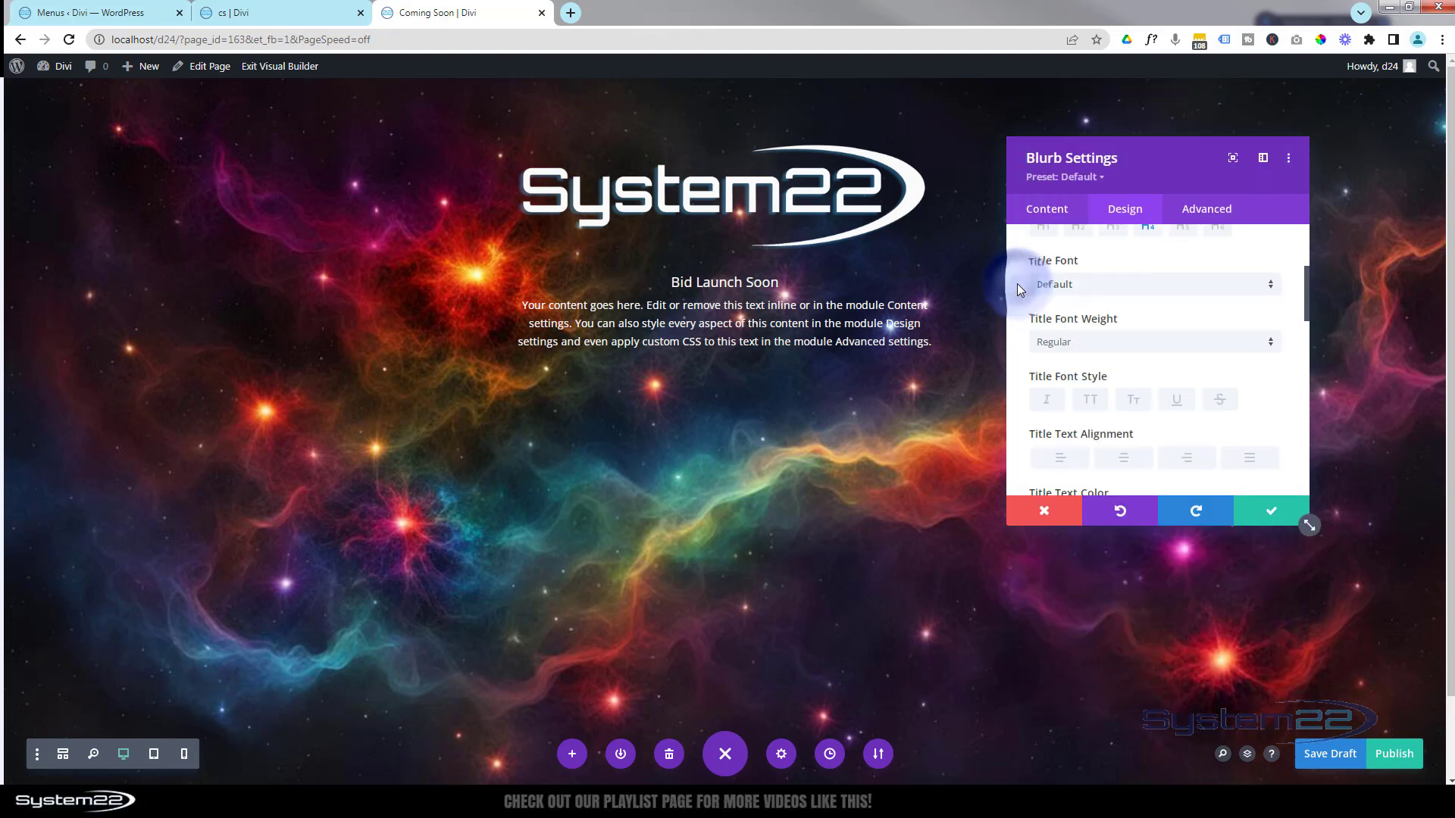
pyautogui.click(1113, 345)
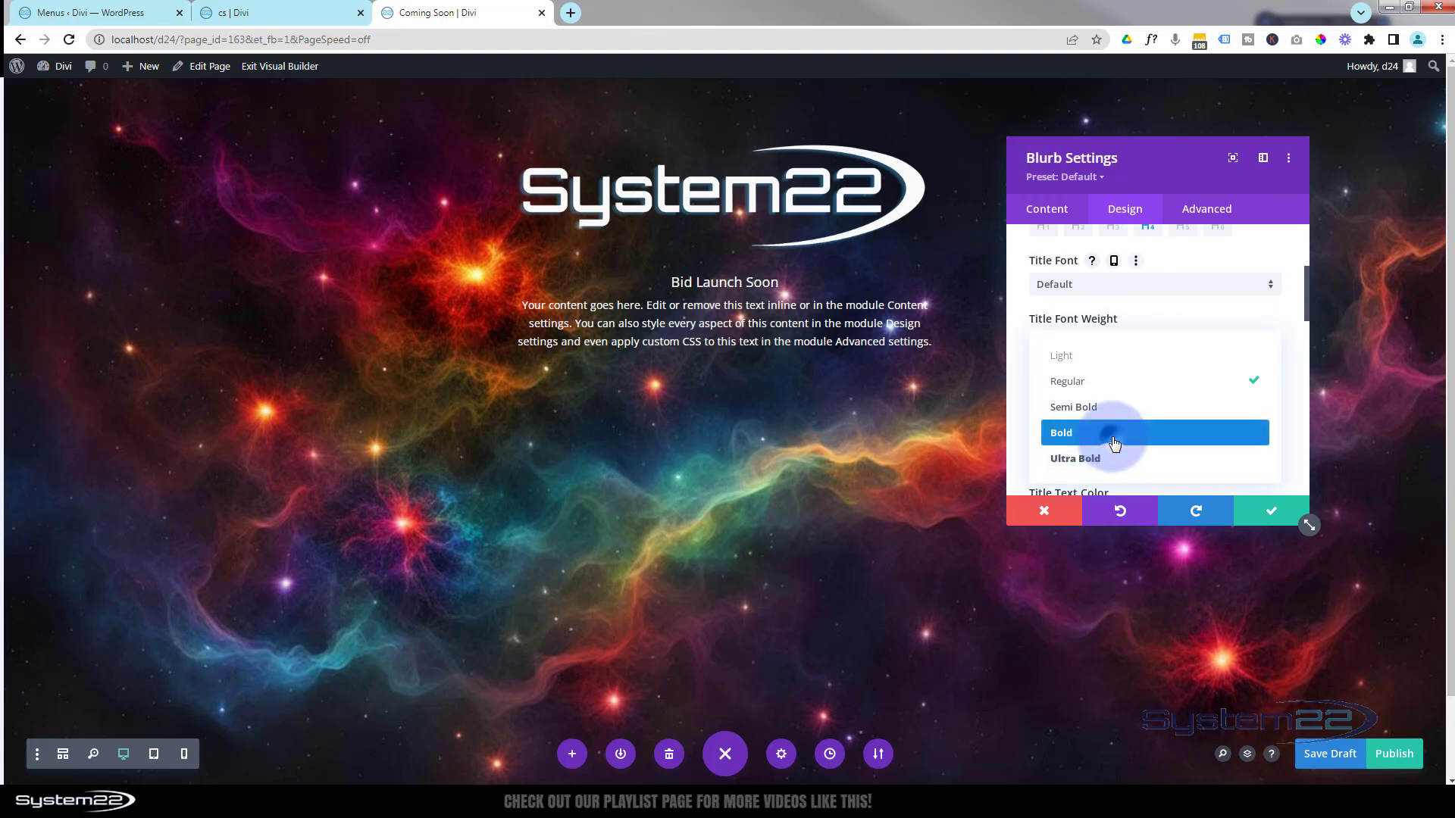
pyautogui.click(1113, 436)
pyautogui.click(1093, 400)
# Step: Set the blurb's title text size to 25px
pyautogui.scroll(-2, 1112, 386)
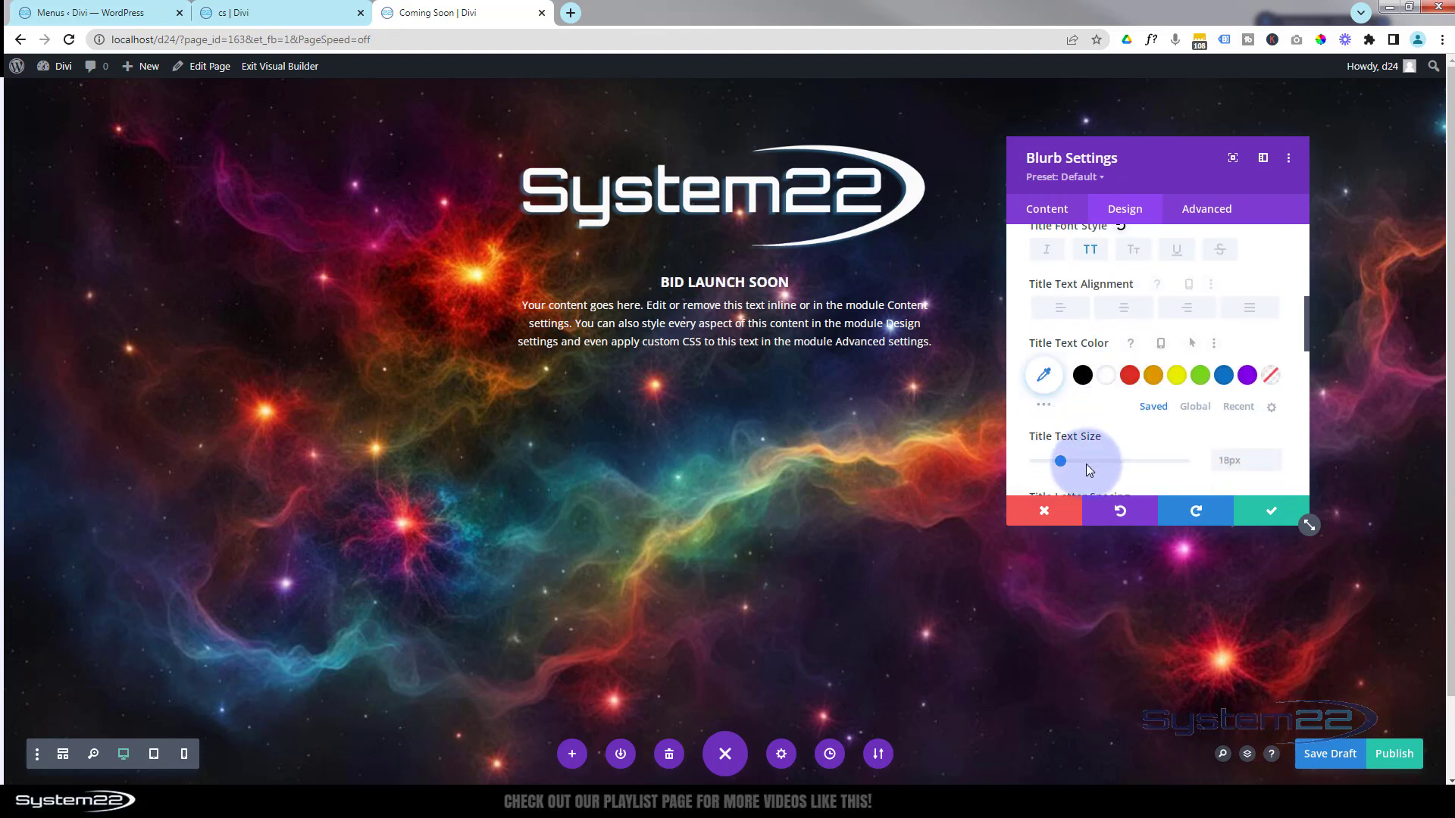
pyautogui.moveTo(1060, 461)
pyautogui.mouseDown()
pyautogui.moveTo(1083, 460)
pyautogui.moveTo(1070, 459)
pyautogui.mouseUp()
pyautogui.click(636, 277)
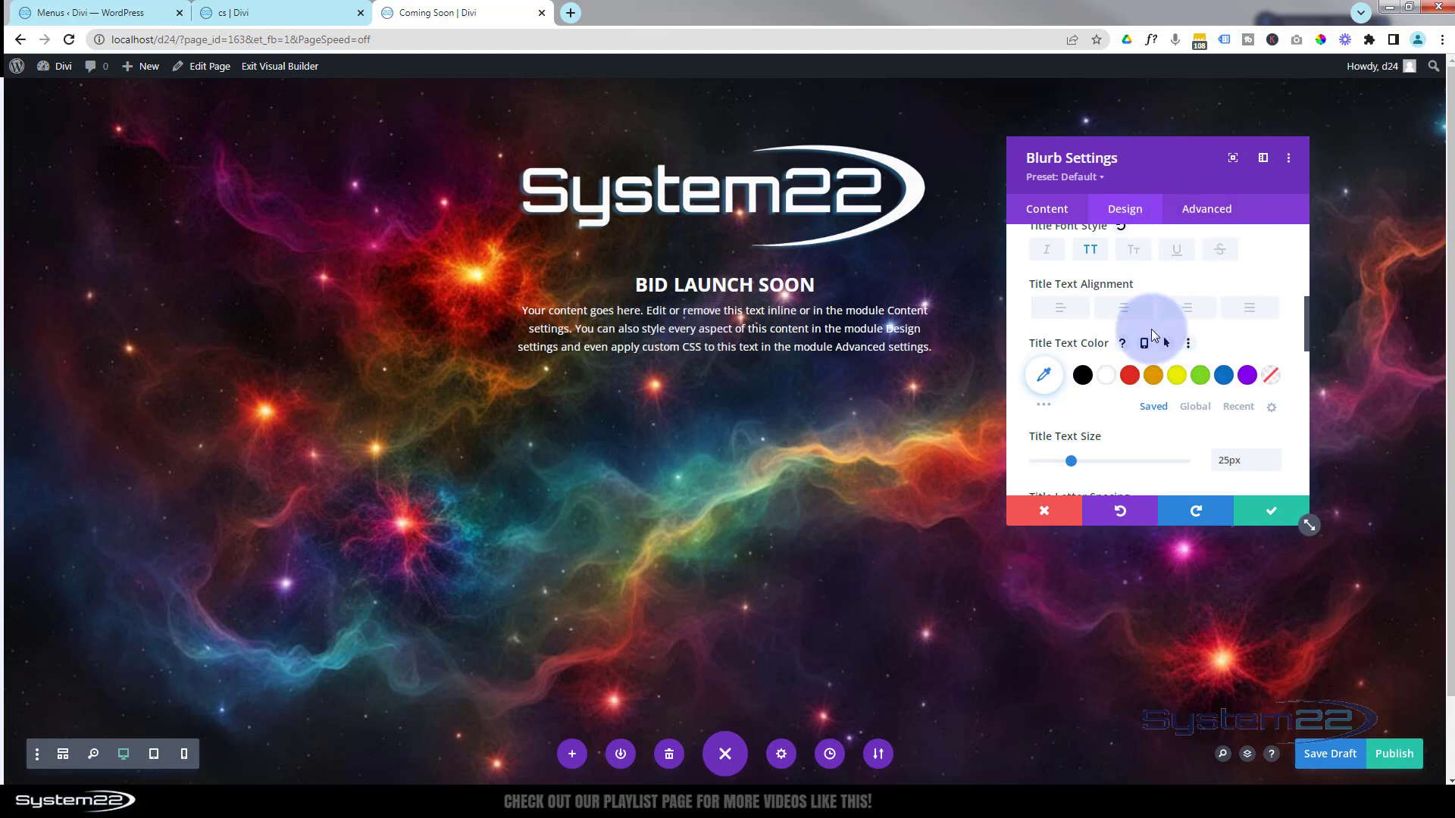
# Step: Try narrower content widths for the blurb in its sizing options
pyautogui.scroll(5, 1151, 329)
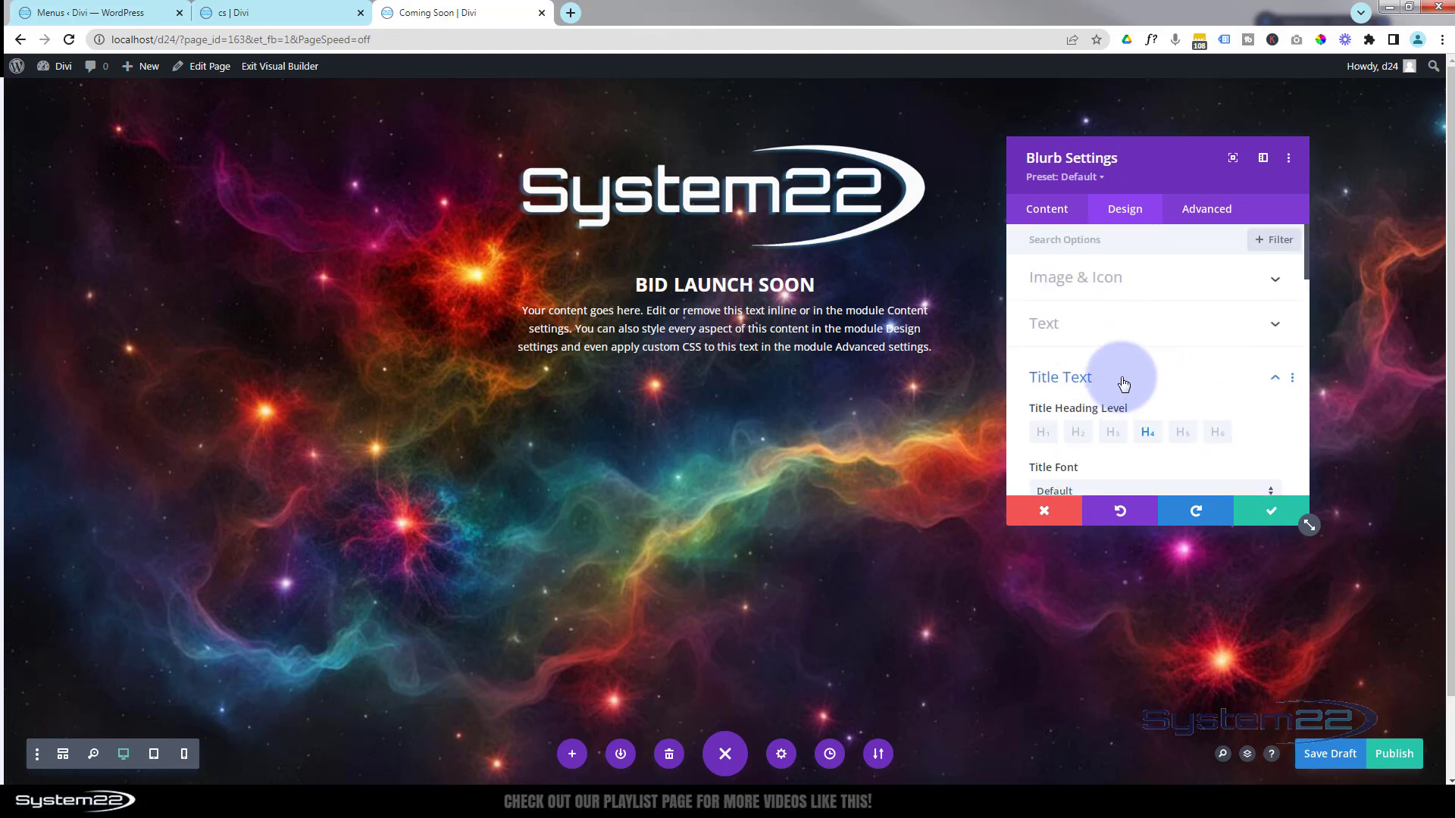
pyautogui.click(1123, 381)
pyautogui.scroll(-1, 1132, 375)
pyautogui.click(1133, 388)
pyautogui.click(1217, 305)
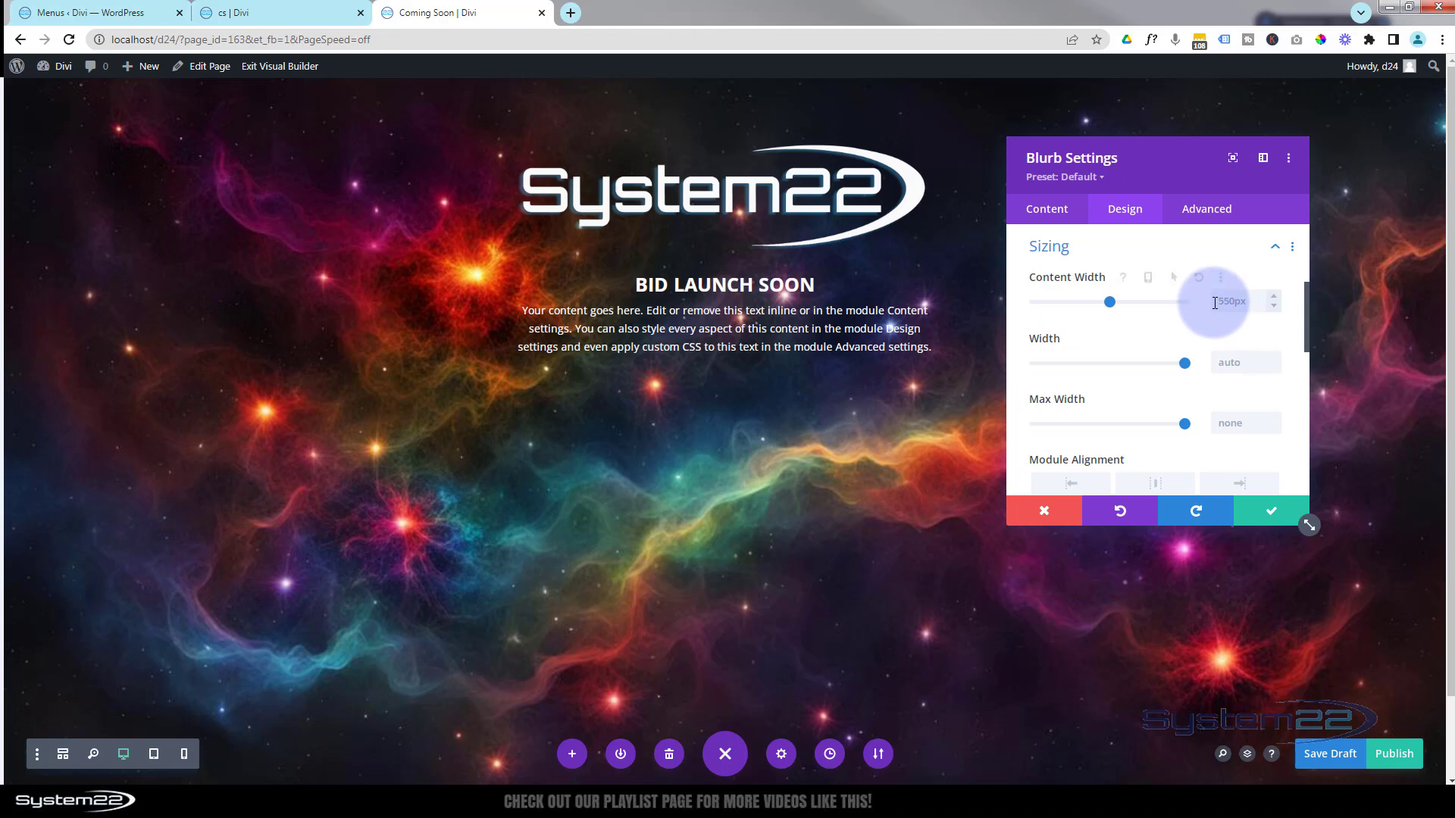
pyautogui.click(1228, 299)
pyautogui.click(1146, 306)
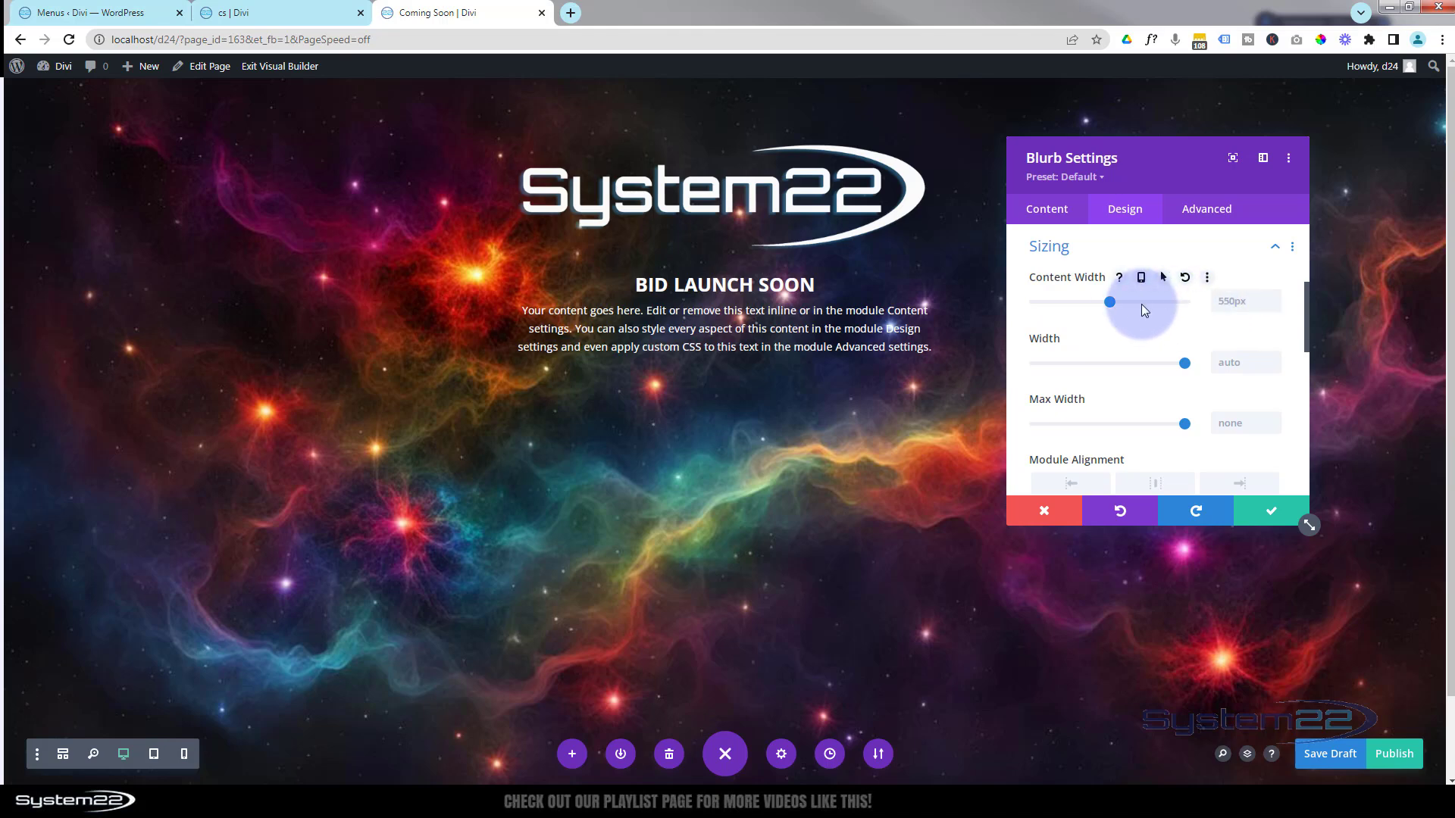
pyautogui.moveTo(1105, 302)
pyautogui.mouseDown()
pyautogui.moveTo(1149, 304)
pyautogui.moveTo(1091, 301)
pyautogui.mouseUp()
pyautogui.moveTo(1091, 301); pyautogui.dragTo(1100, 301)
pyautogui.click(1231, 301)
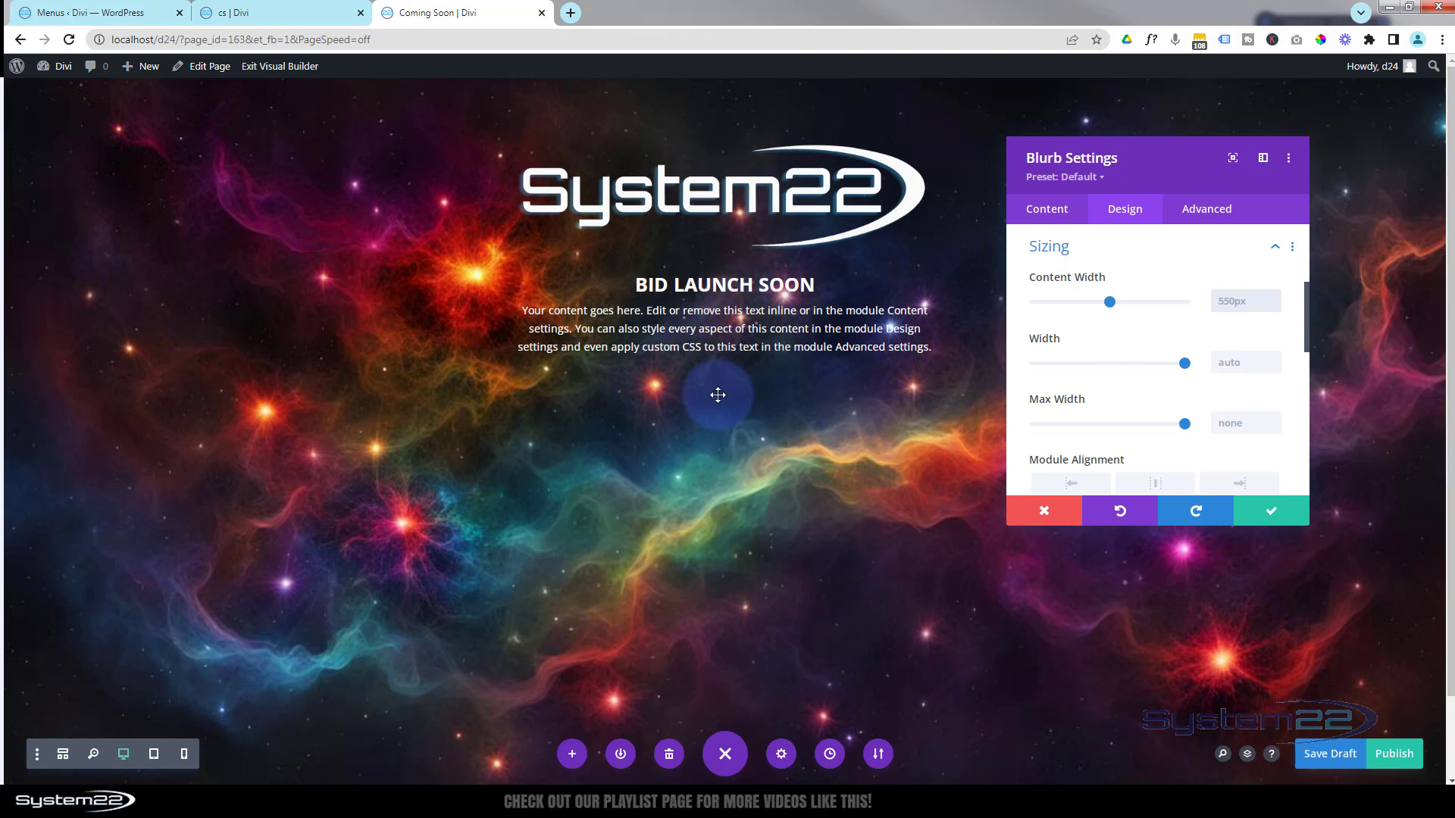
# Step: Save the blurb settings and insert a Countdown Timer module directly below the blurb
pyautogui.click(1266, 510)
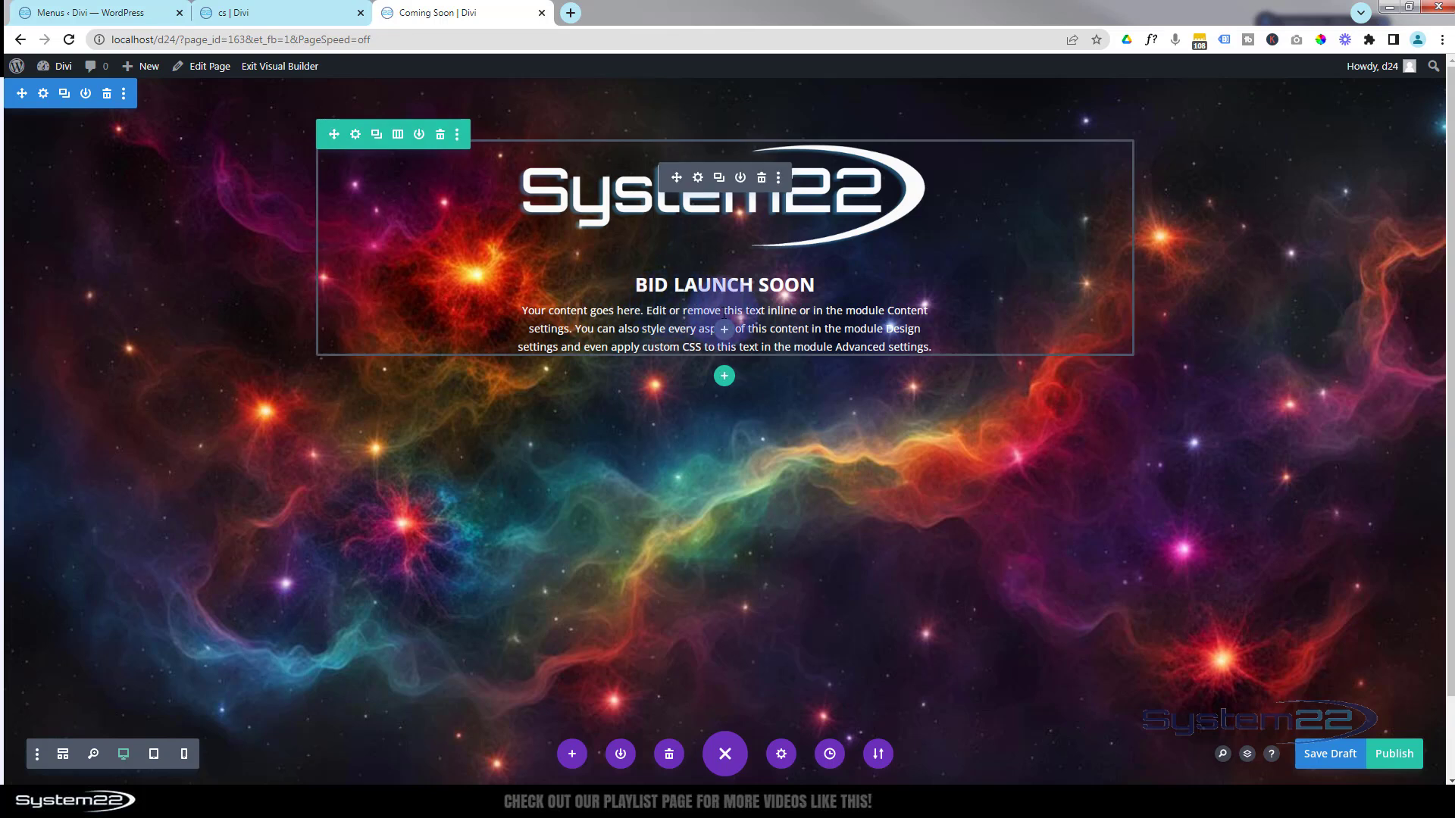
pyautogui.click(726, 333)
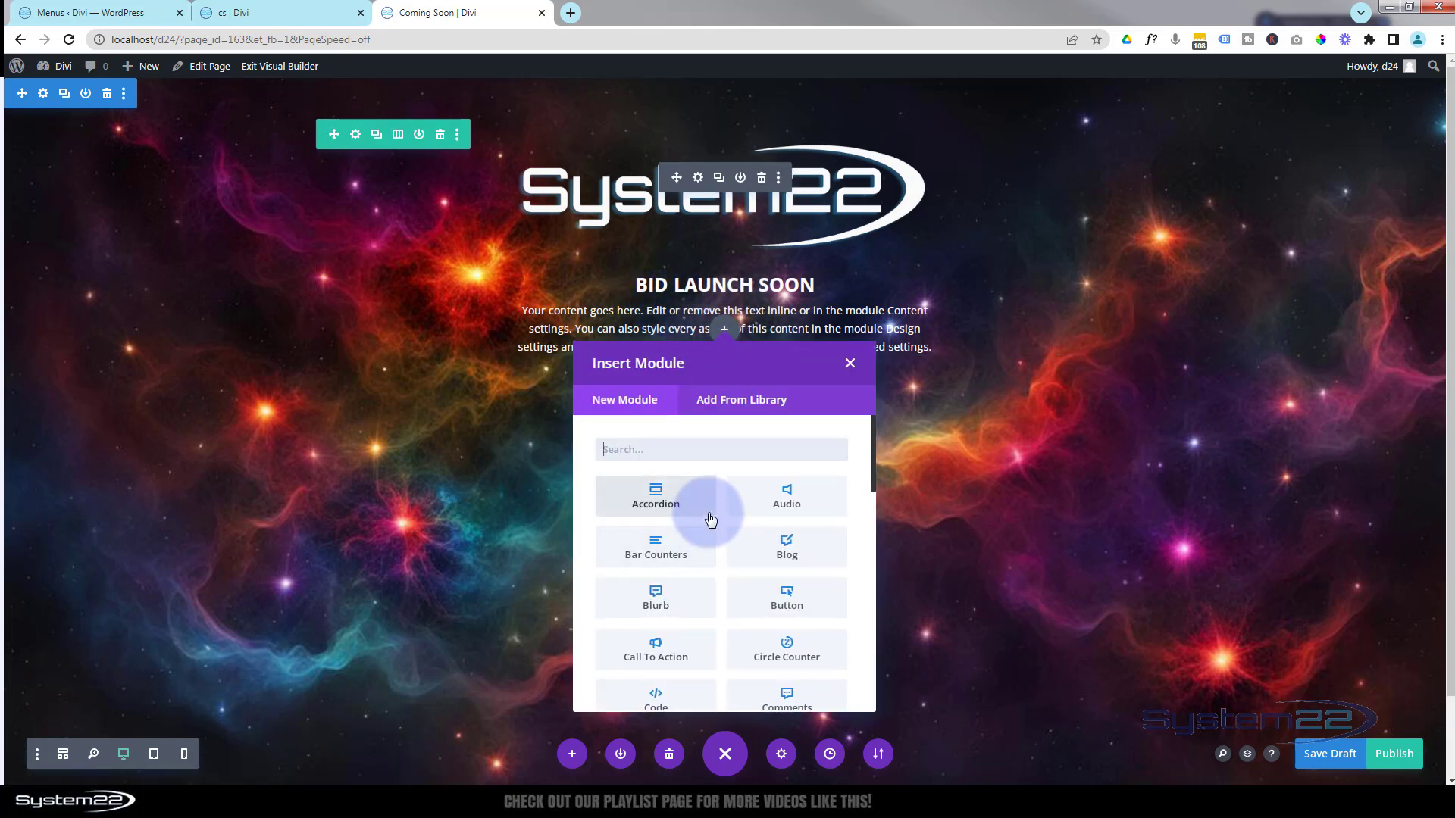
pyautogui.scroll(-1, 710, 519)
pyautogui.scroll(-8, 710, 519)
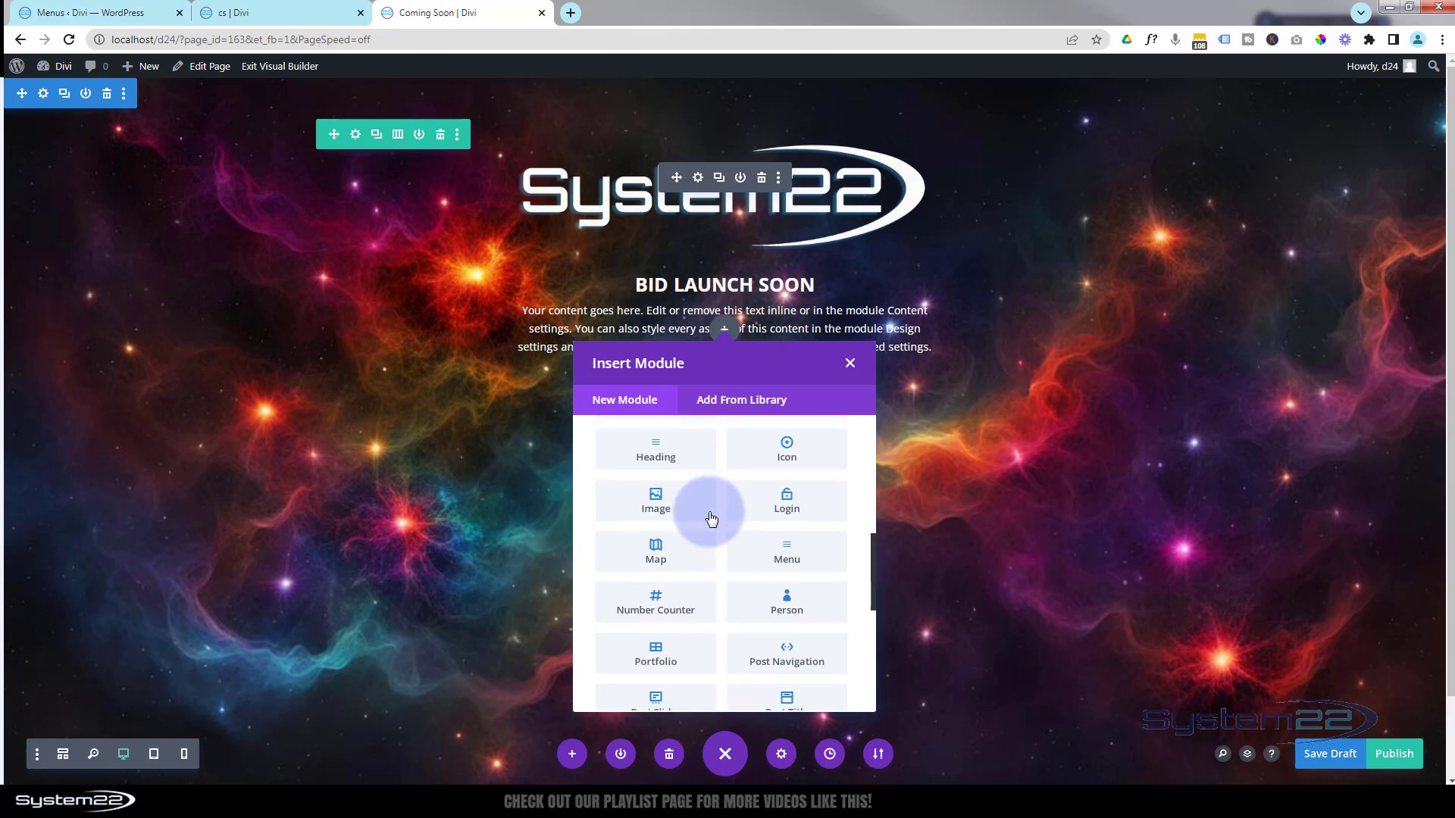
pyautogui.scroll(-2, 710, 519)
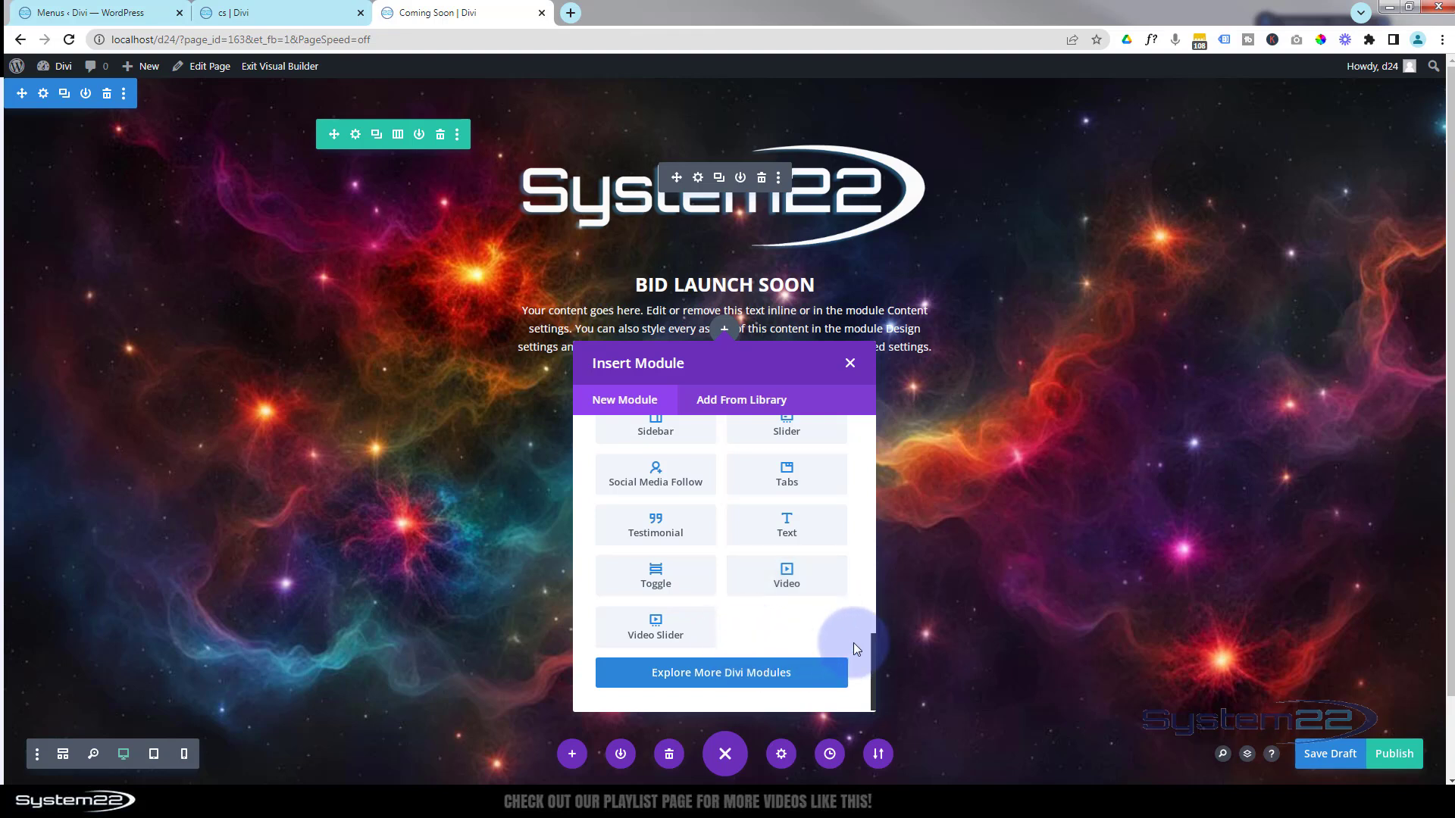
pyautogui.scroll(2, 694, 579)
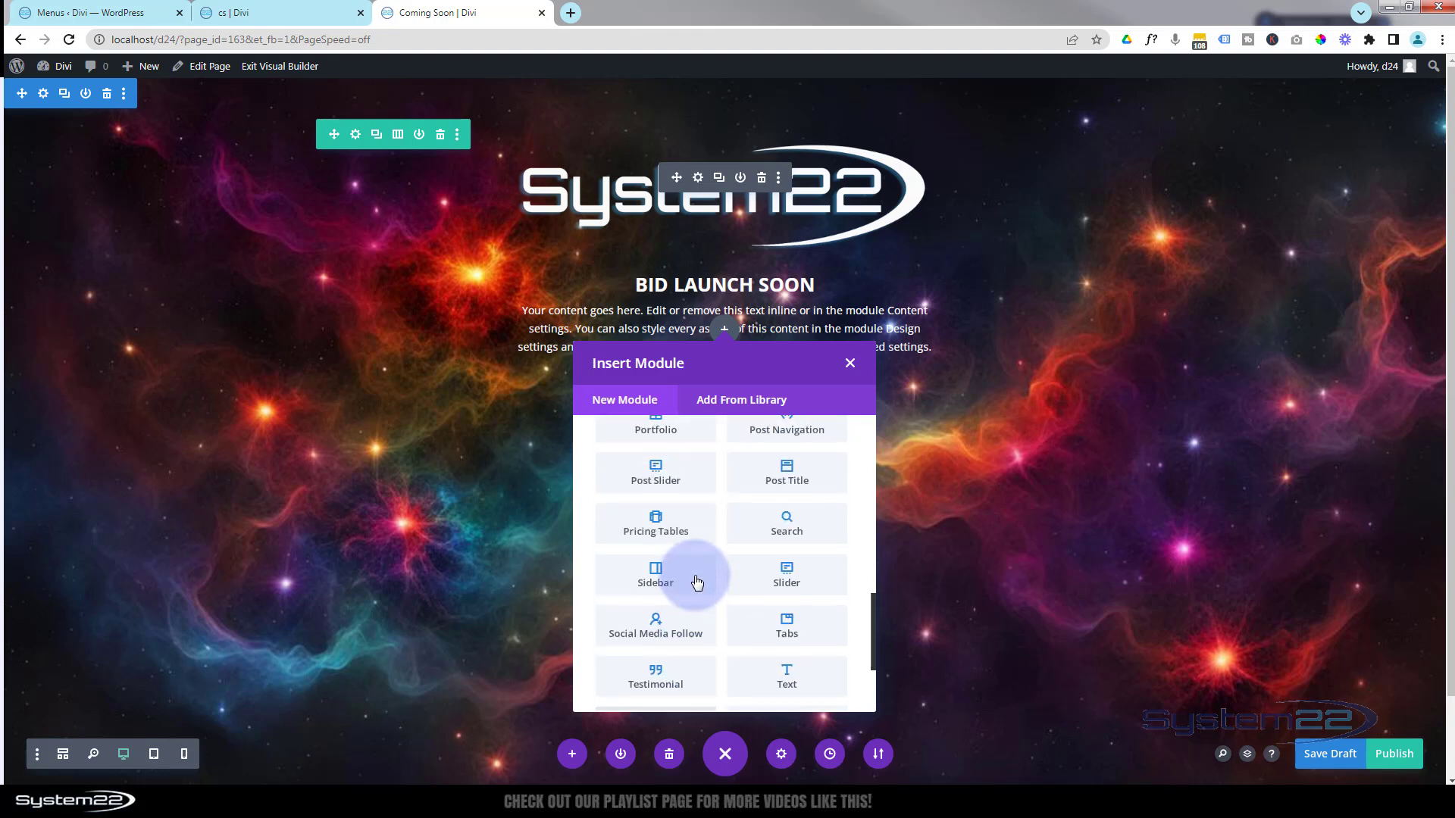
pyautogui.scroll(6, 694, 581)
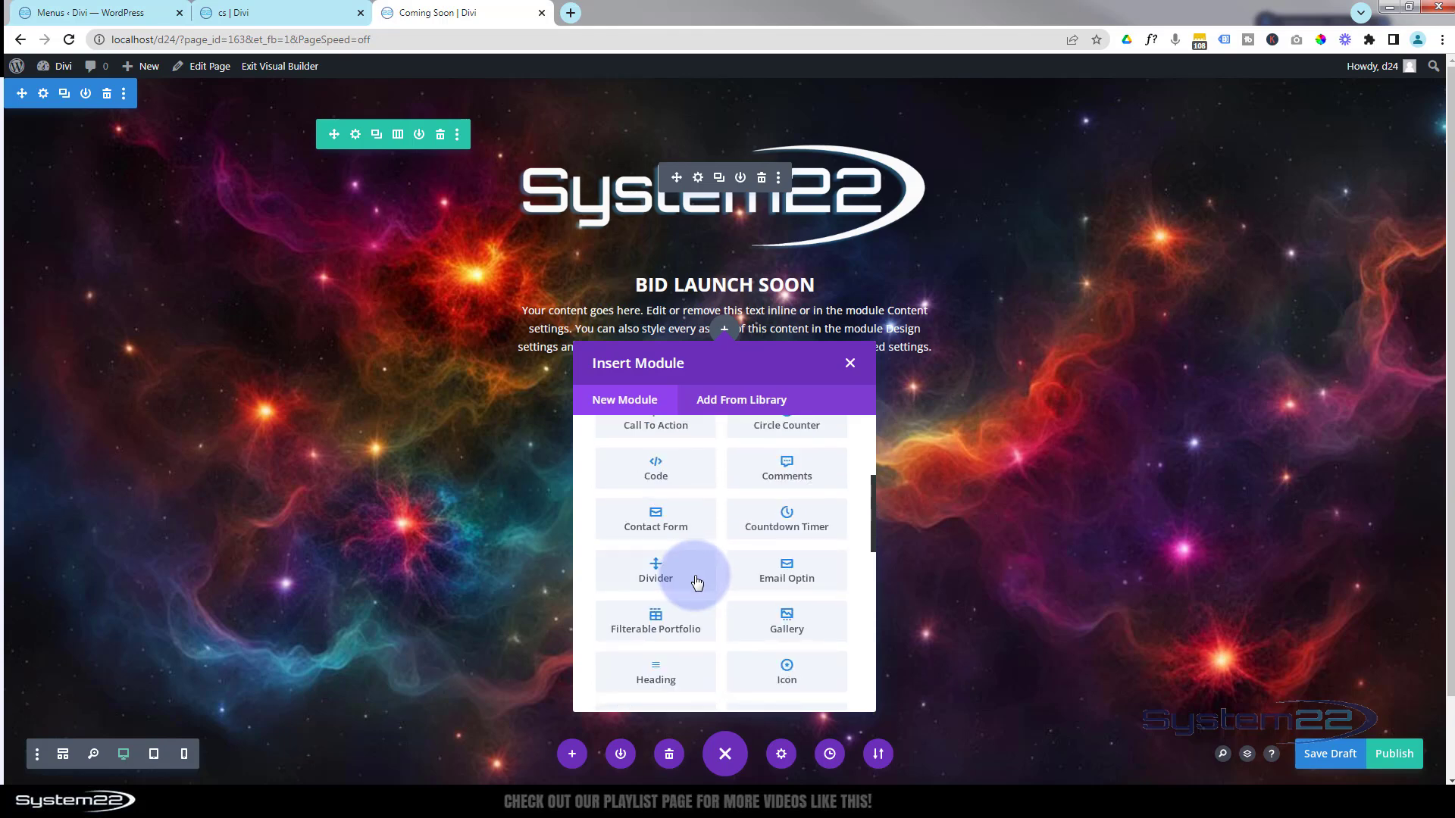
pyautogui.click(769, 525)
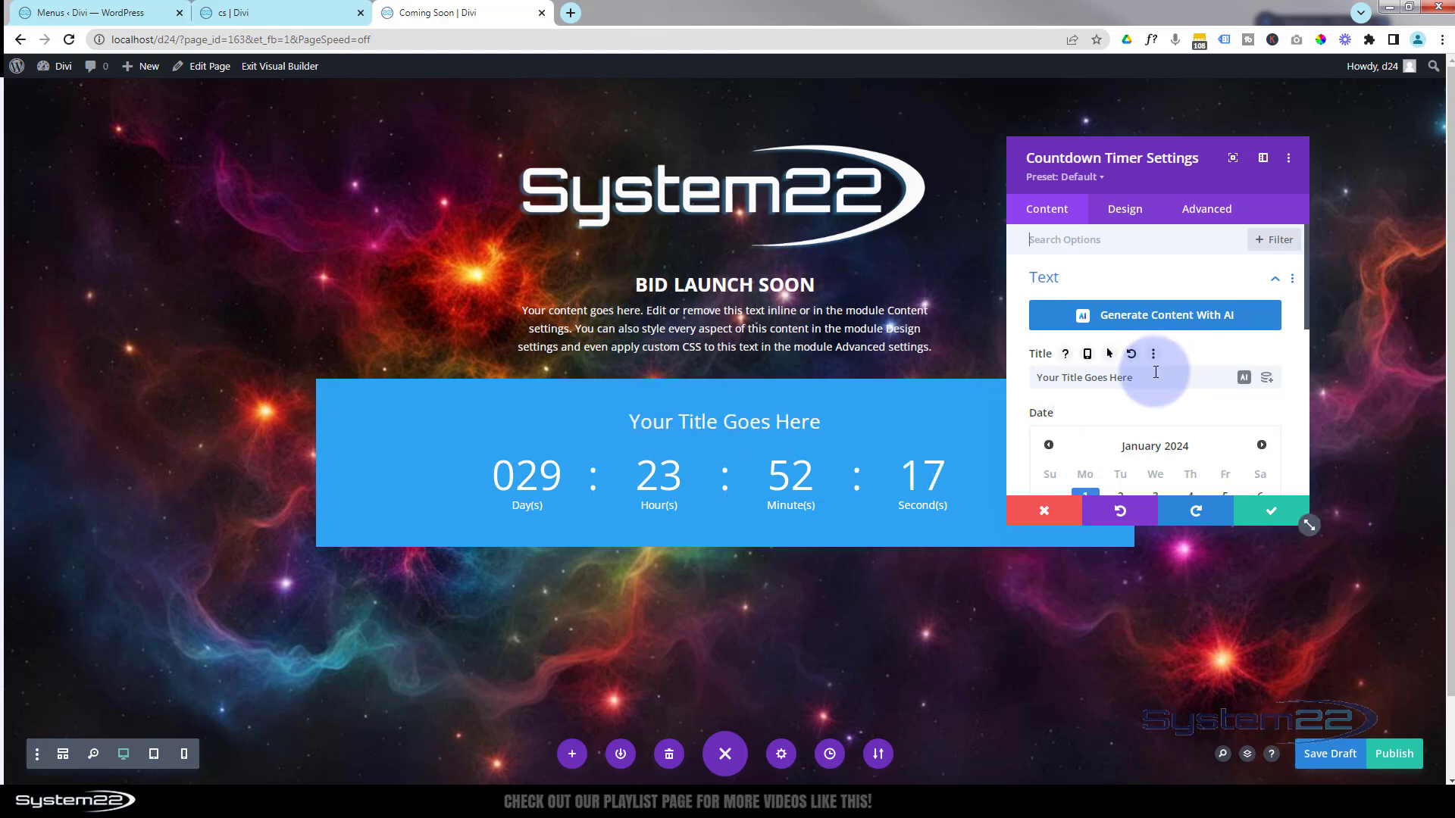
# Step: Clear the countdown timer's title and set its target date to 10 January 2024
pyautogui.moveTo(1151, 377); pyautogui.dragTo(1031, 379)
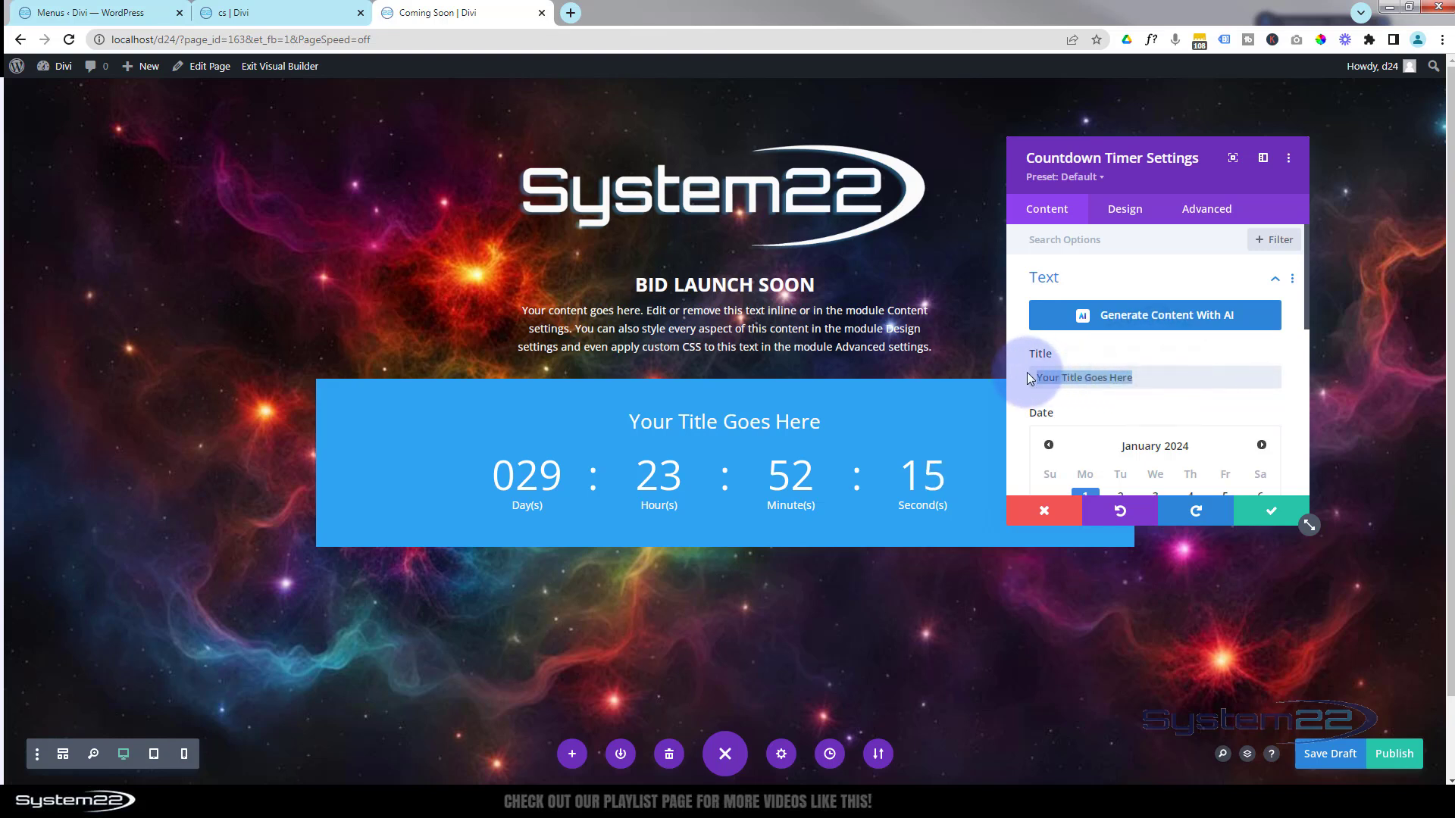
pyautogui.press('BackSpace')
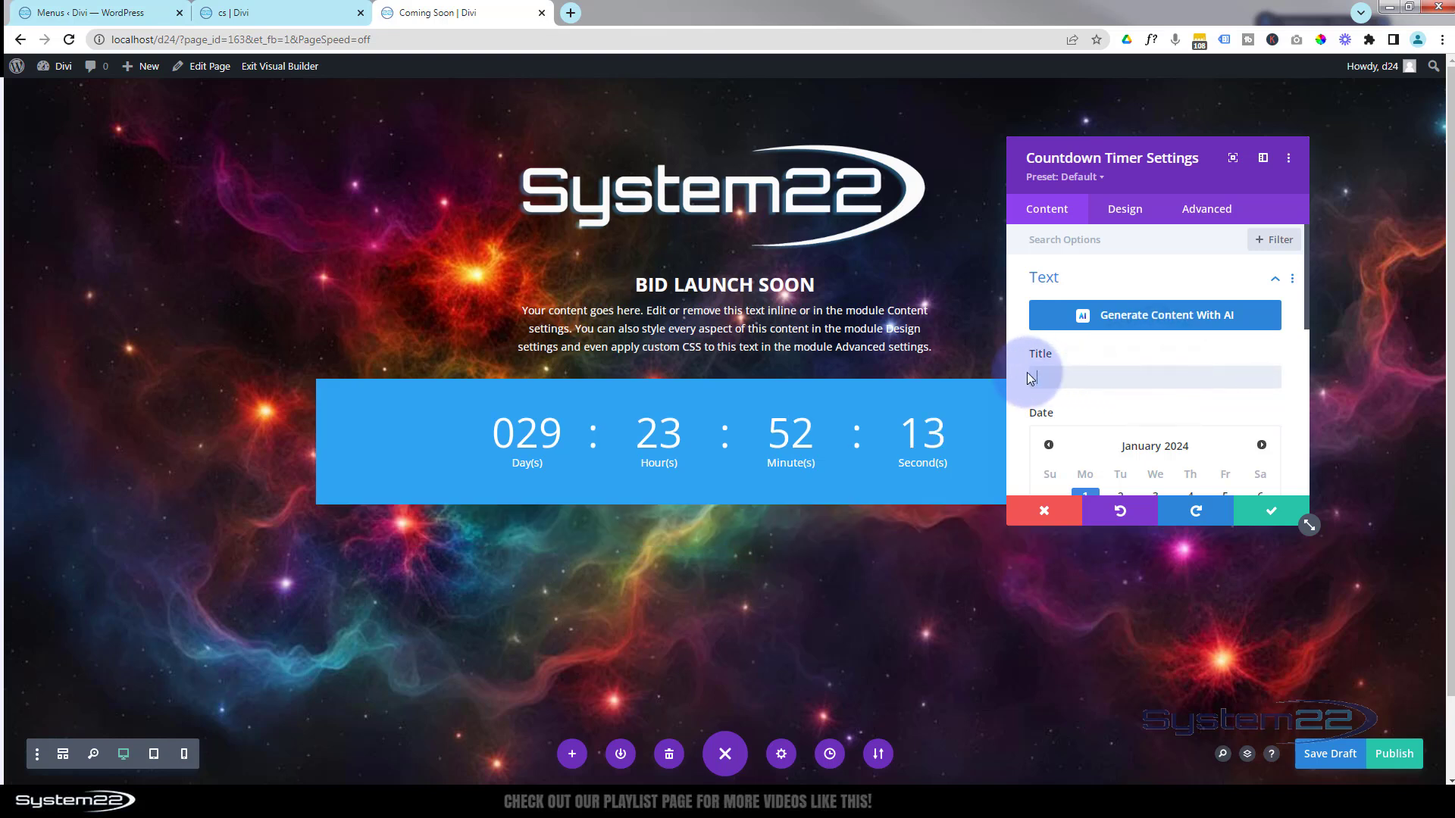
pyautogui.scroll(-2, 1093, 361)
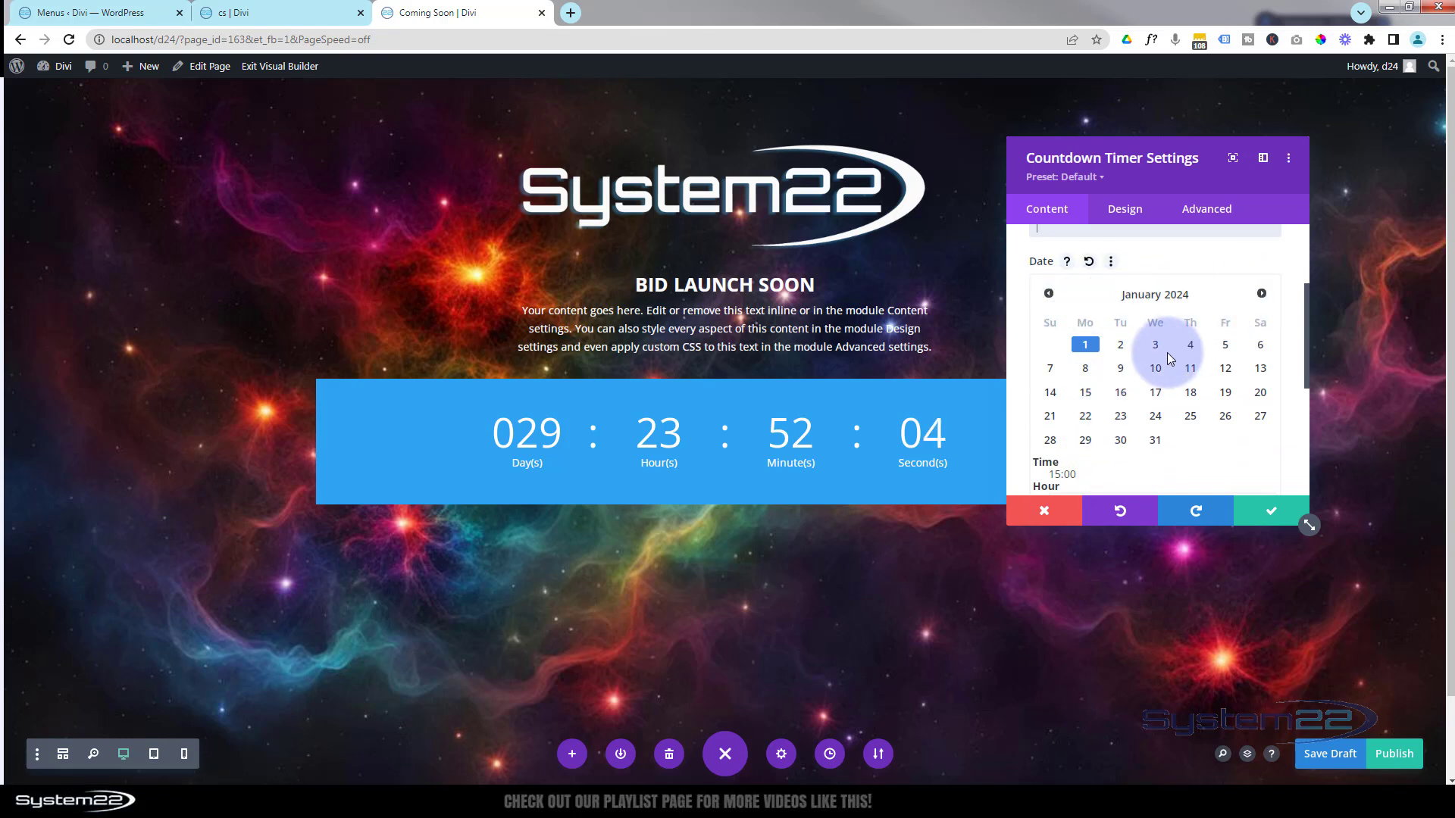
pyautogui.click(1163, 375)
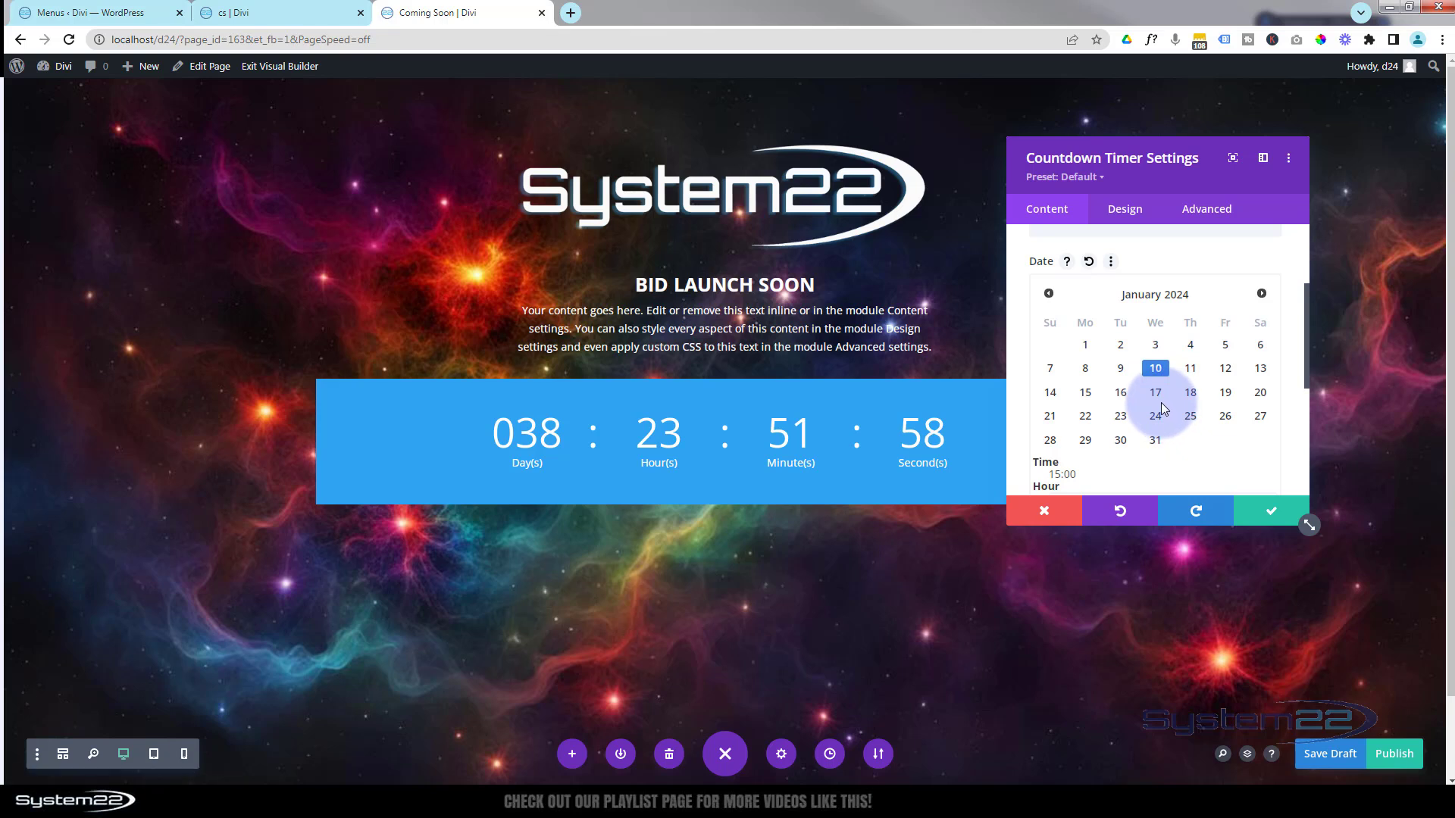
pyautogui.scroll(-1, 1164, 402)
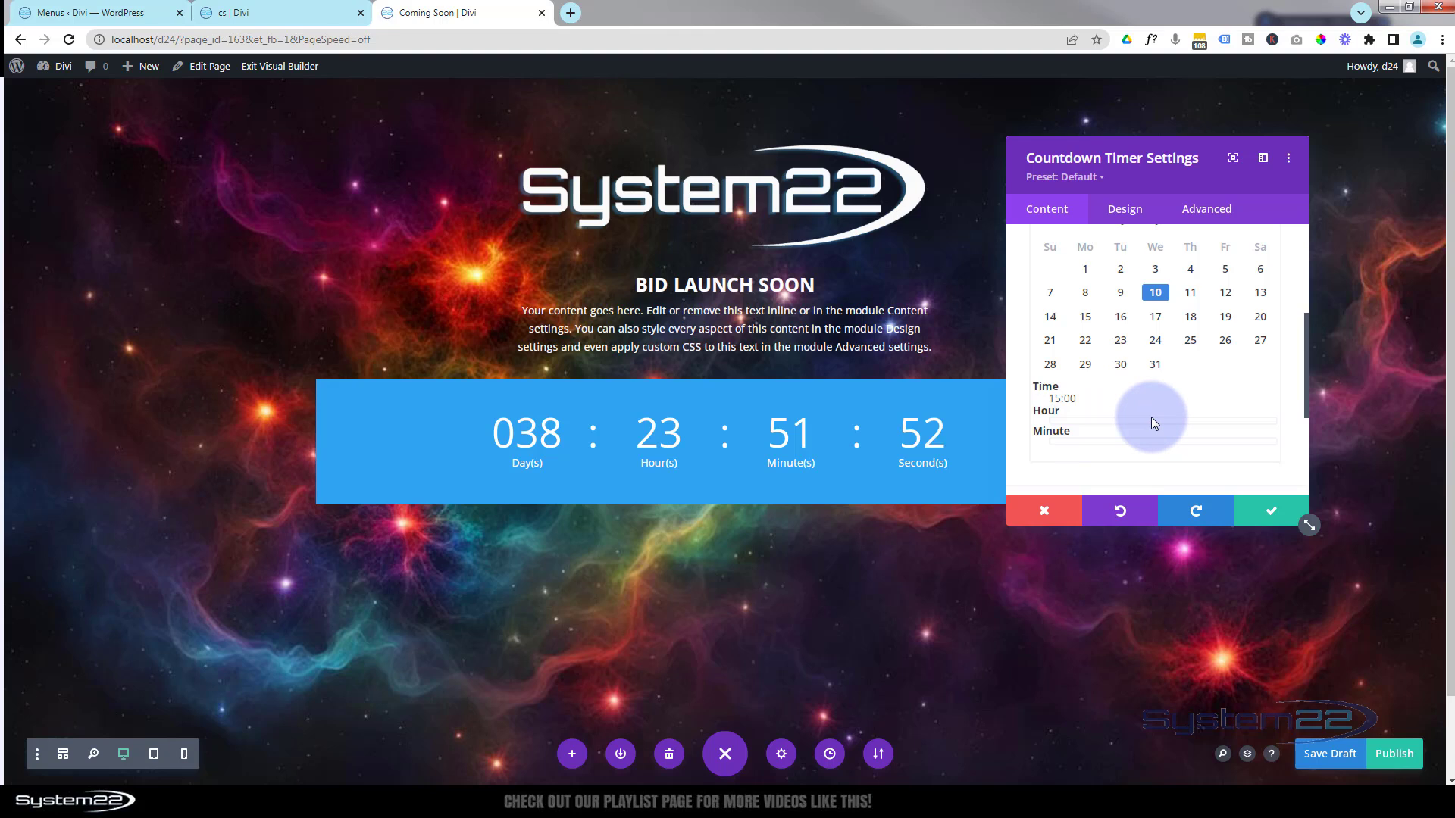
pyautogui.scroll(-2, 1152, 414)
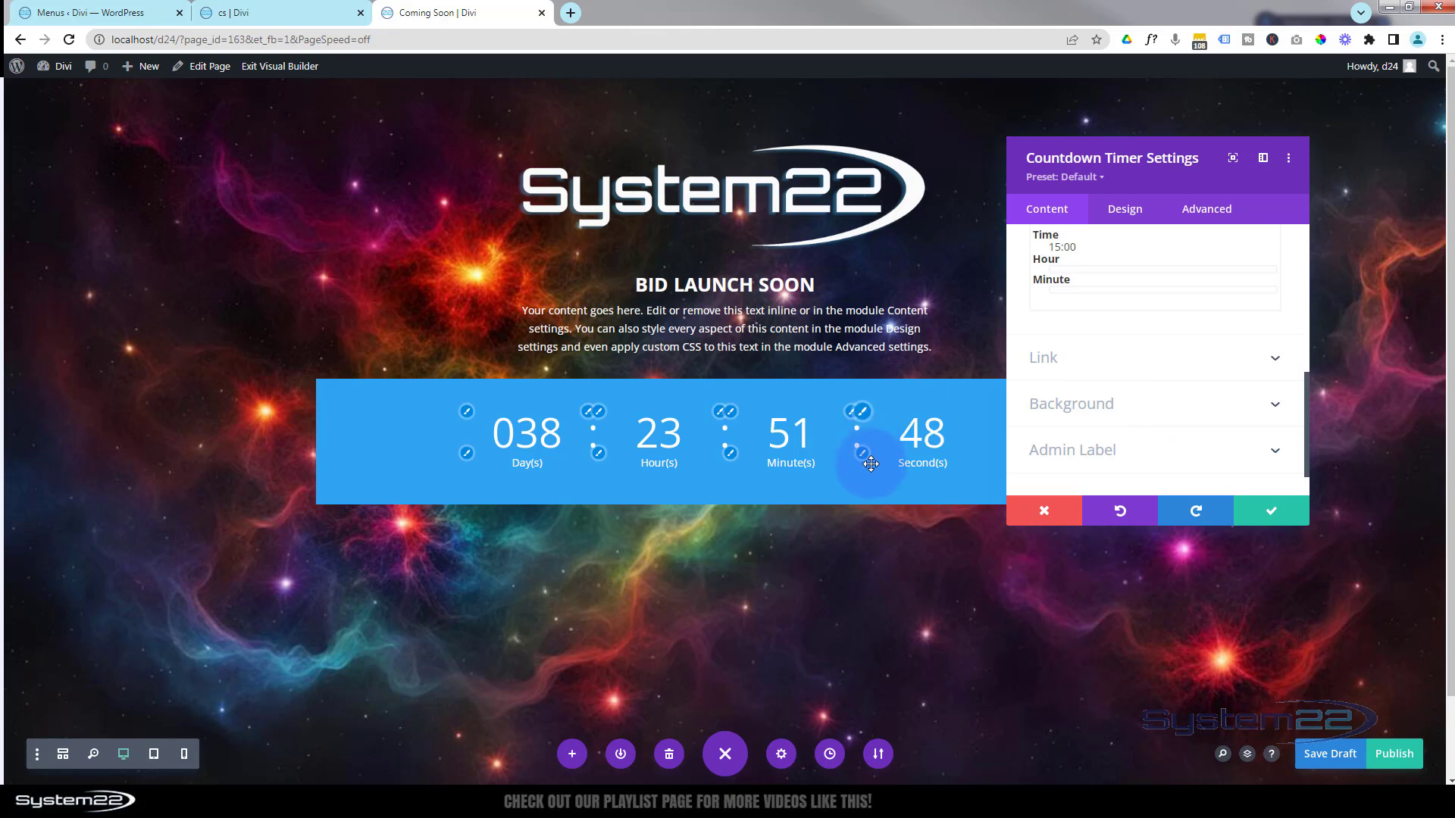
# Step: Examine the countdown timer's module link URL and link target options
pyautogui.click(1106, 356)
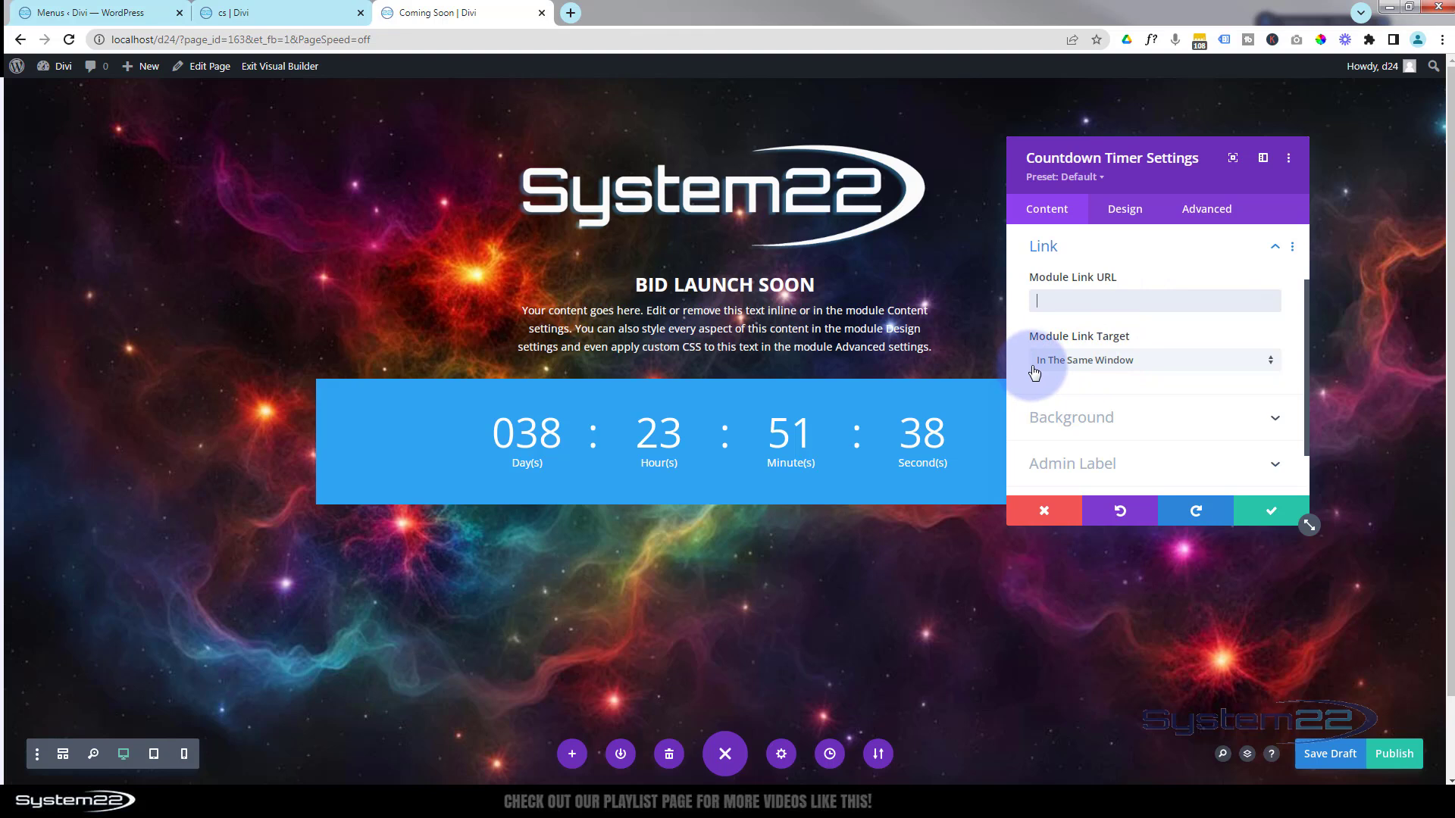
pyautogui.click(1145, 369)
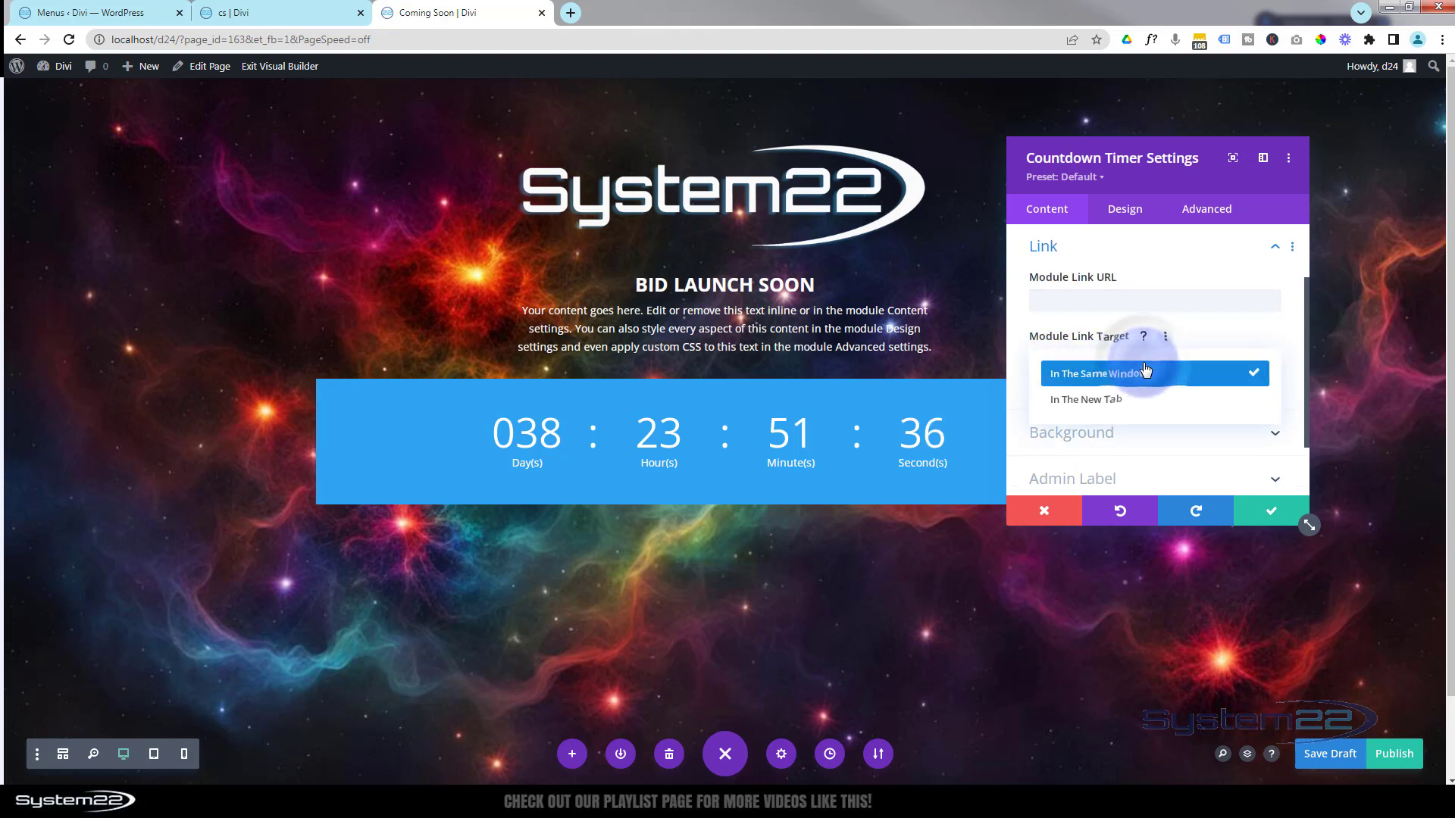
pyautogui.click(1014, 370)
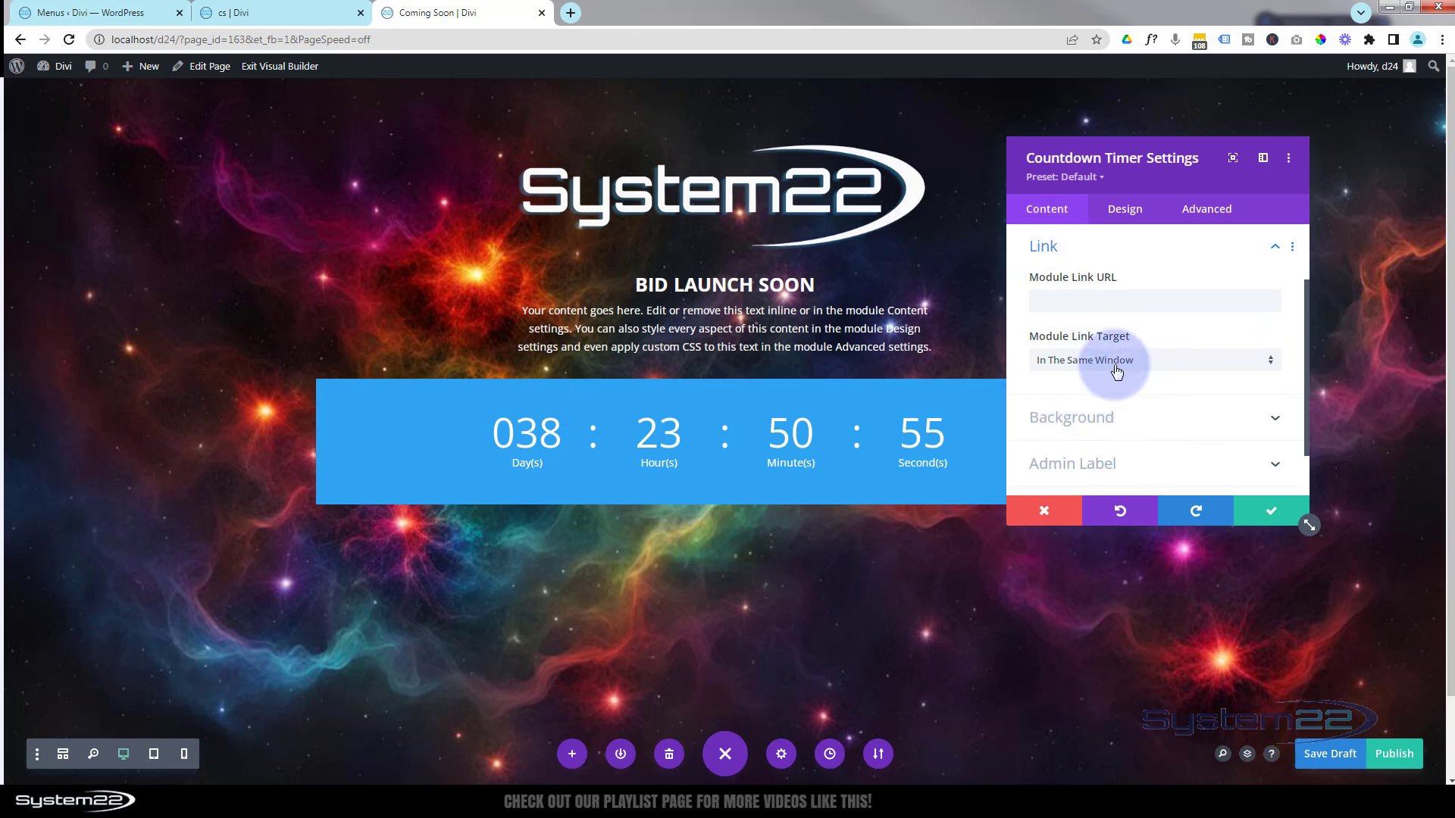
# Step: Give the countdown timer a semi-transparent black background colour of rgba(0,0,0,0.53)
pyautogui.click(1154, 424)
pyautogui.scroll(-2, 1146, 389)
pyautogui.click(1083, 428)
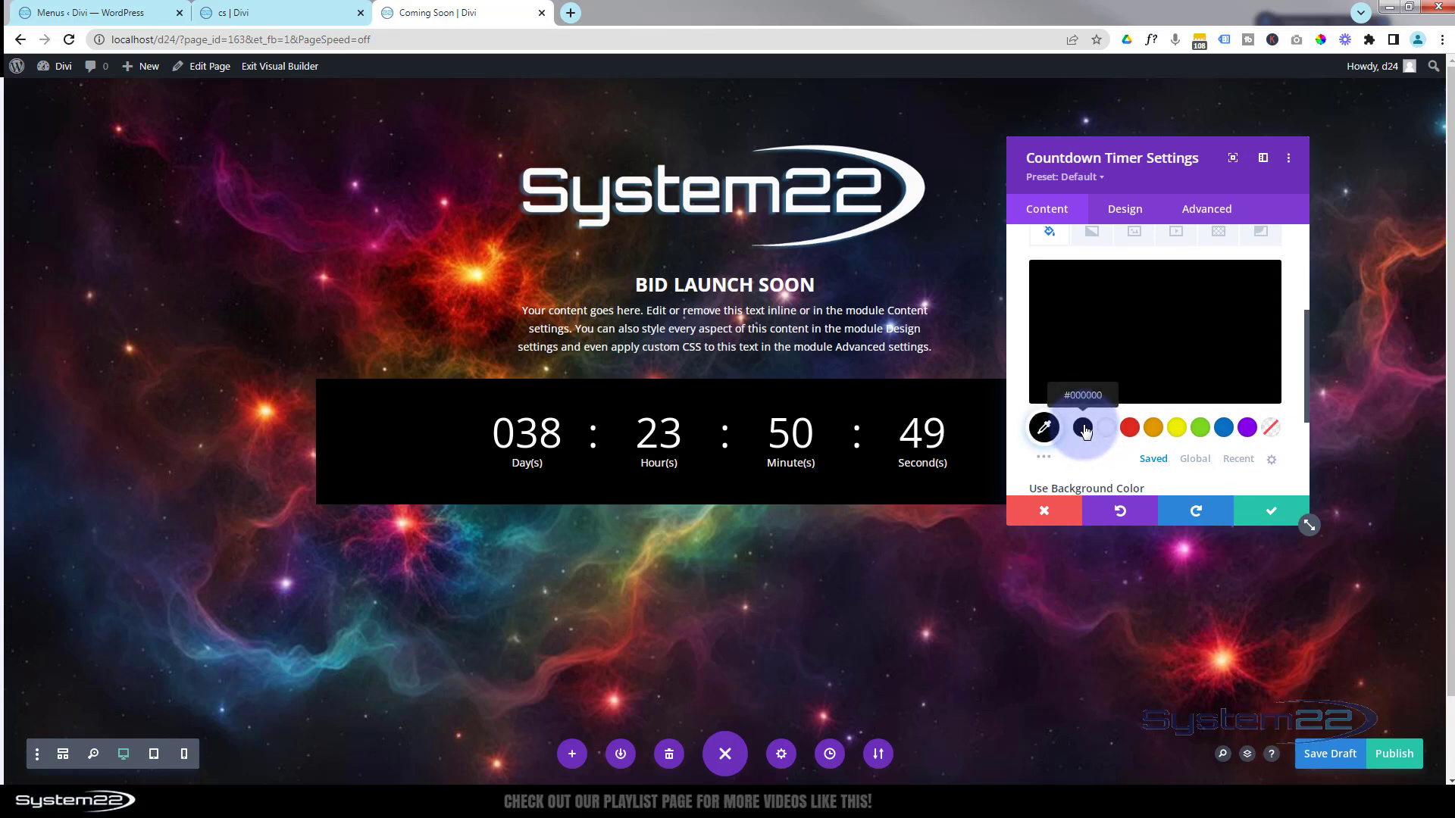
pyautogui.moveTo(1131, 377)
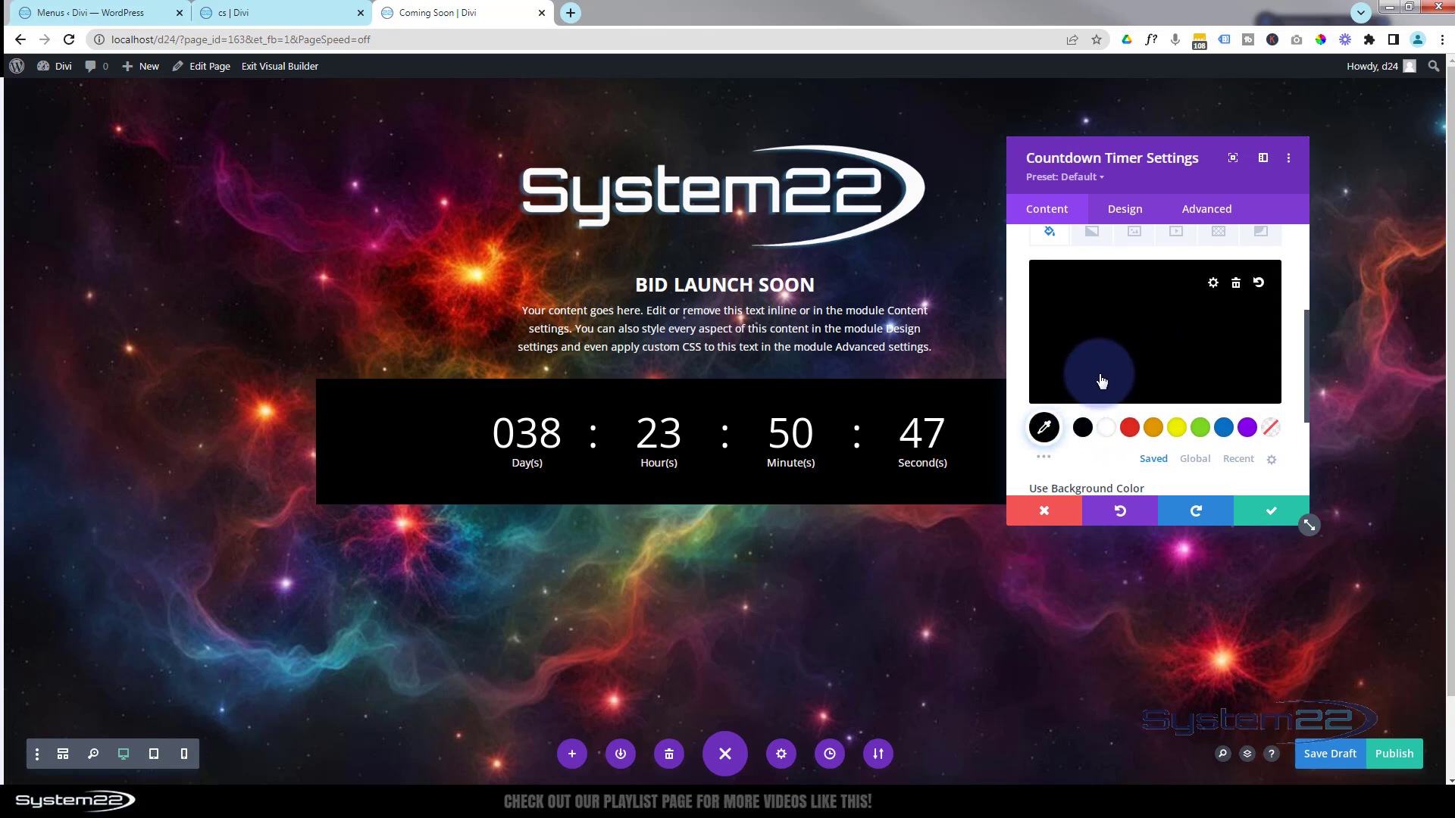
pyautogui.click(1113, 336)
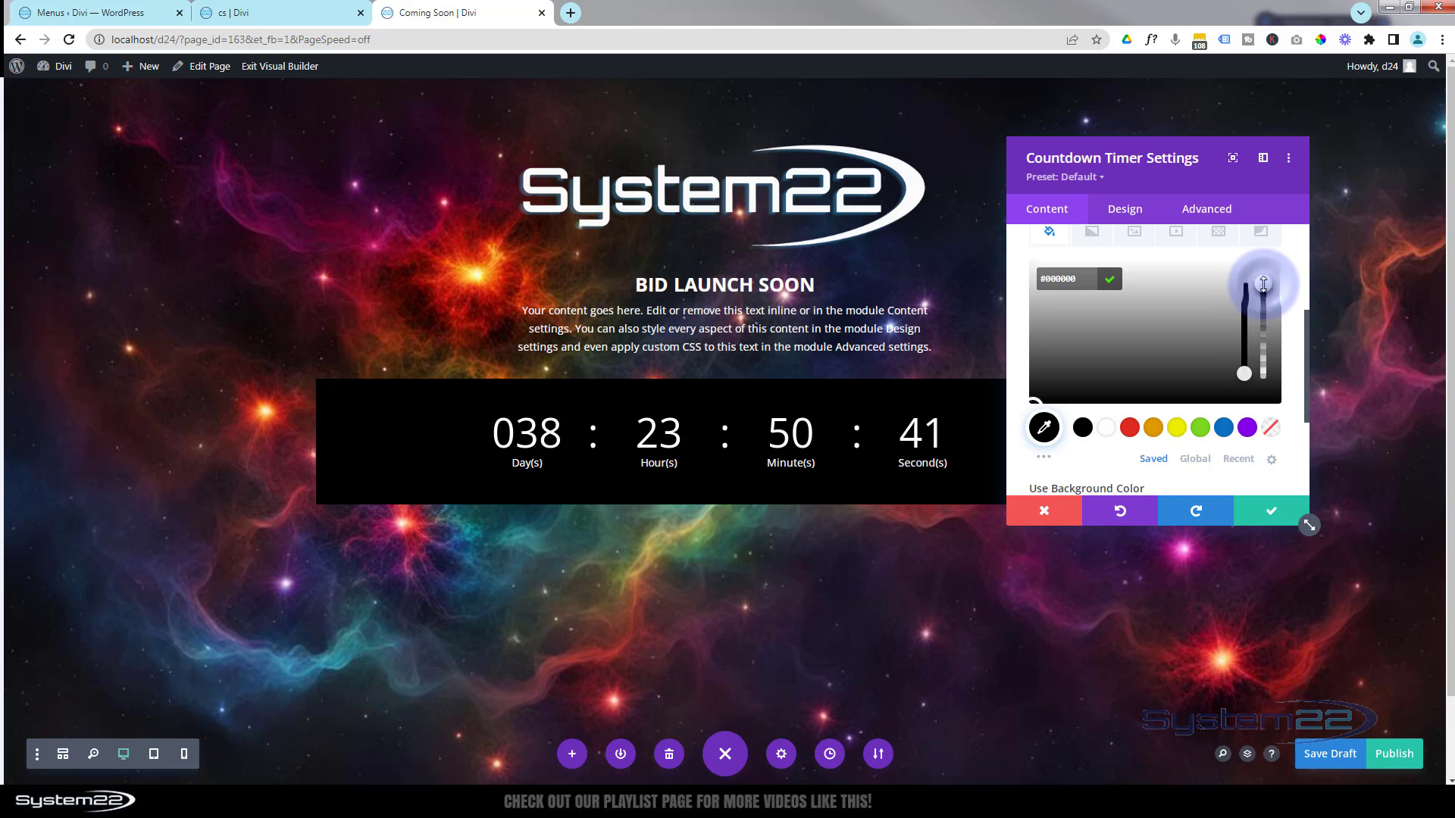
pyautogui.moveTo(1263, 288); pyautogui.dragTo(1264, 325)
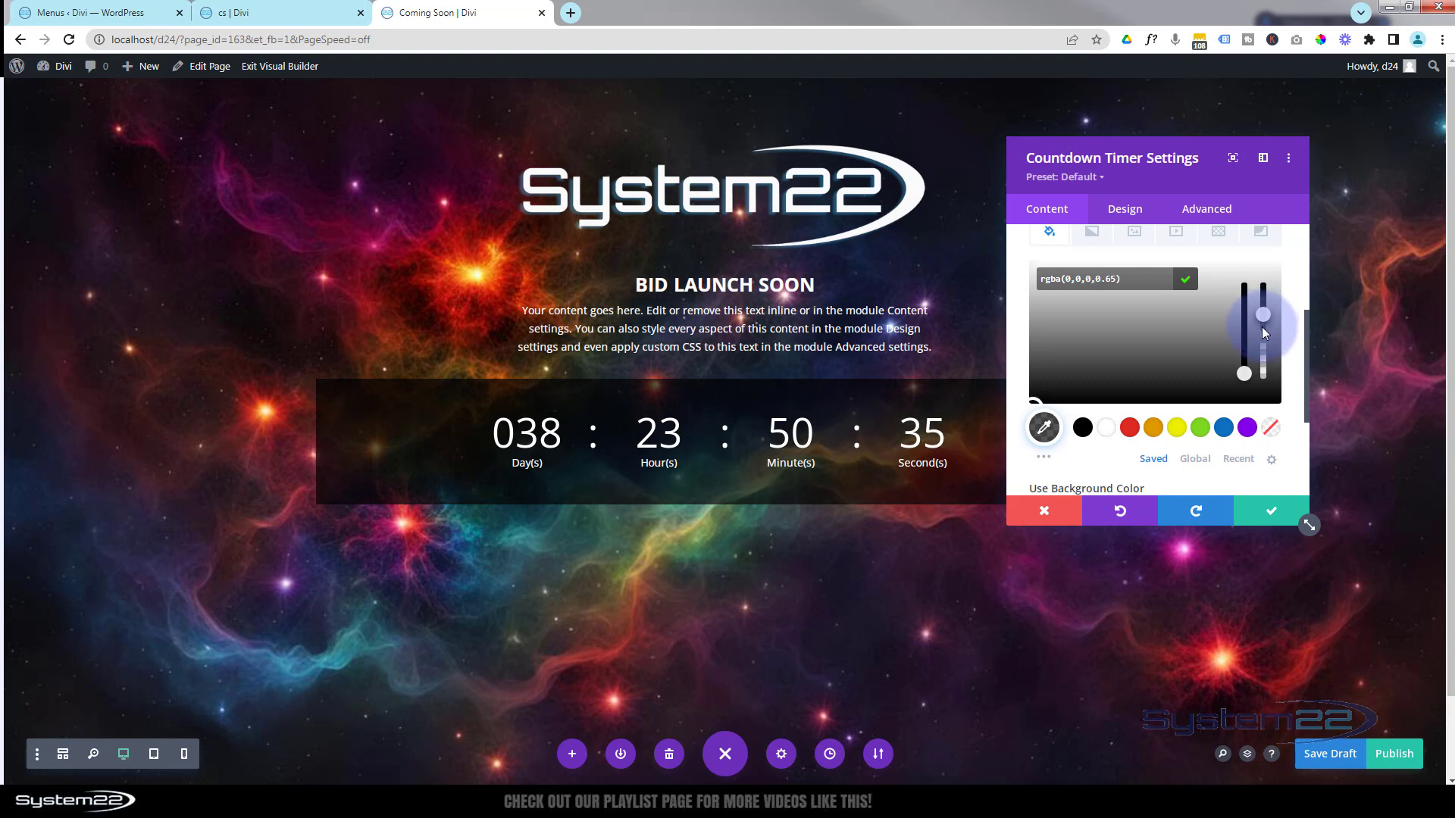
pyautogui.moveTo(1264, 334); pyautogui.dragTo(1263, 327)
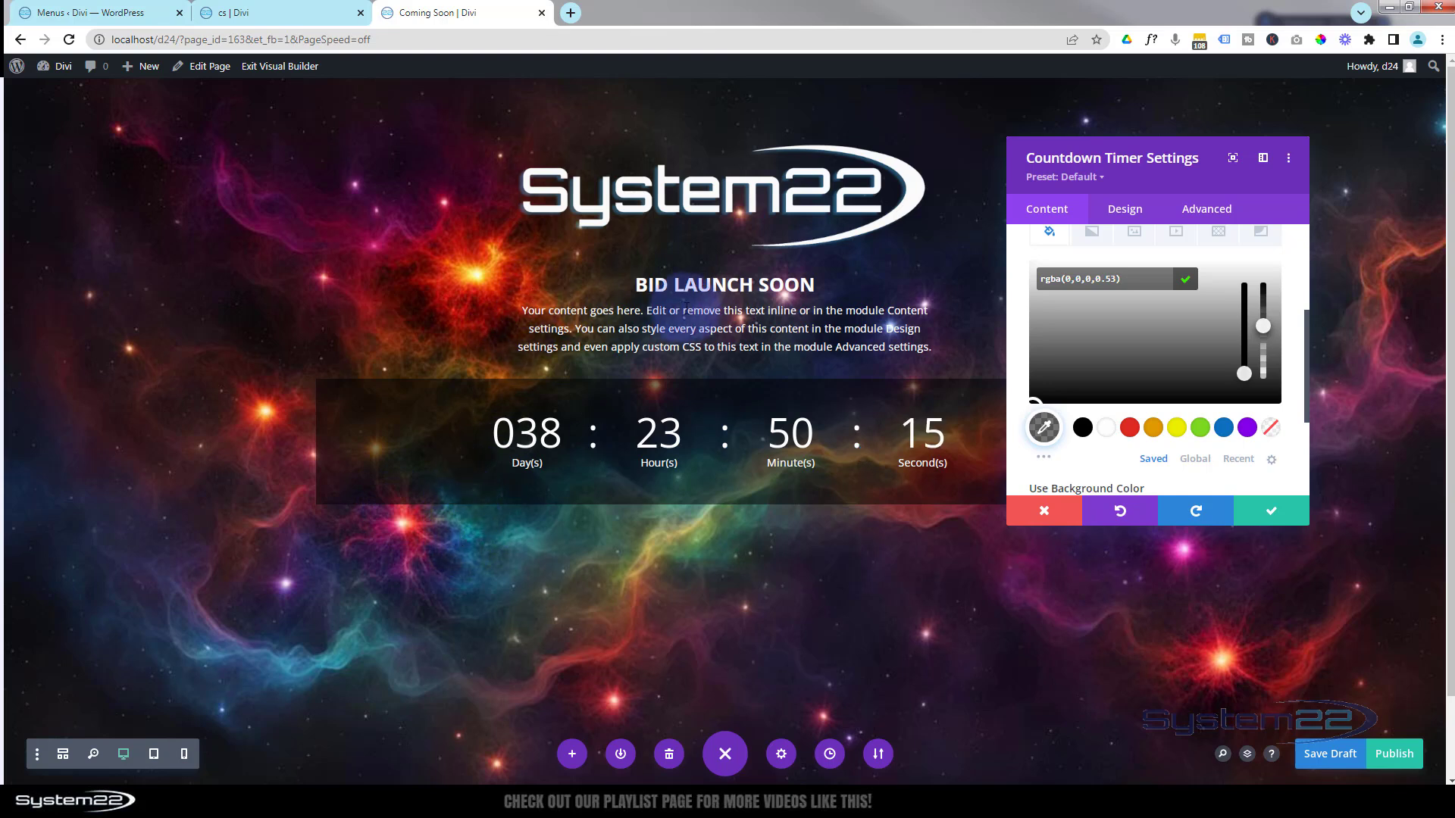
# Step: Set the countdown timer's width to 70% and its module alignment to centre
pyautogui.click(1126, 210)
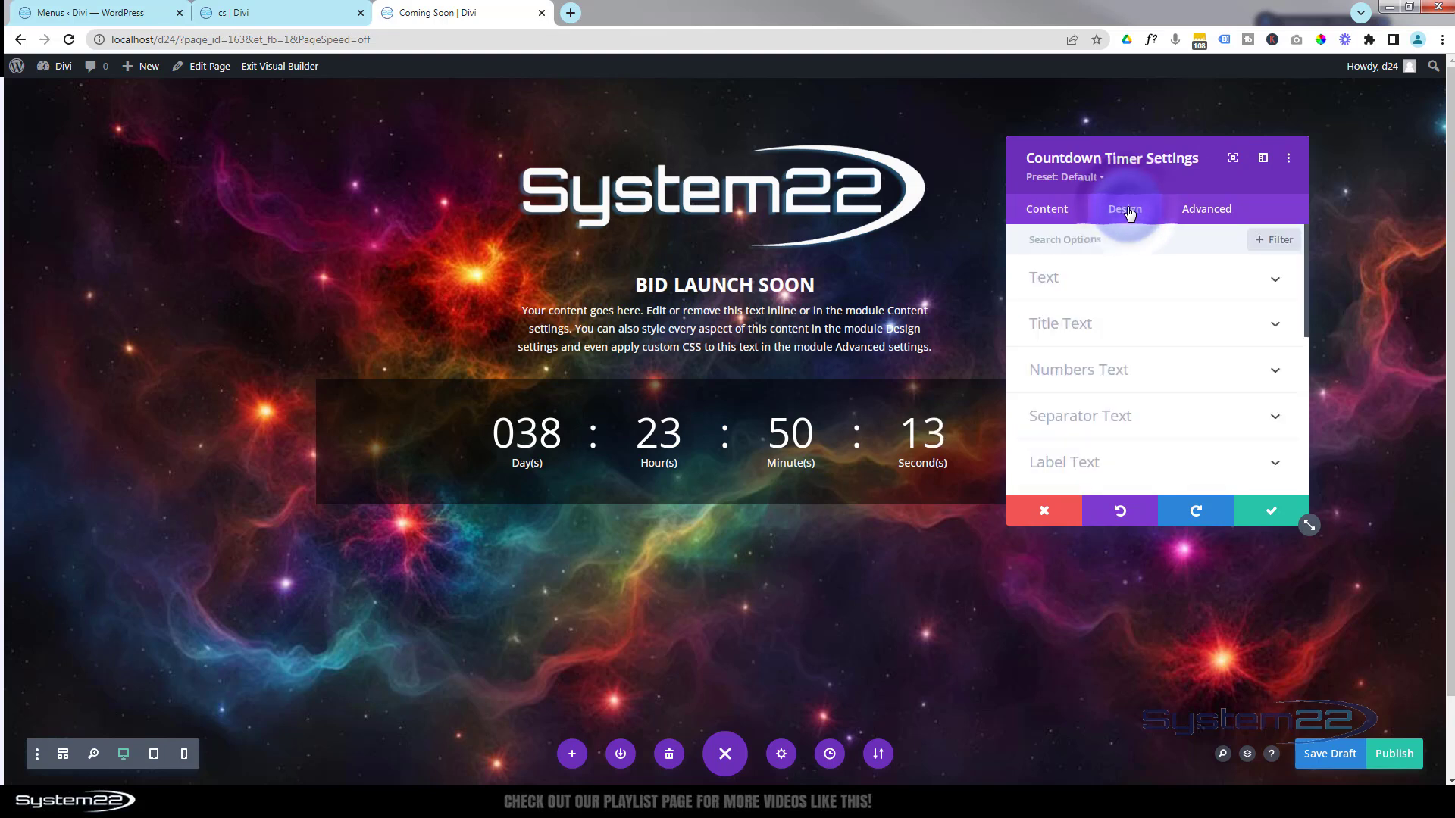
pyautogui.scroll(-2, 1141, 314)
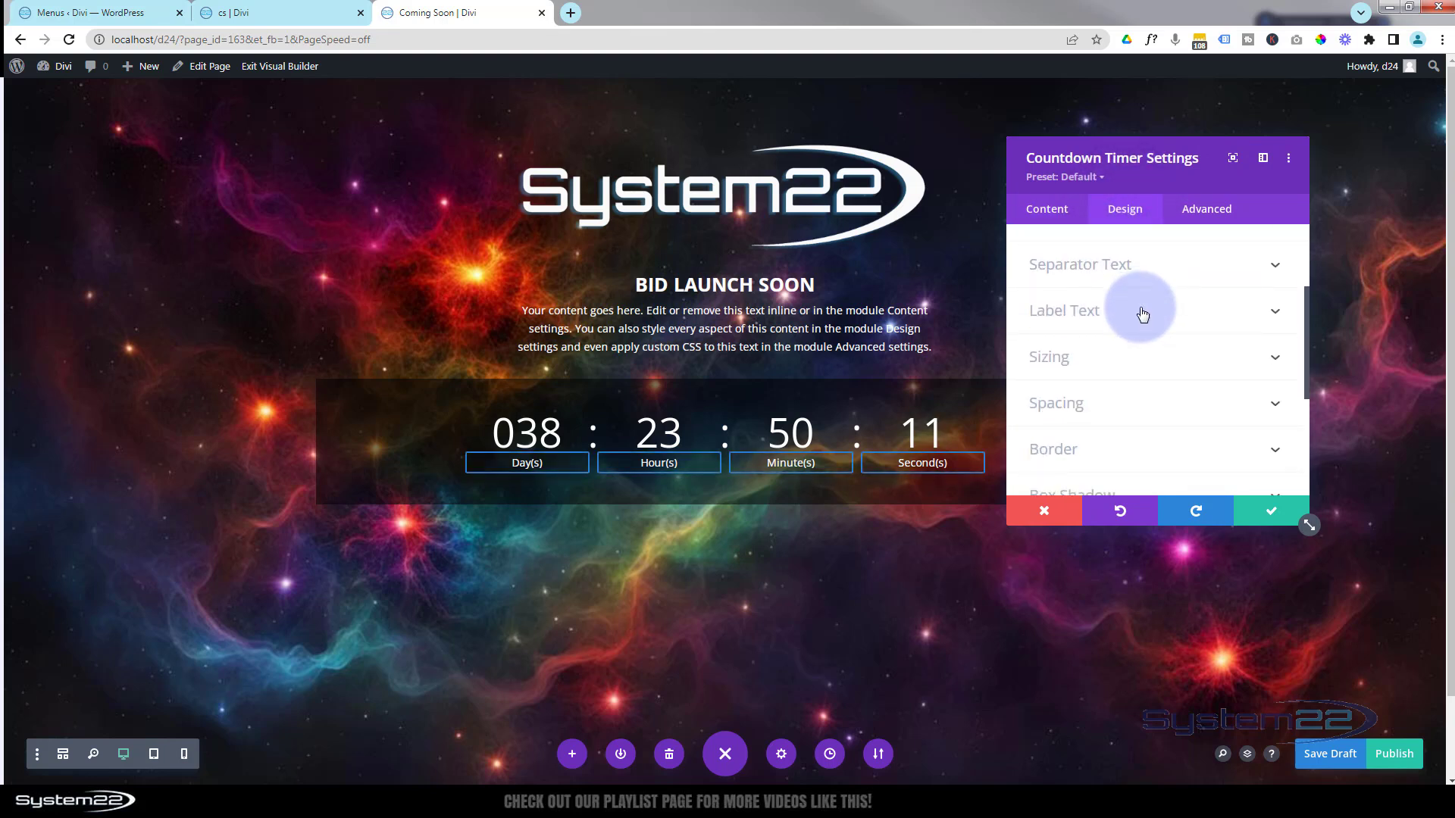
pyautogui.click(1102, 355)
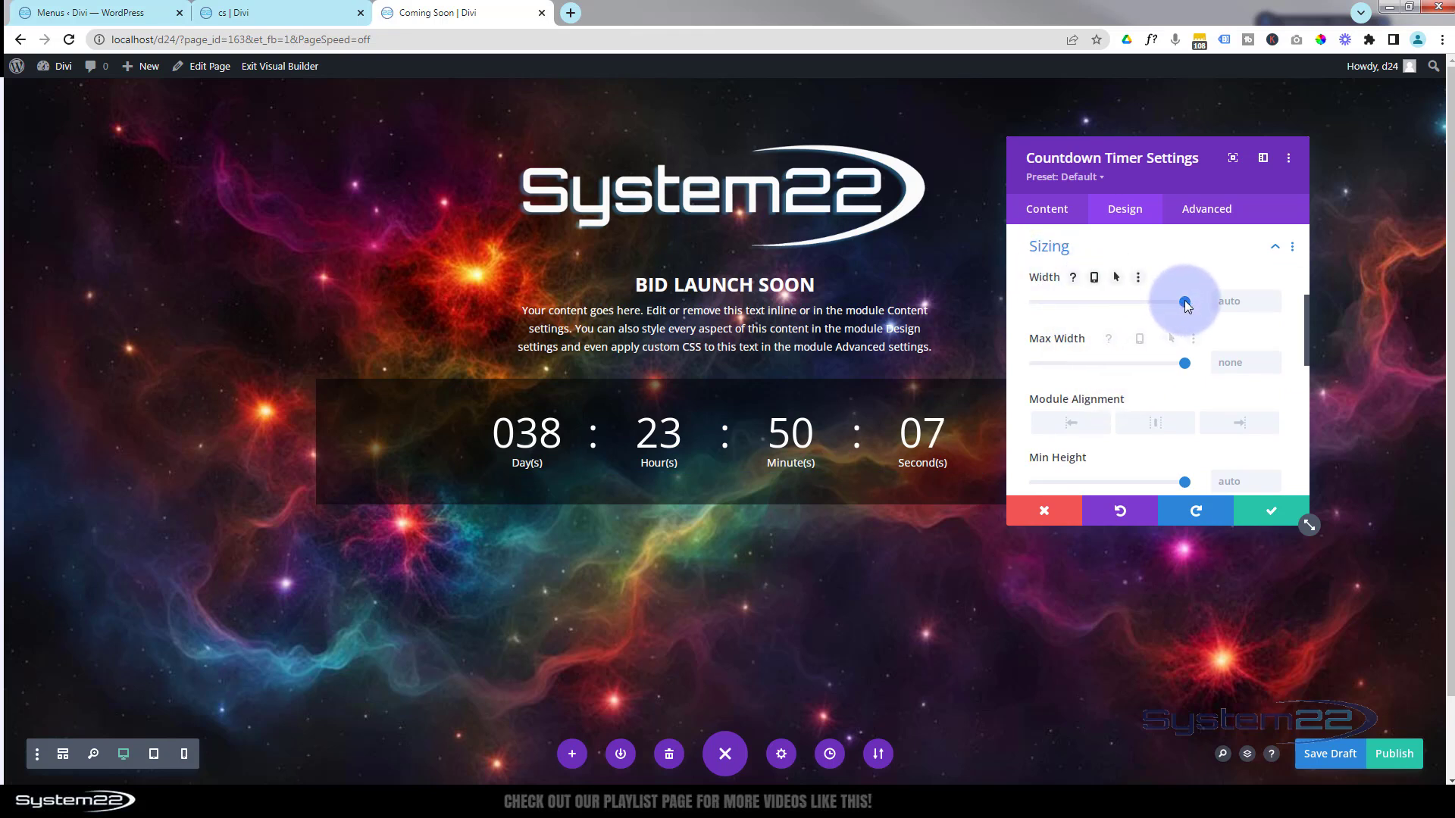
pyautogui.moveTo(1184, 300); pyautogui.dragTo(1135, 304)
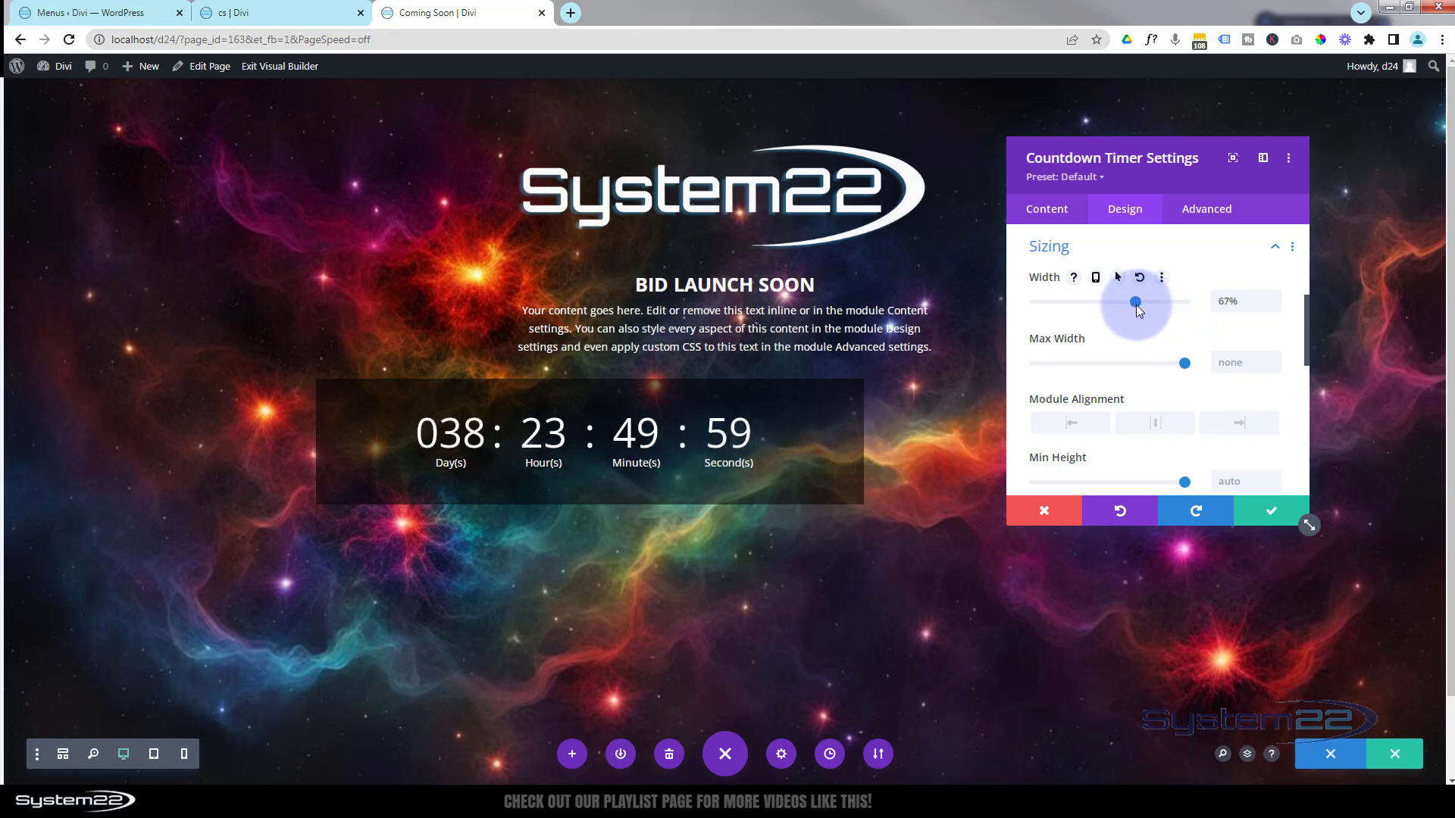
pyautogui.click(1223, 298)
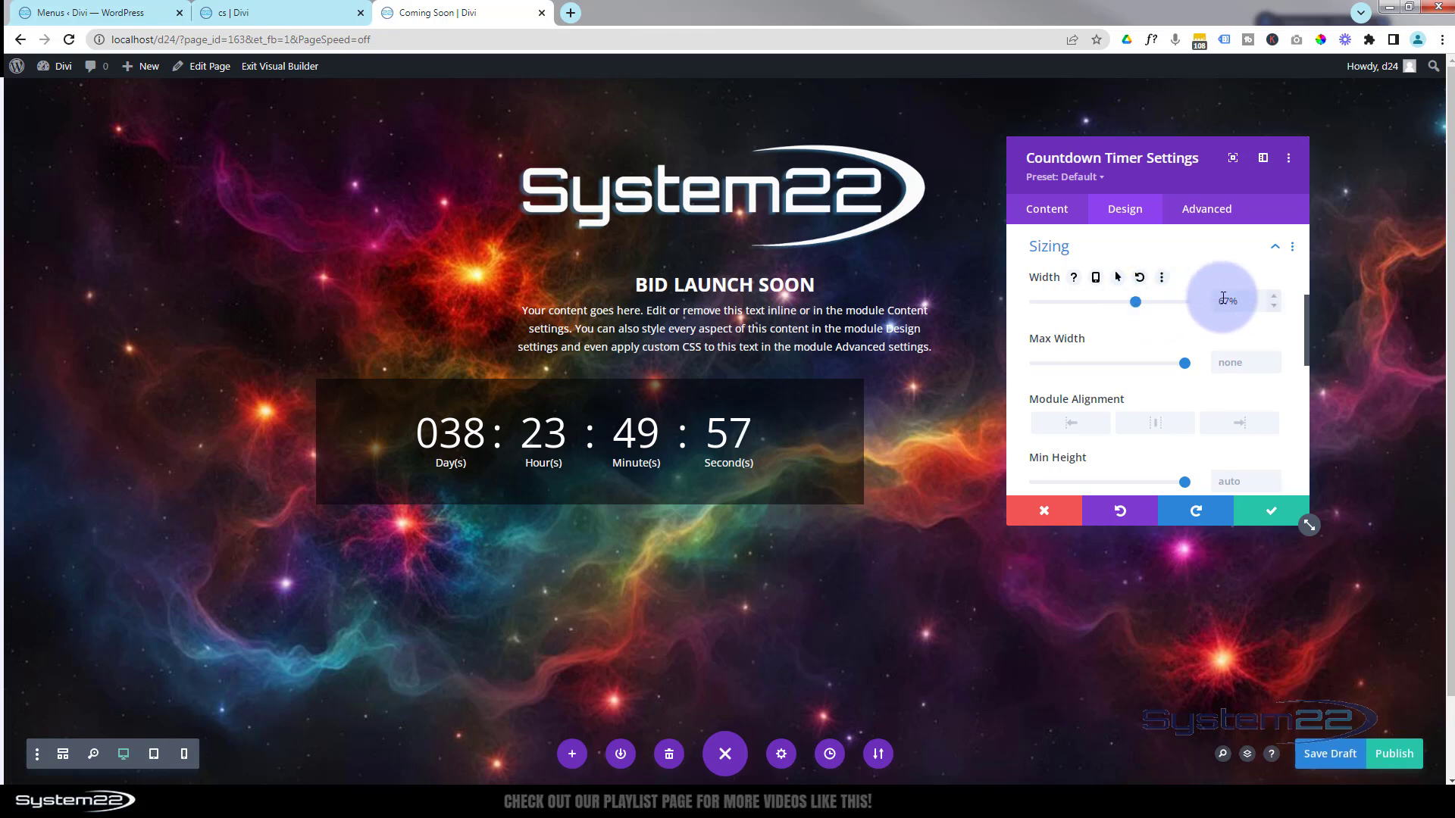
pyautogui.click(1274, 296)
pyautogui.click(1274, 295)
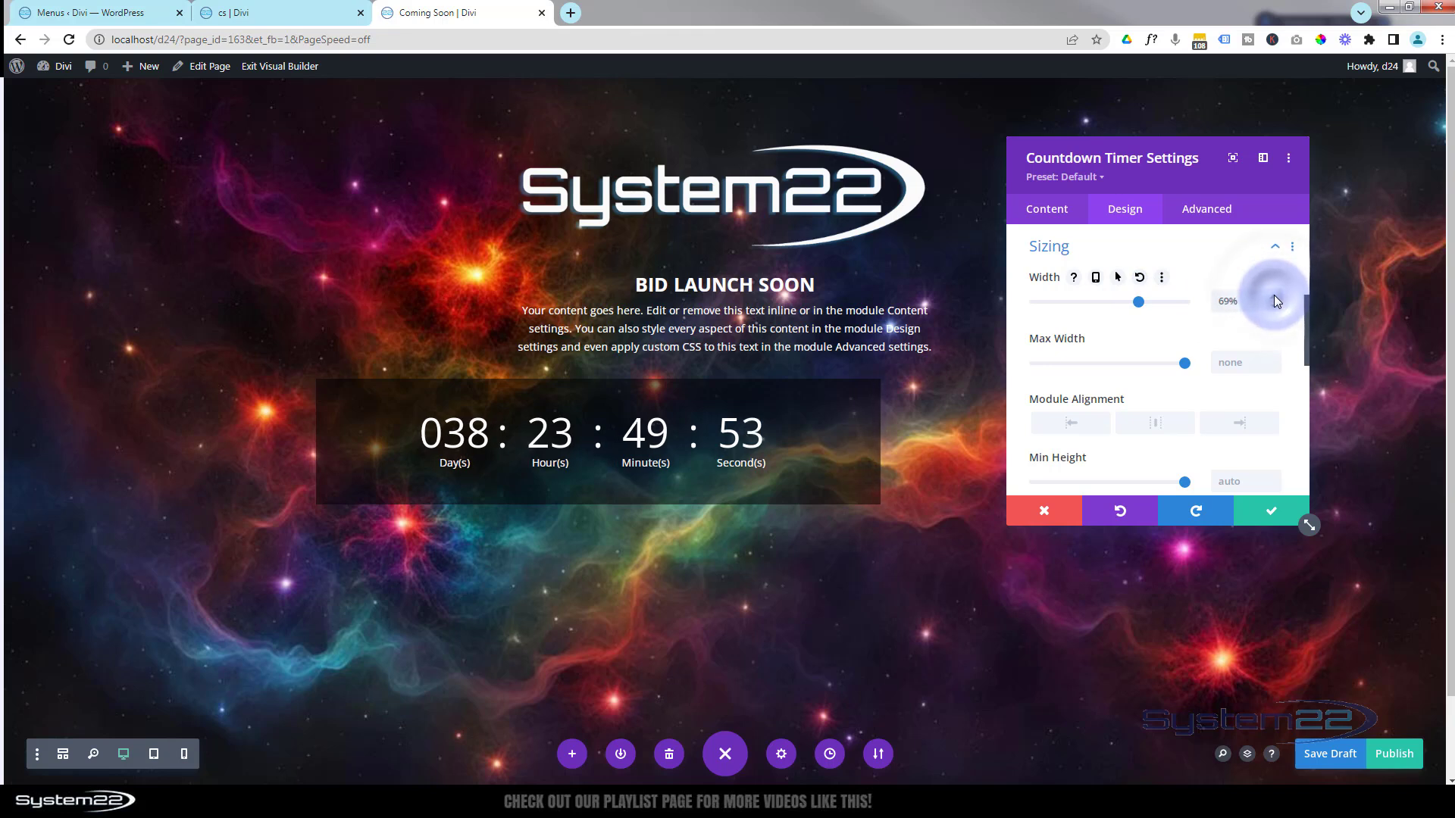
pyautogui.click(1275, 295)
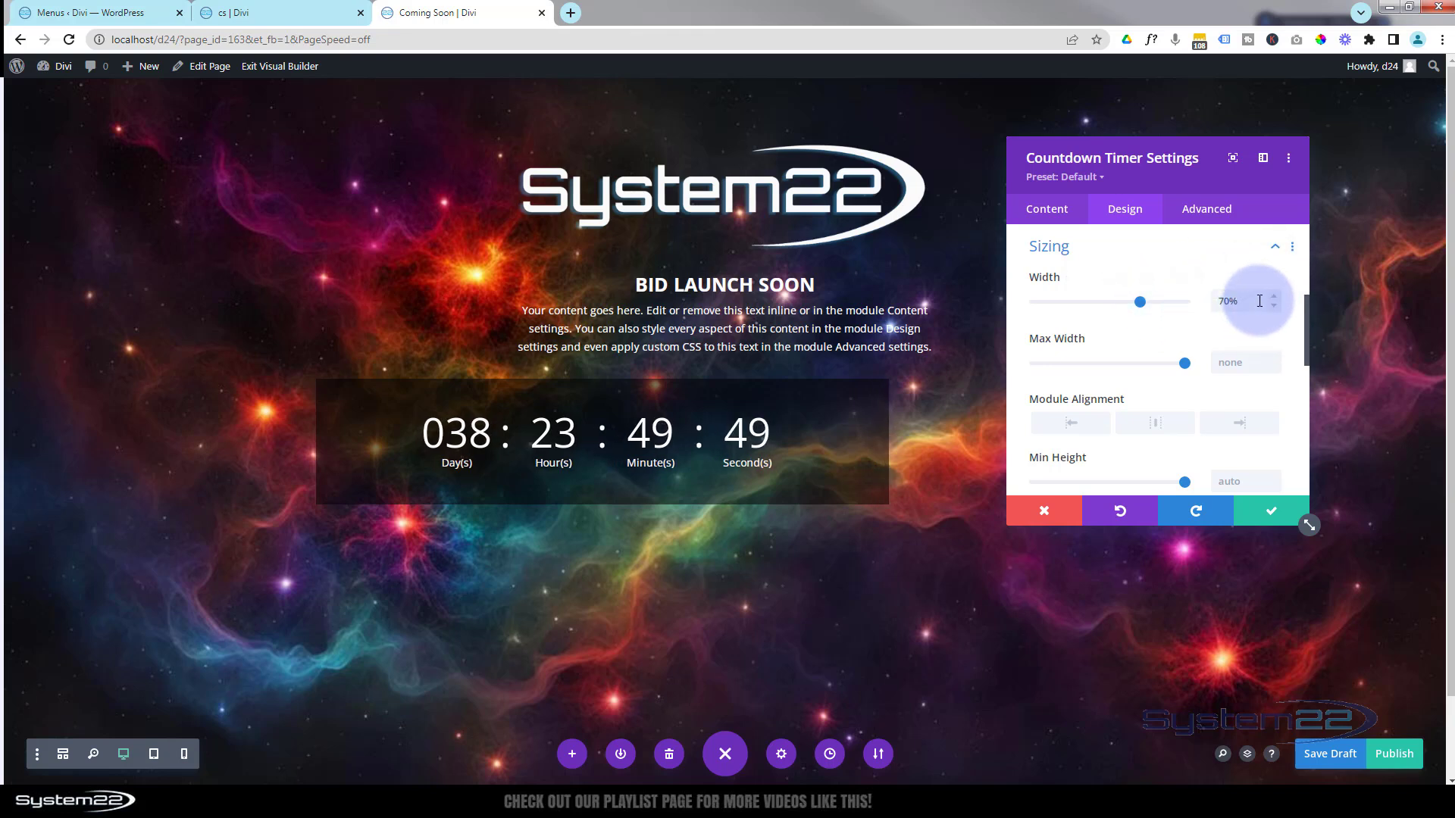
pyautogui.click(1165, 429)
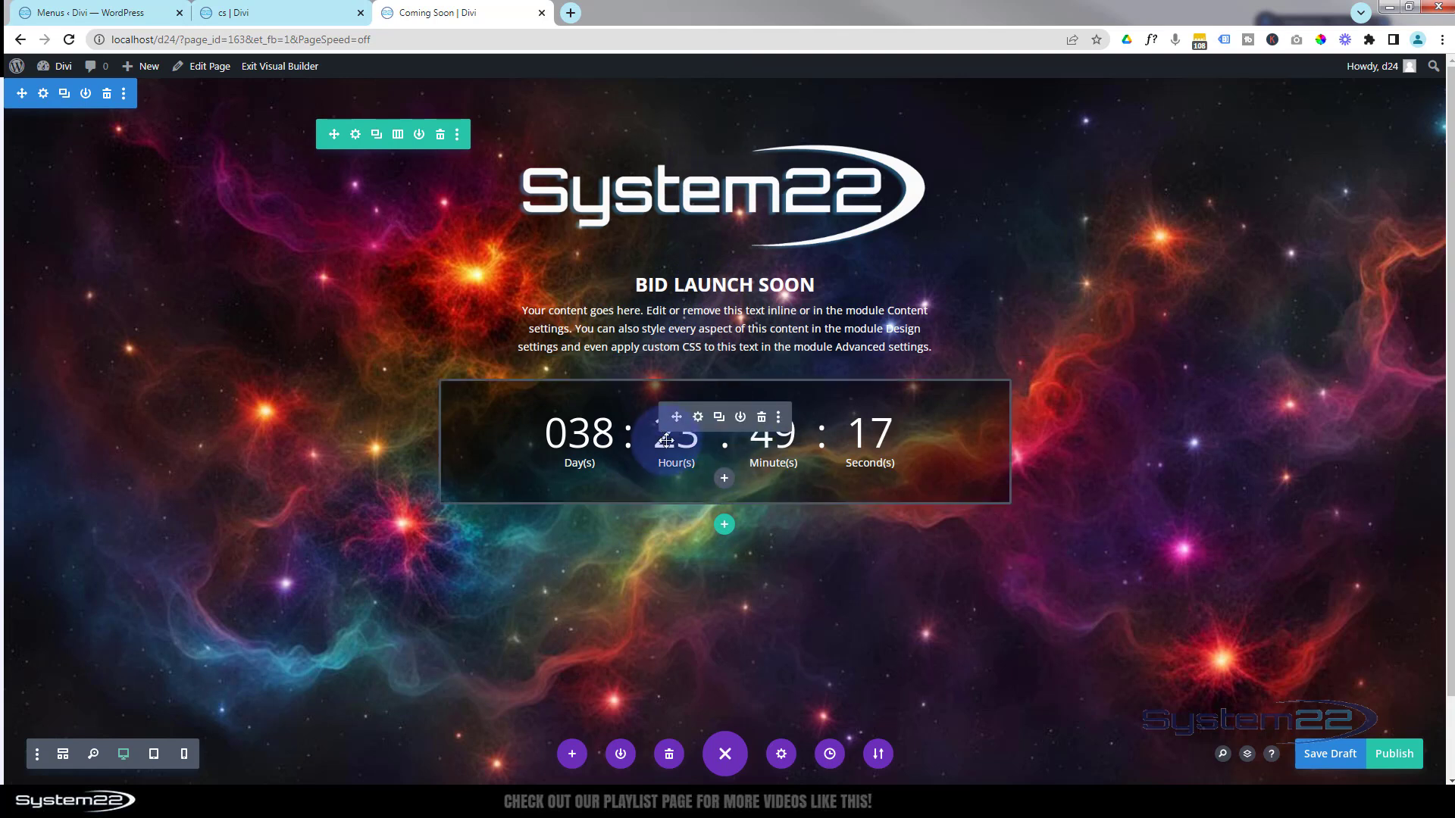
# Step: Set the top padding of the section holding the logo and timer to 10%
pyautogui.click(43, 94)
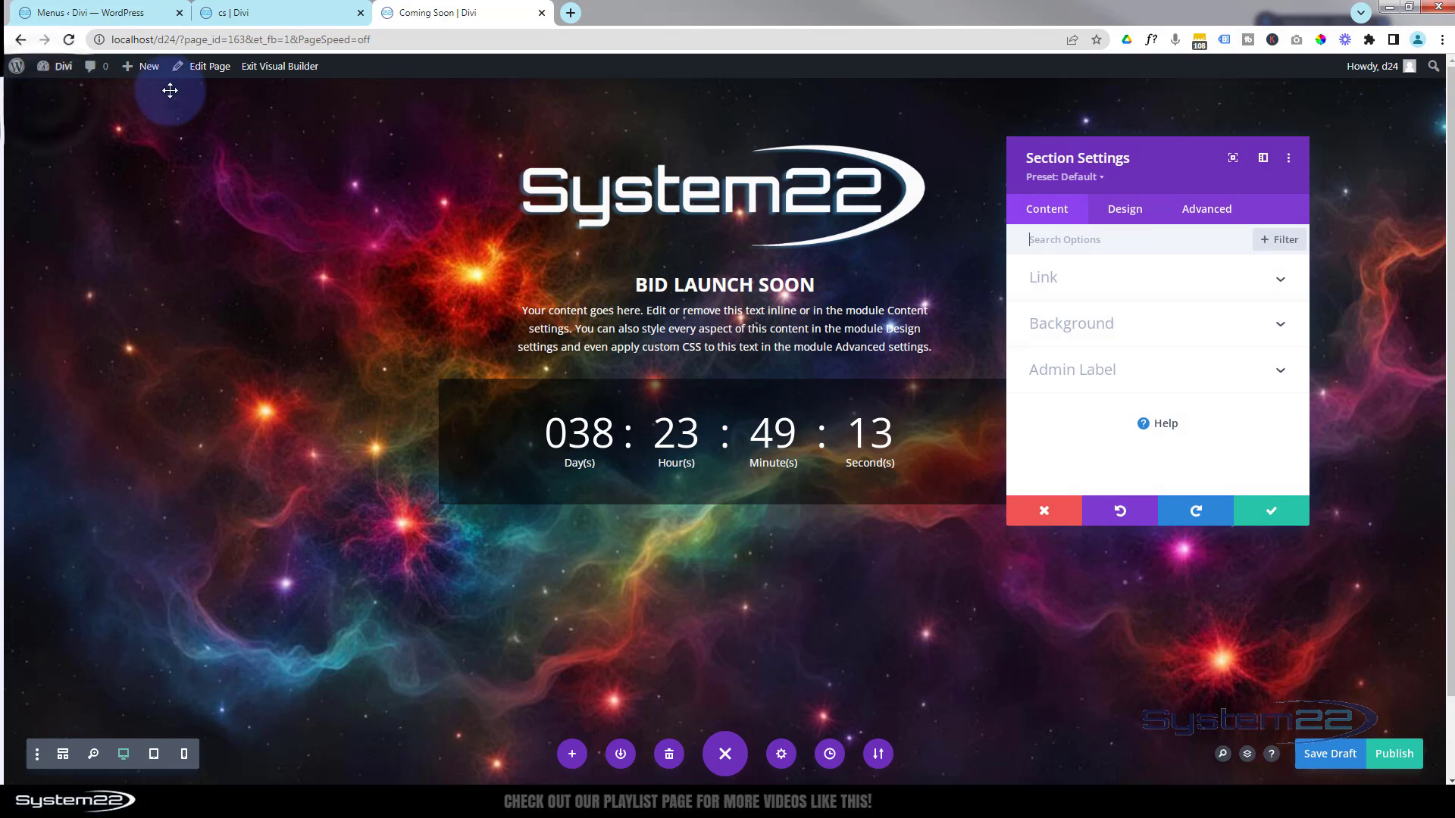
pyautogui.click(1126, 212)
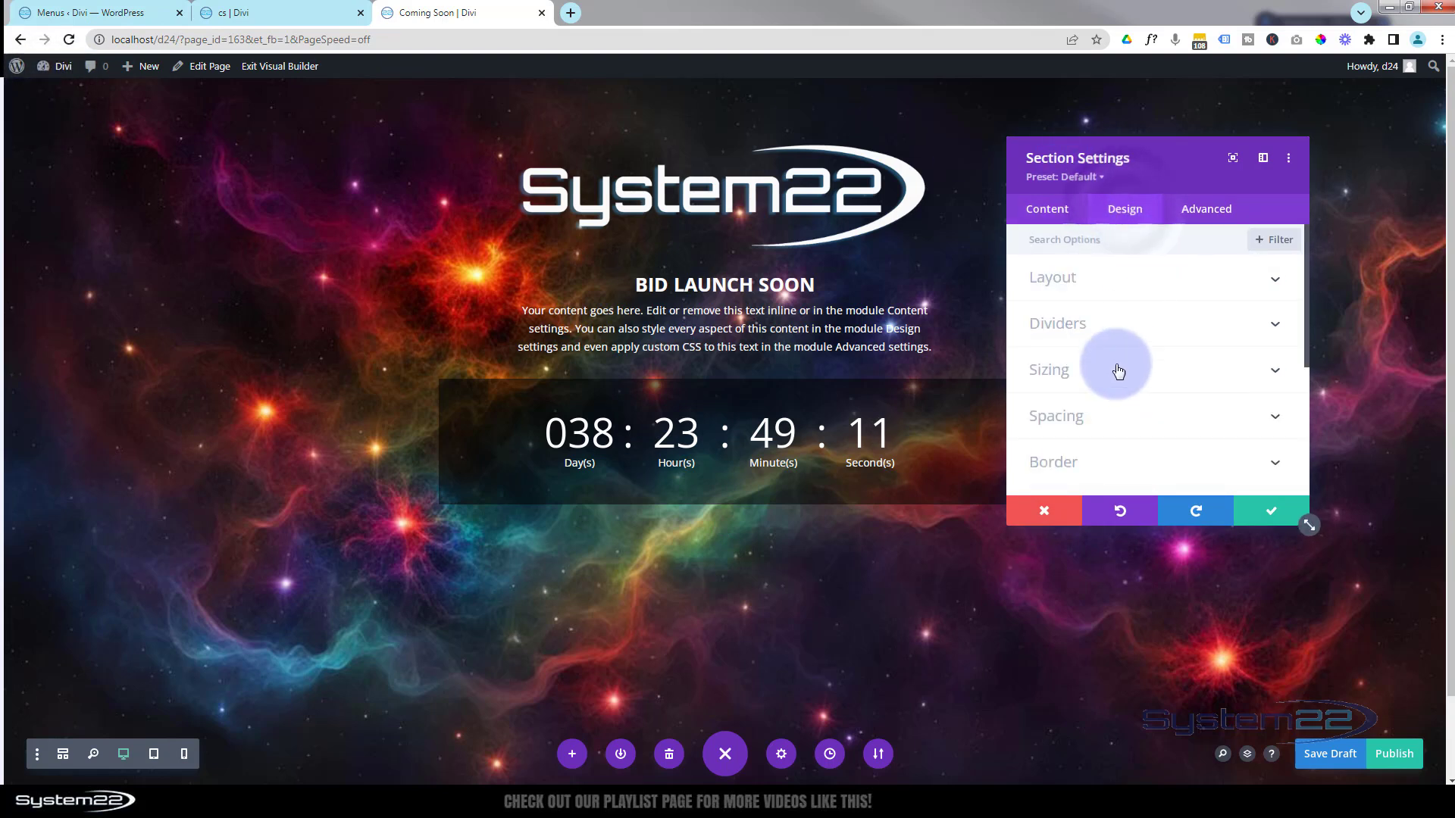
pyautogui.click(1112, 423)
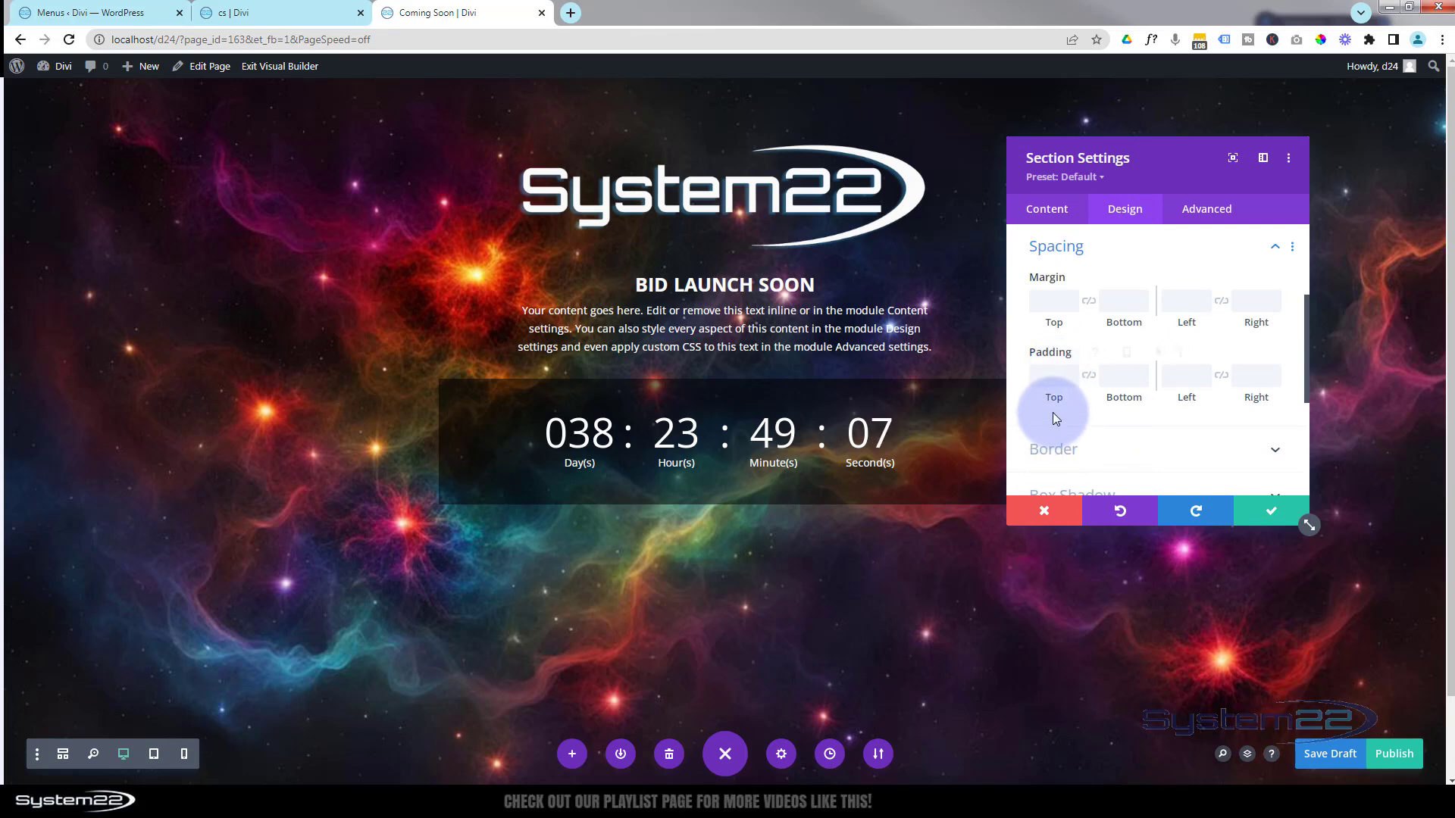
pyautogui.click(1055, 370)
pyautogui.click(1089, 248)
pyautogui.write('10%')
pyautogui.click(1089, 248)
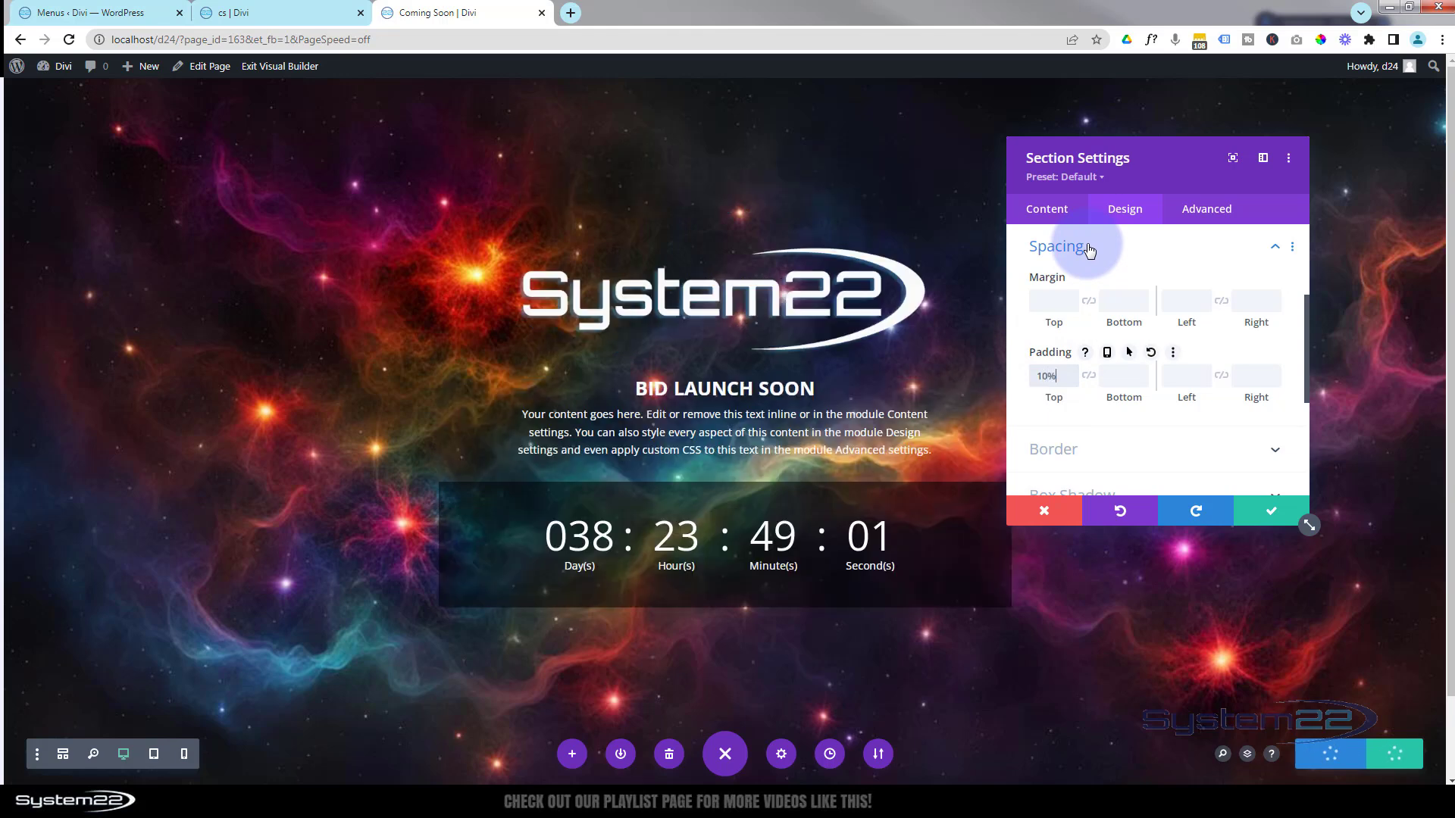
# Step: Reduce the section's top padding to 8%
pyautogui.click(1068, 381)
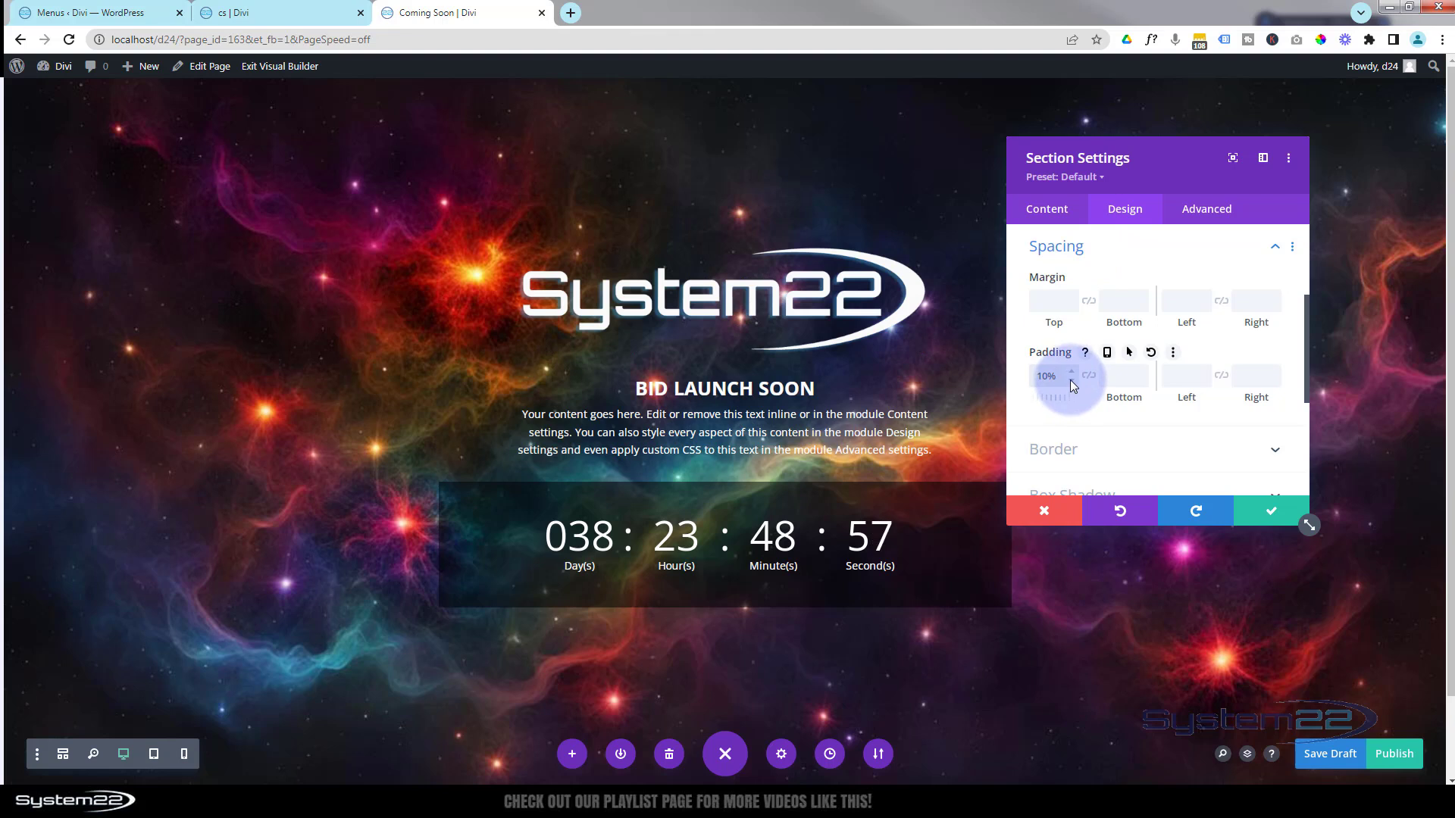
pyautogui.click(1070, 379)
pyautogui.click(1069, 380)
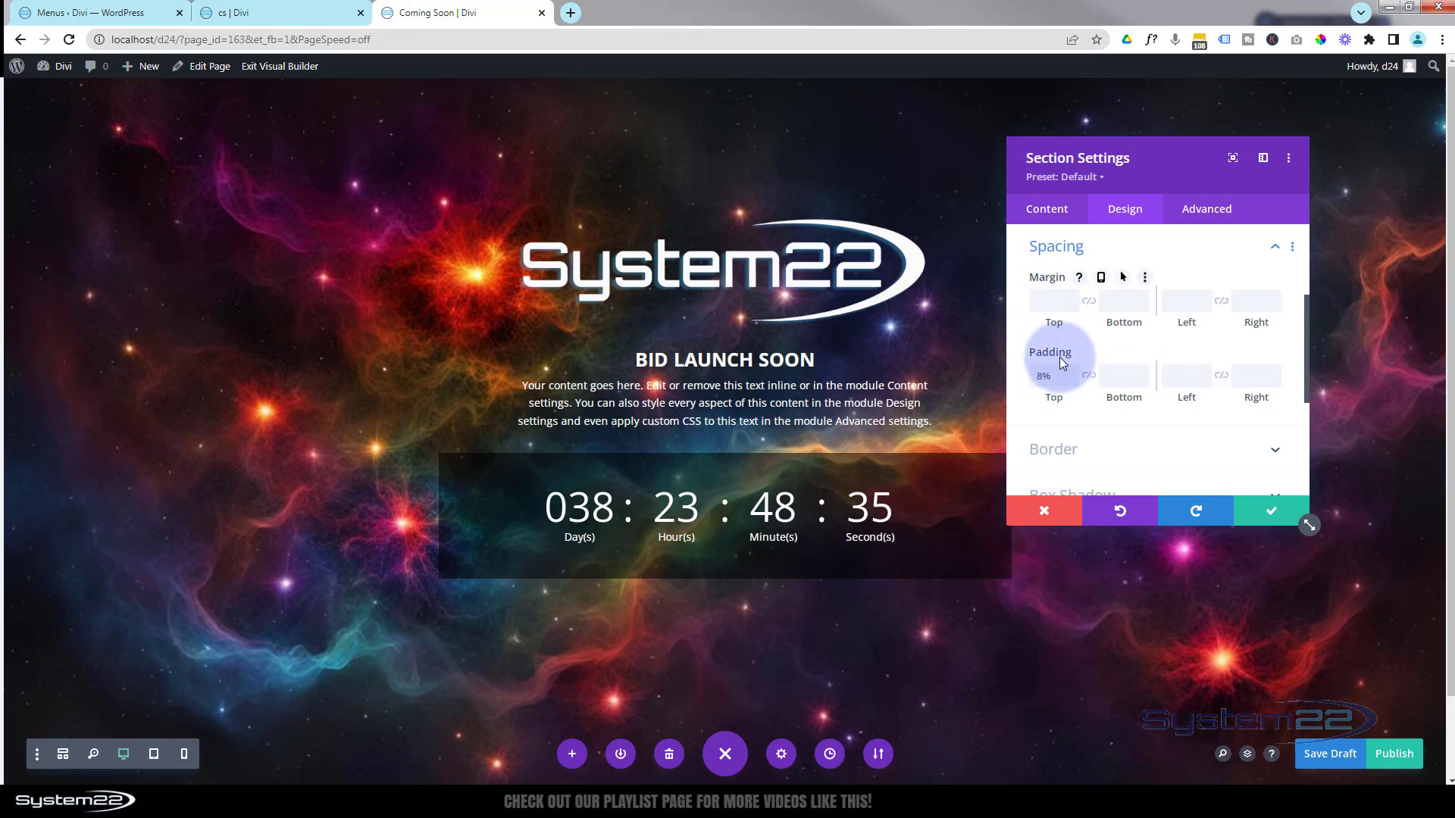
# Step: Enable responsive padding for the section and set its tablet top padding to 15%
pyautogui.click(1119, 352)
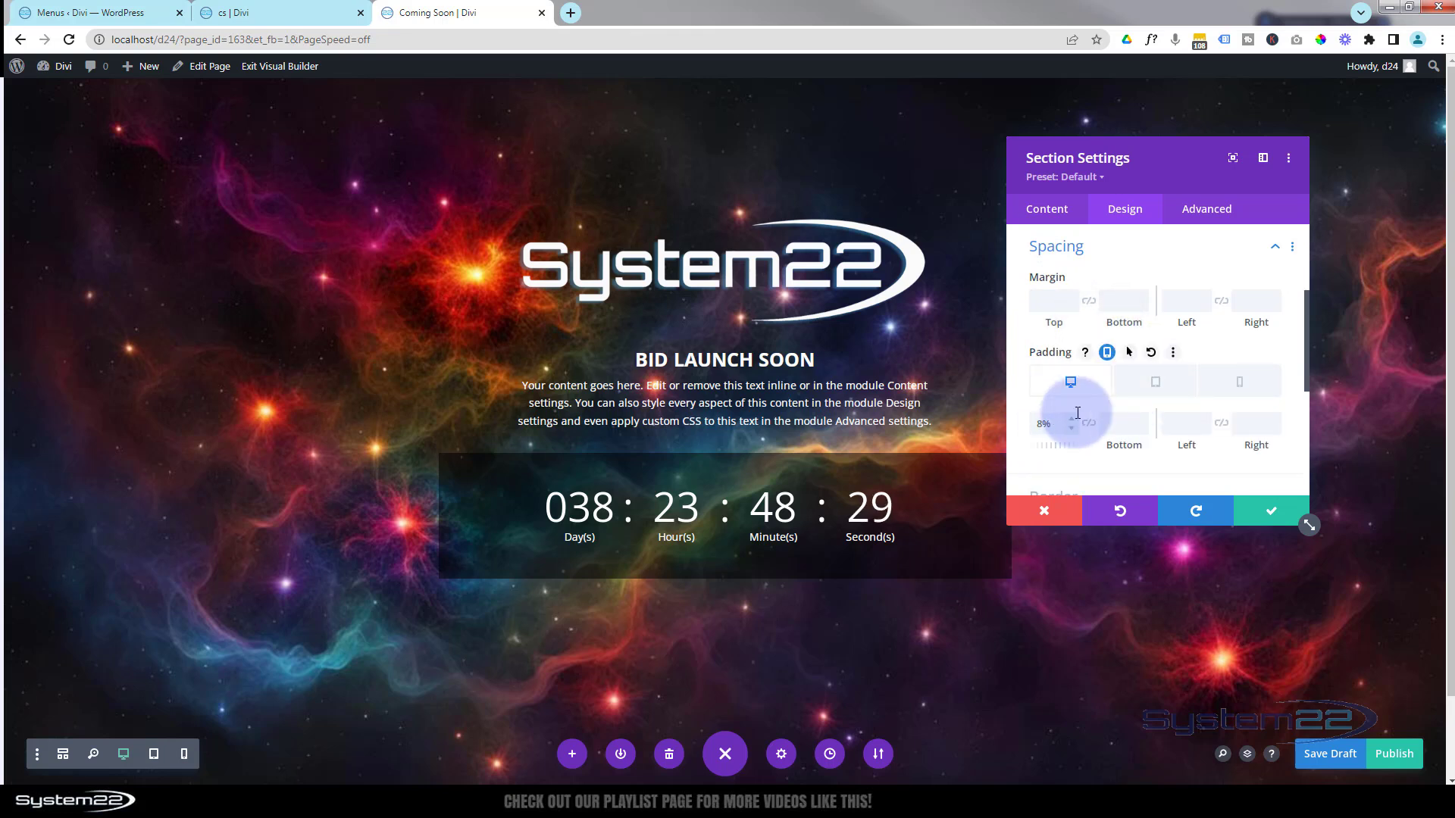
pyautogui.click(1166, 386)
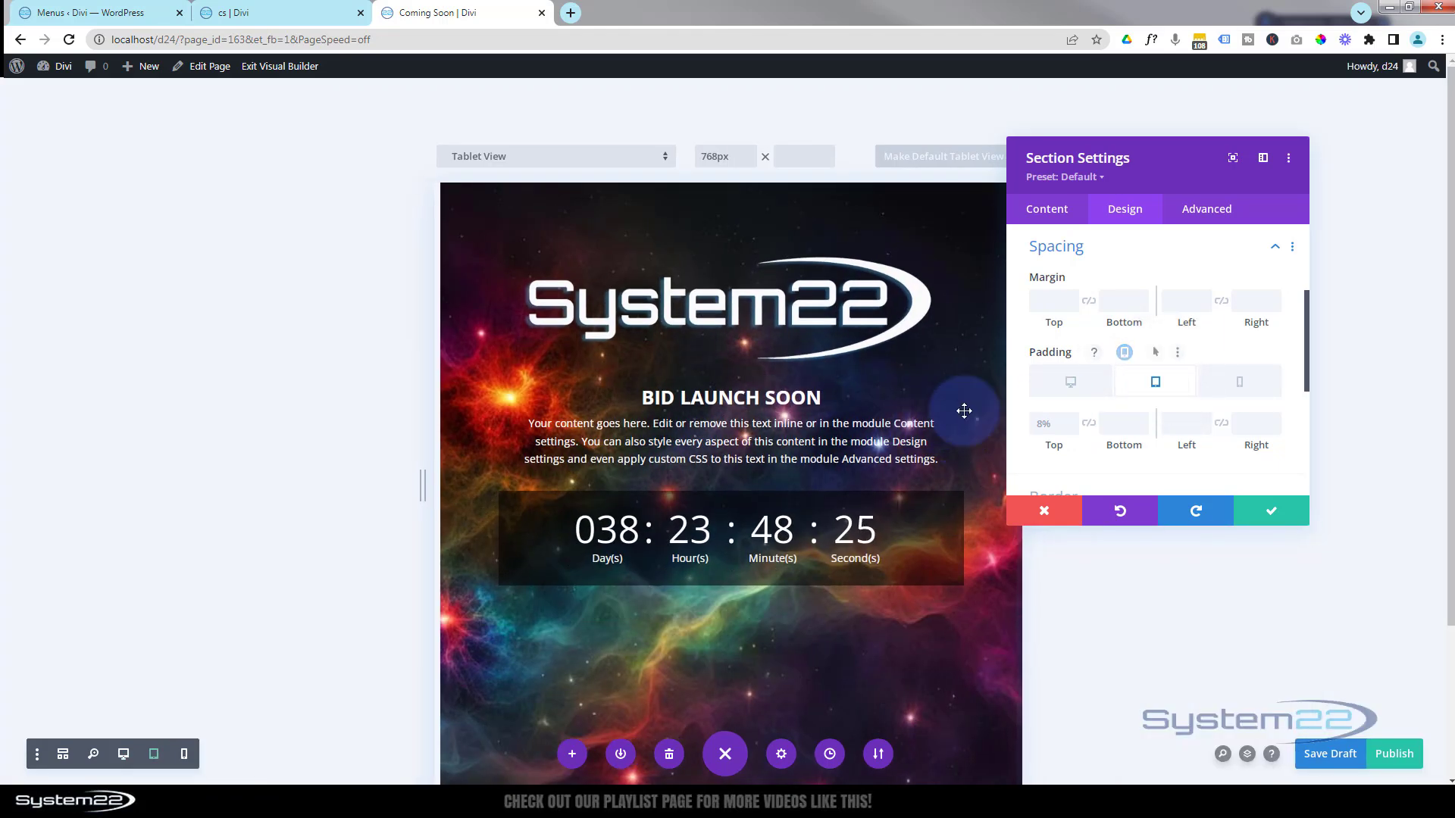
pyautogui.click(1072, 419)
pyautogui.click(1072, 420)
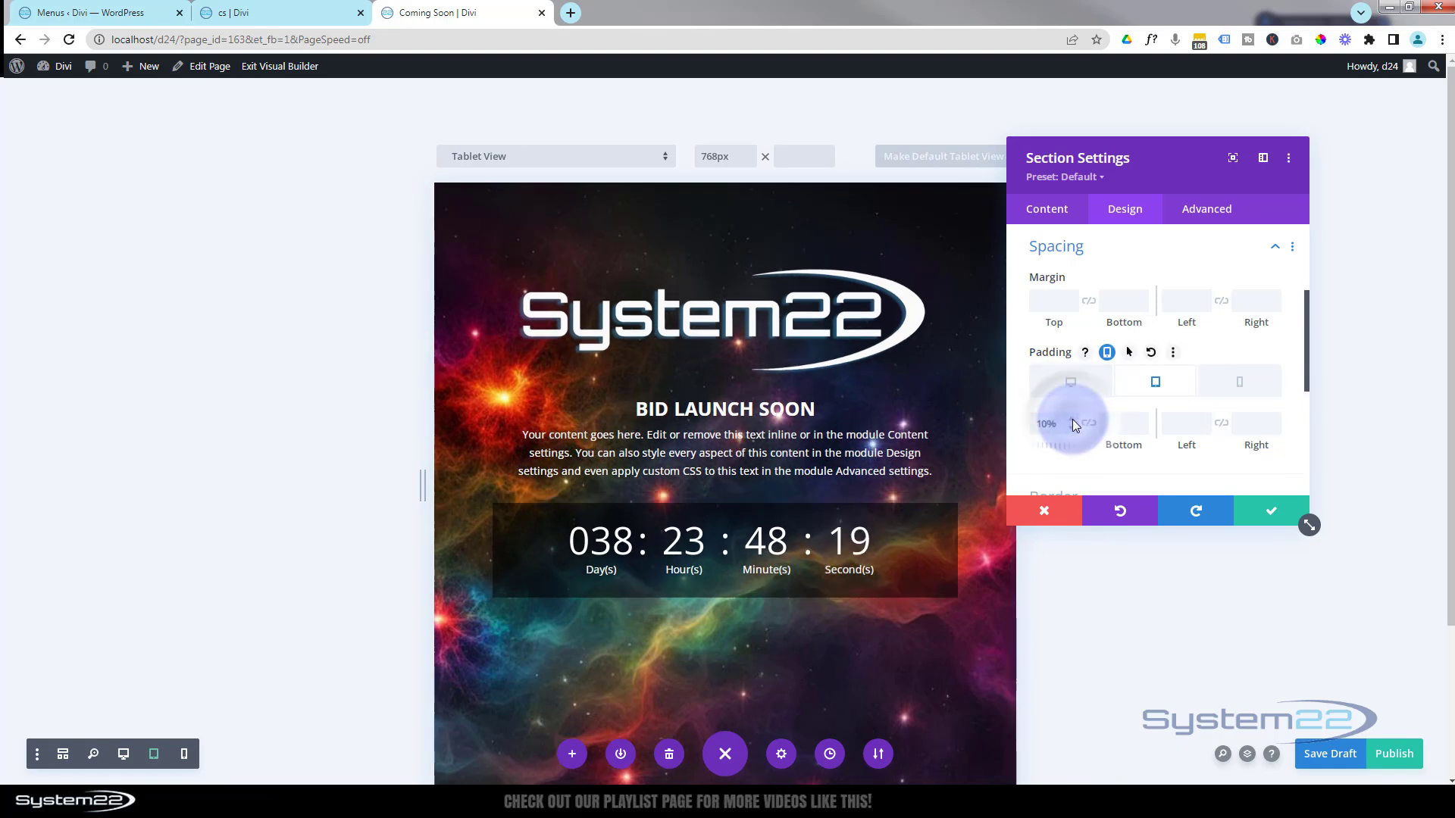
pyautogui.click(1072, 421)
pyautogui.click(1072, 421)
pyautogui.click(1072, 421)
pyautogui.click(1072, 421)
pyautogui.click(1072, 422)
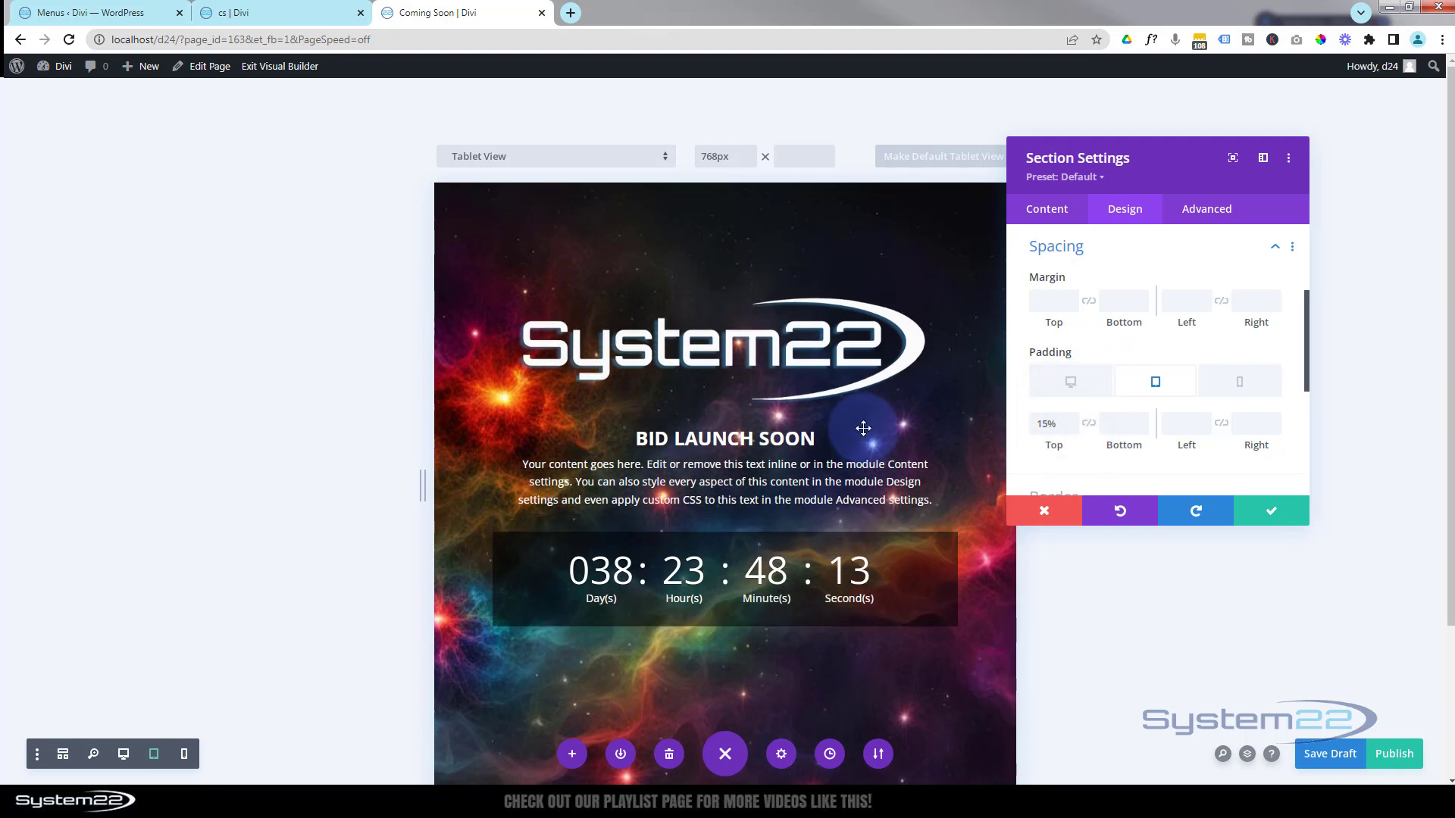
# Step: Set the section's phone top padding to 20%
pyautogui.click(1237, 391)
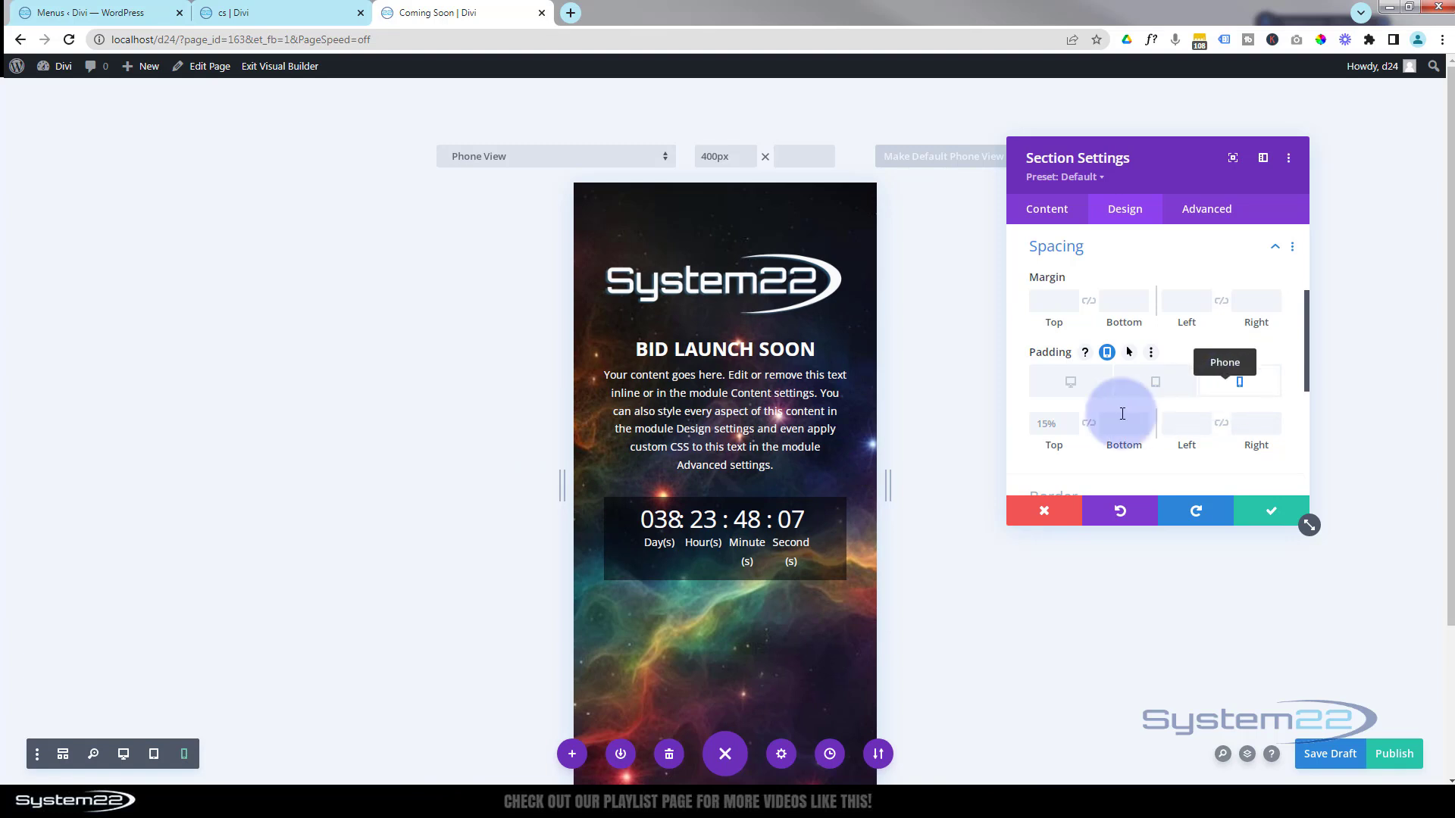
pyautogui.moveTo(1037, 424); pyautogui.dragTo(1058, 420)
pyautogui.write('20%')
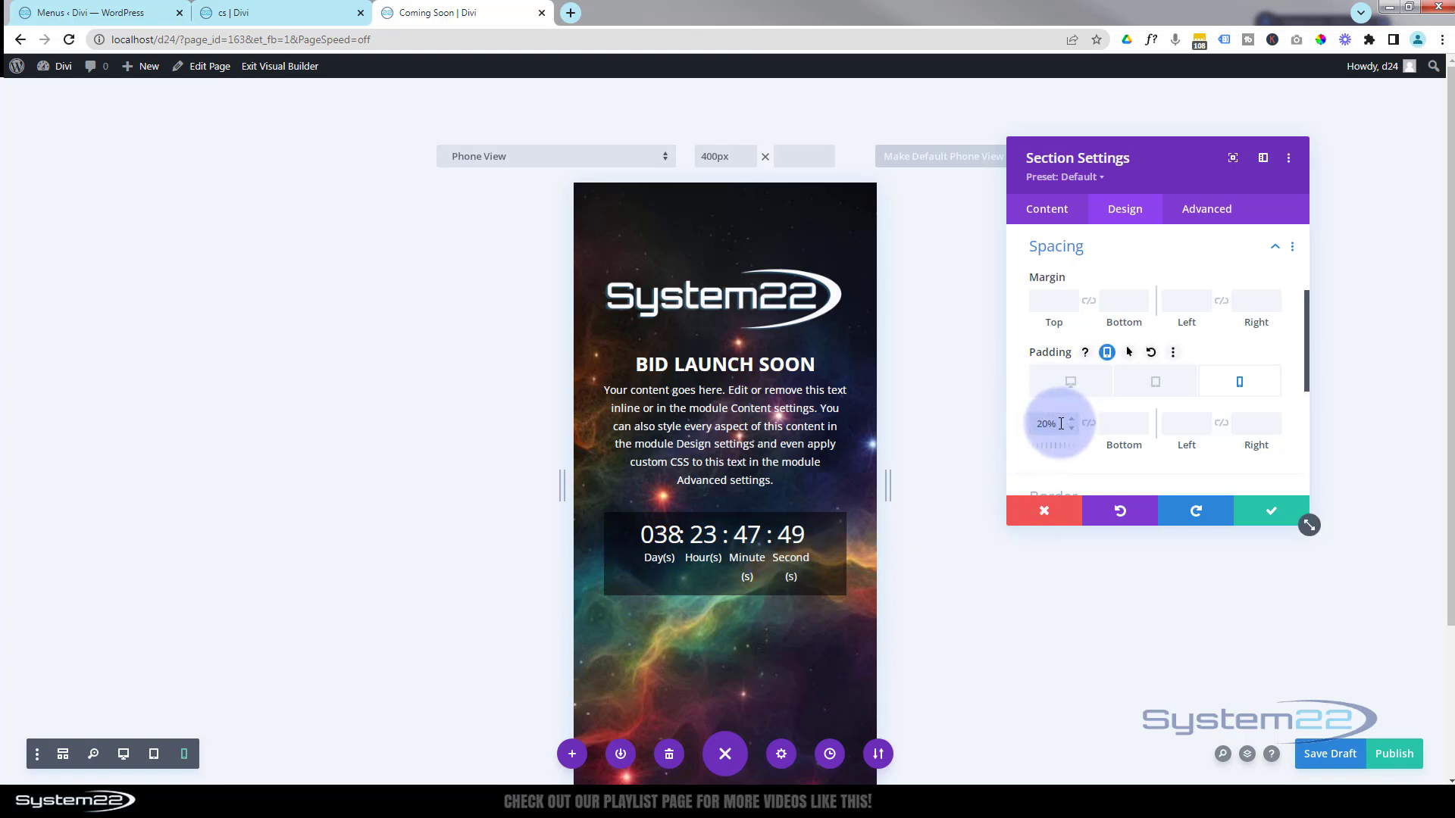
# Step: Clear the section's top padding values for phone, tablet and desktop
pyautogui.moveTo(1061, 424); pyautogui.dragTo(1025, 422)
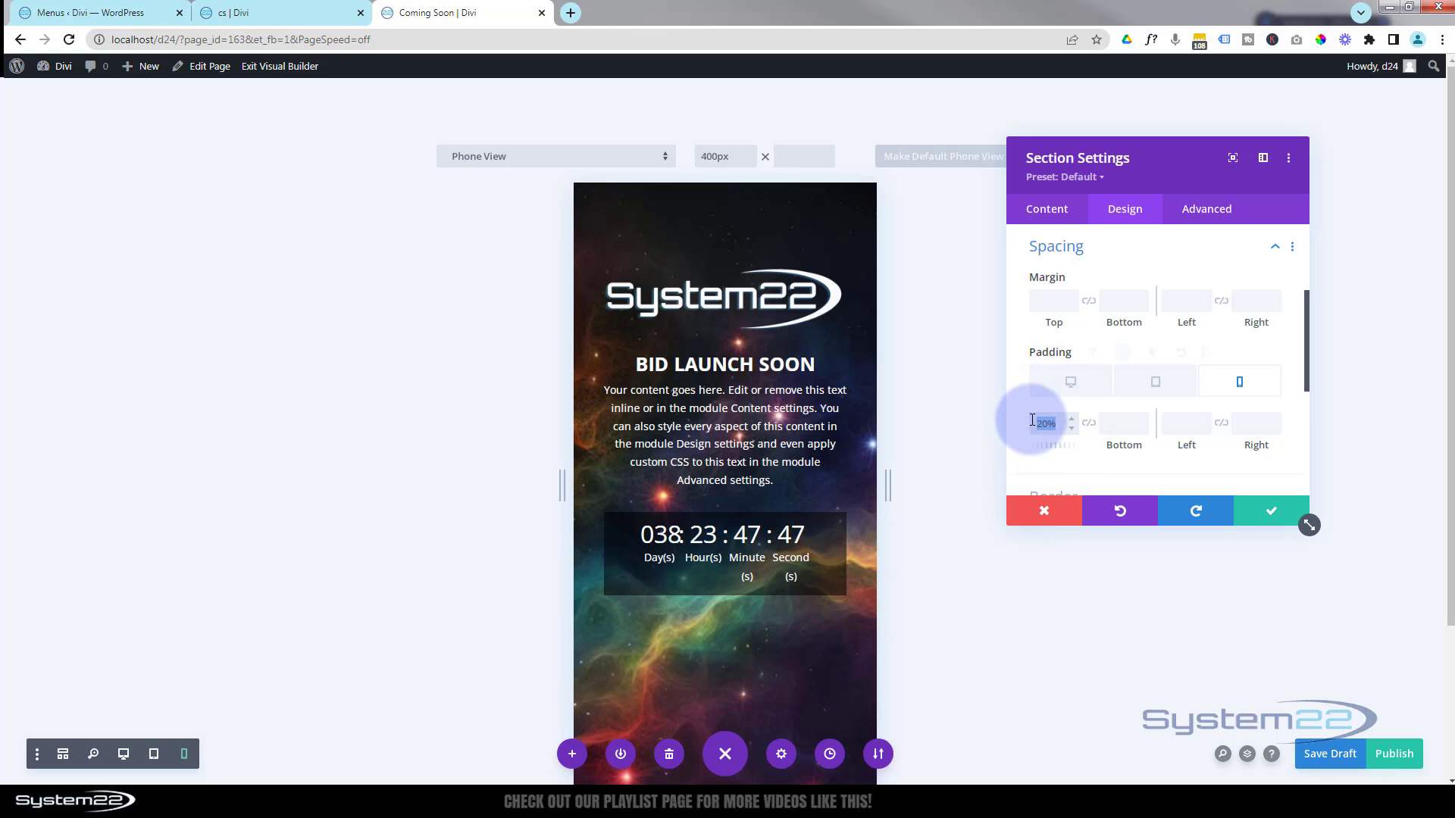
pyautogui.click(1155, 381)
pyautogui.moveTo(1055, 424); pyautogui.dragTo(992, 423)
pyautogui.click(1055, 394)
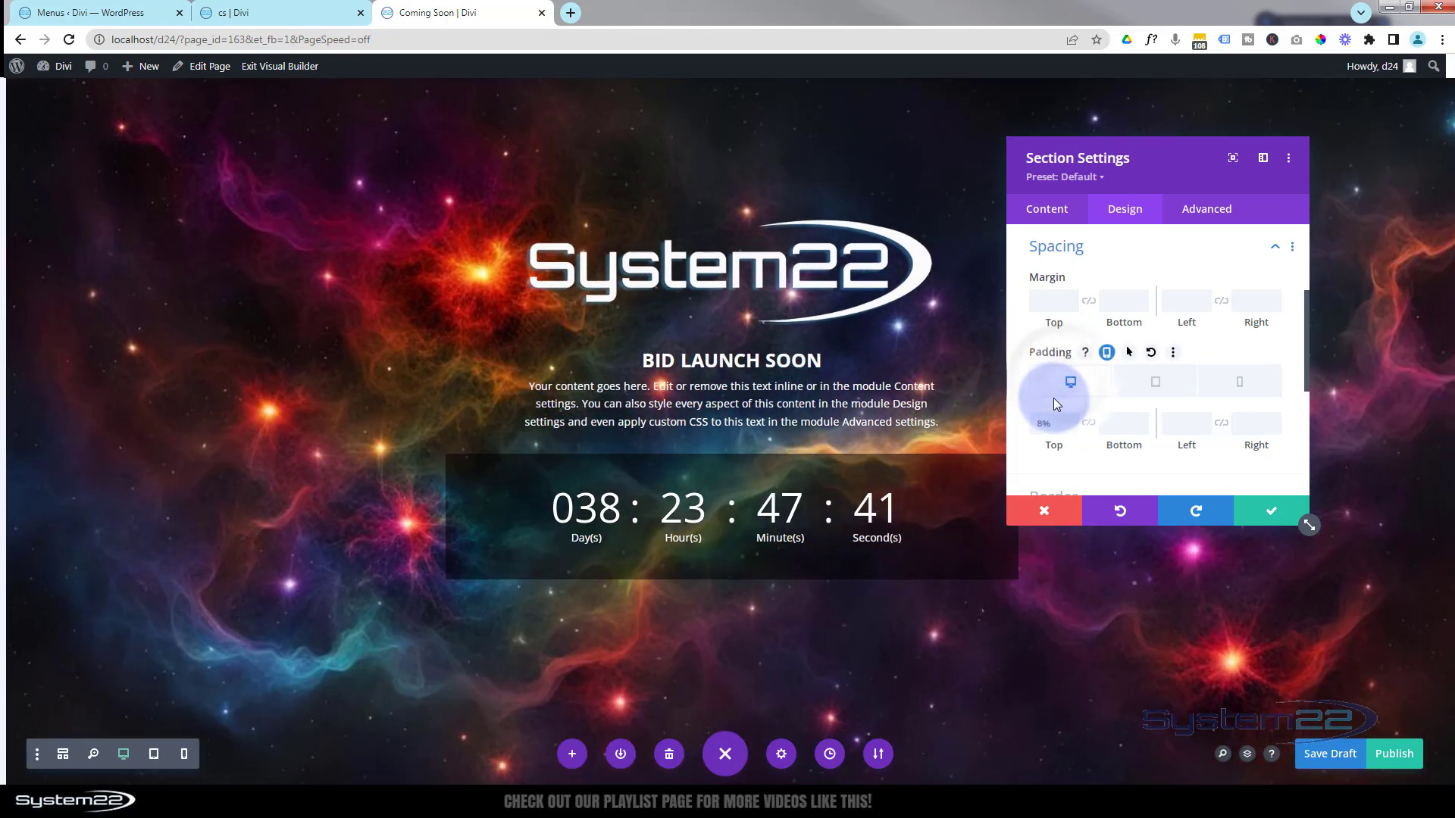
pyautogui.moveTo(1054, 422); pyautogui.dragTo(928, 426)
pyautogui.press('BackSpace')
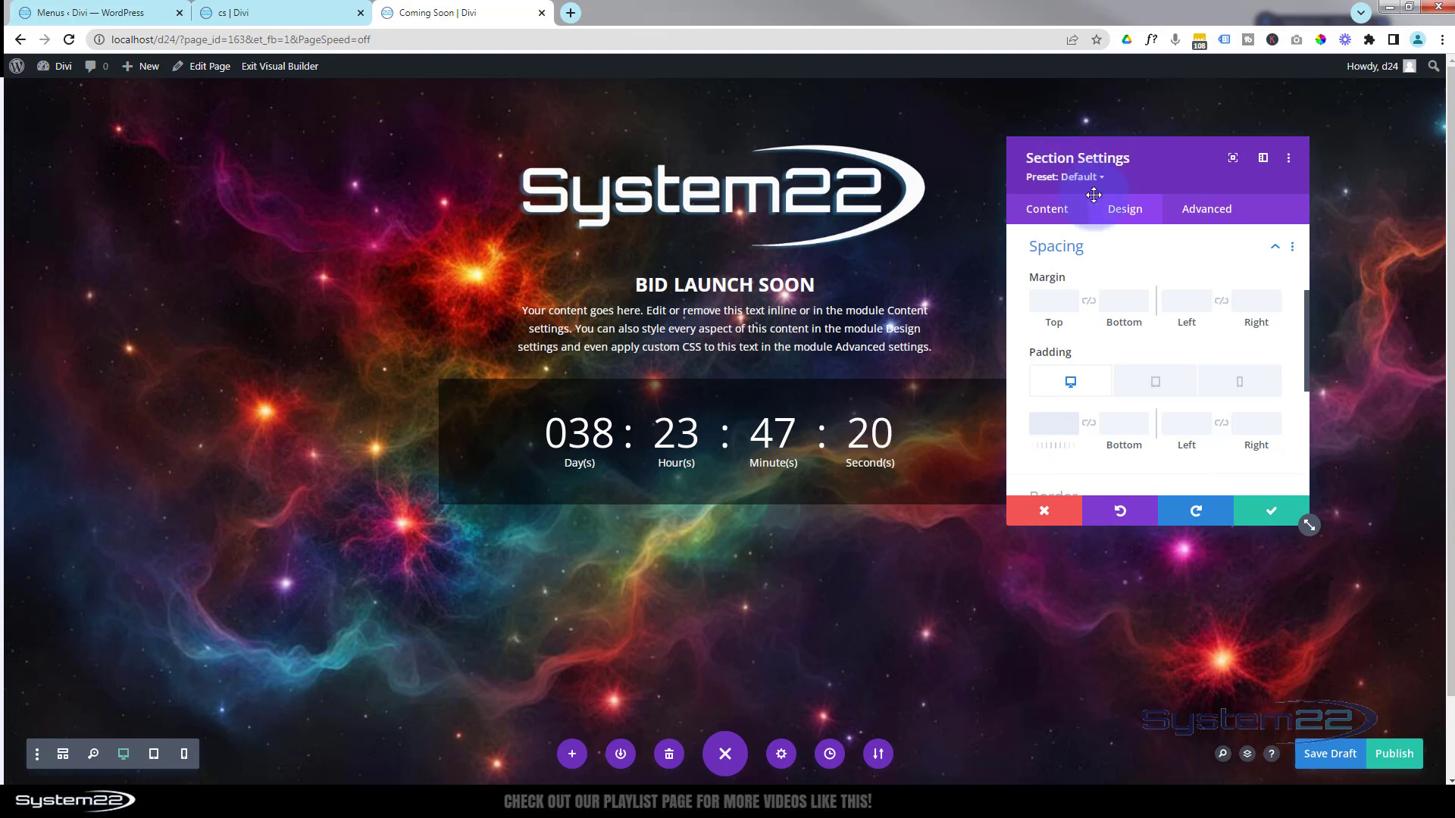
# Step: Add the custom CSS "display:flex;" to the section's Main Element and save the section settings
pyautogui.click(1205, 212)
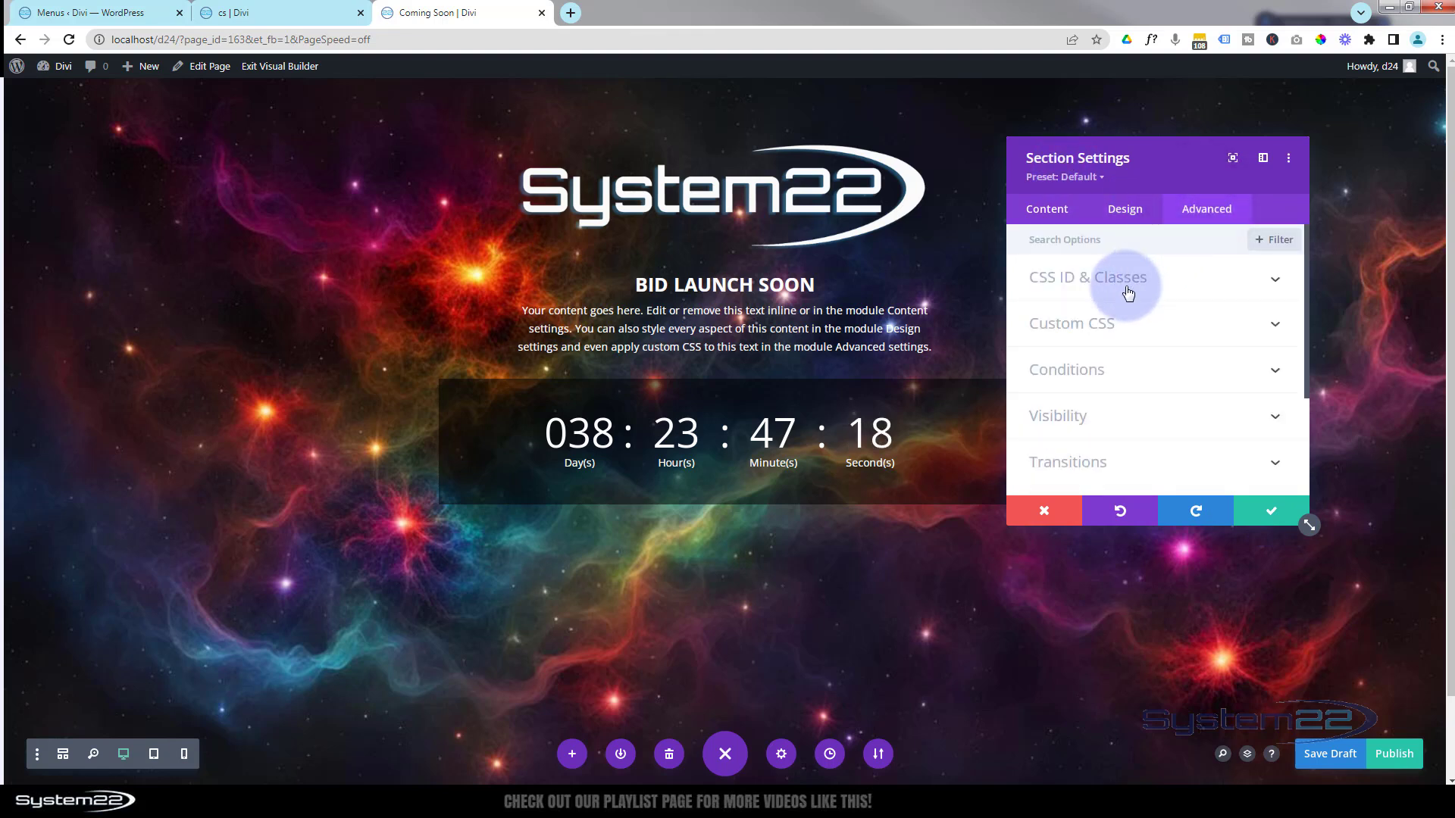
pyautogui.click(1110, 324)
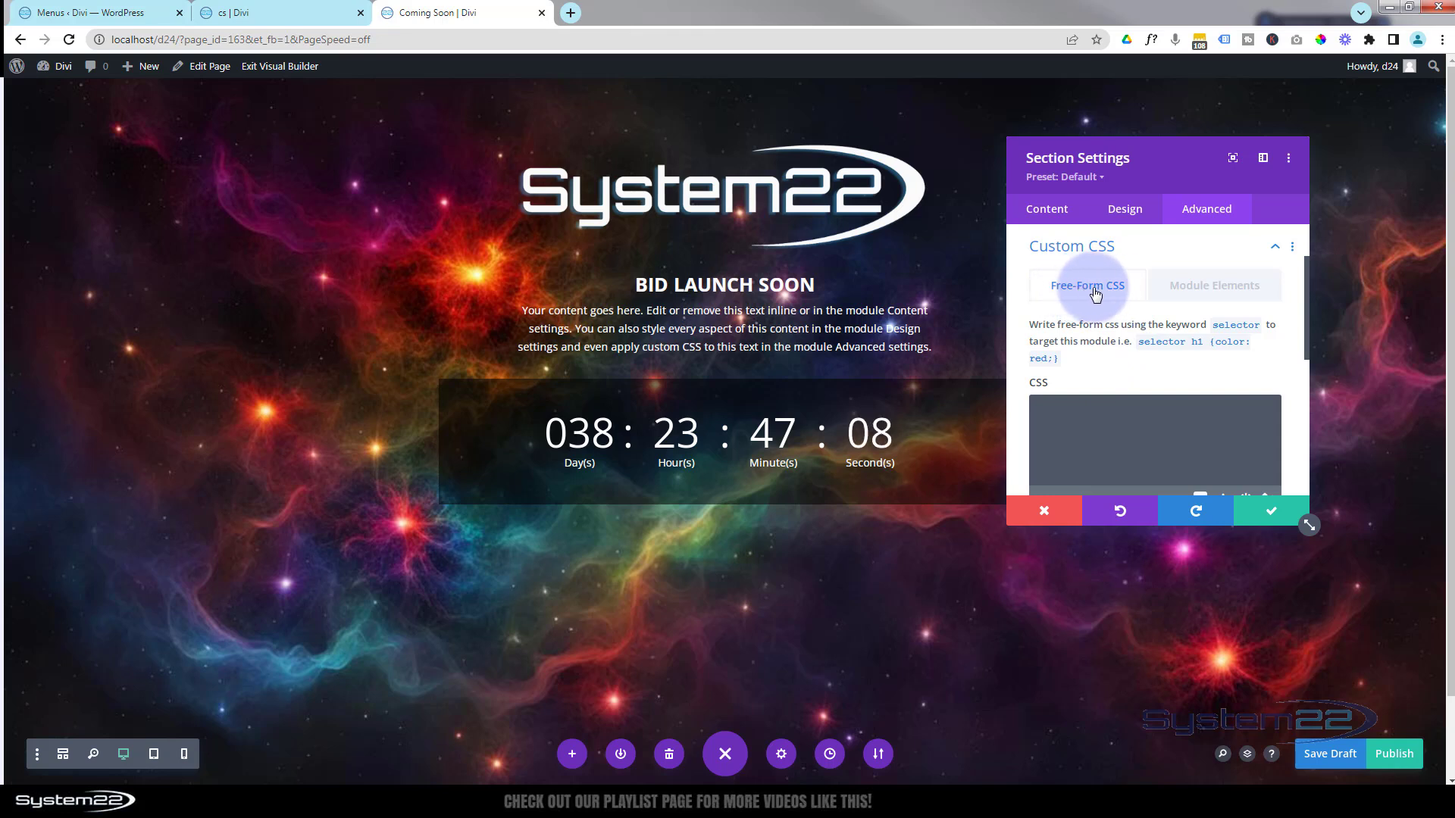
pyautogui.click(1207, 293)
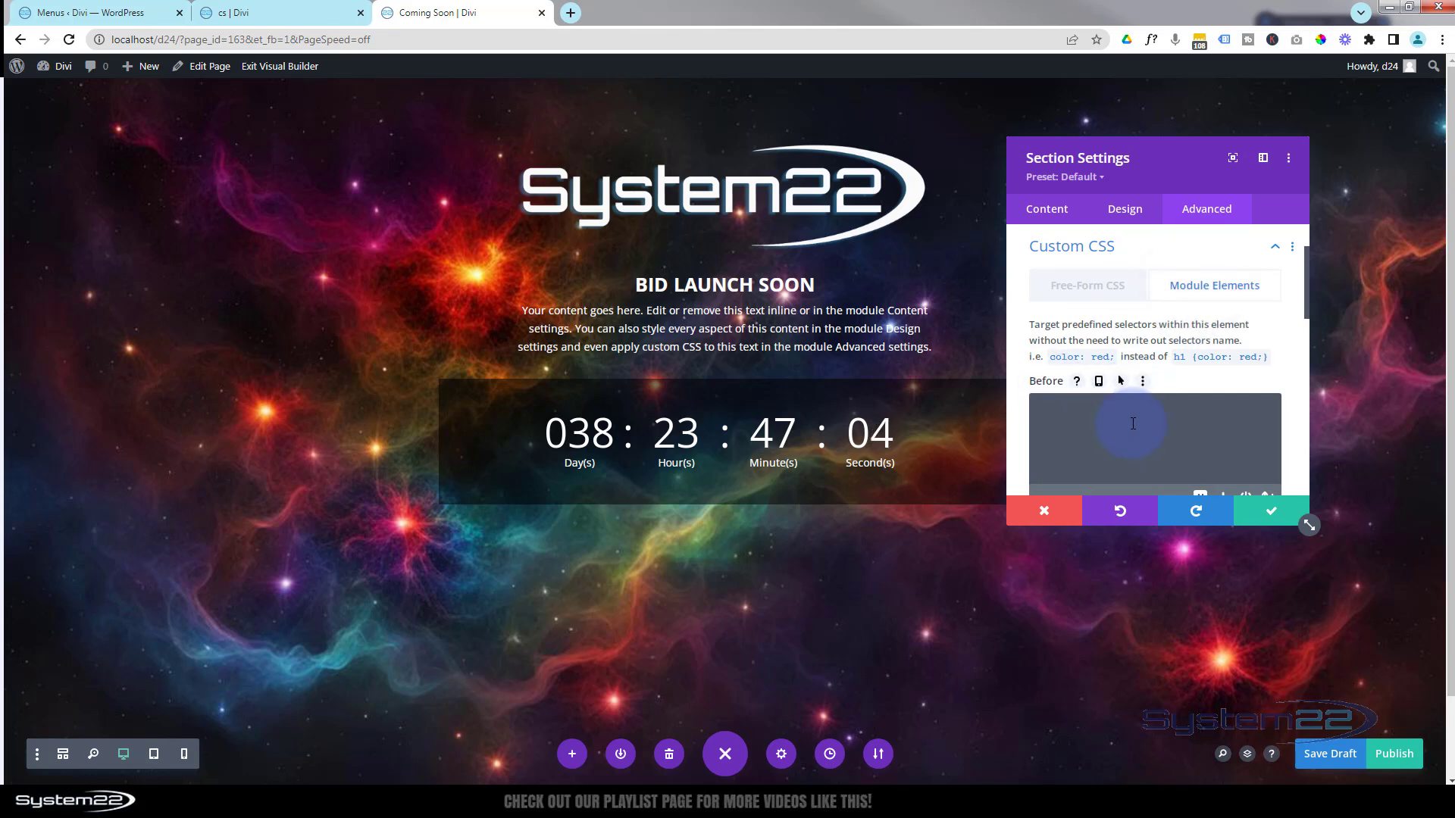
pyautogui.scroll(-2, 1133, 421)
pyautogui.scroll(-1, 1135, 419)
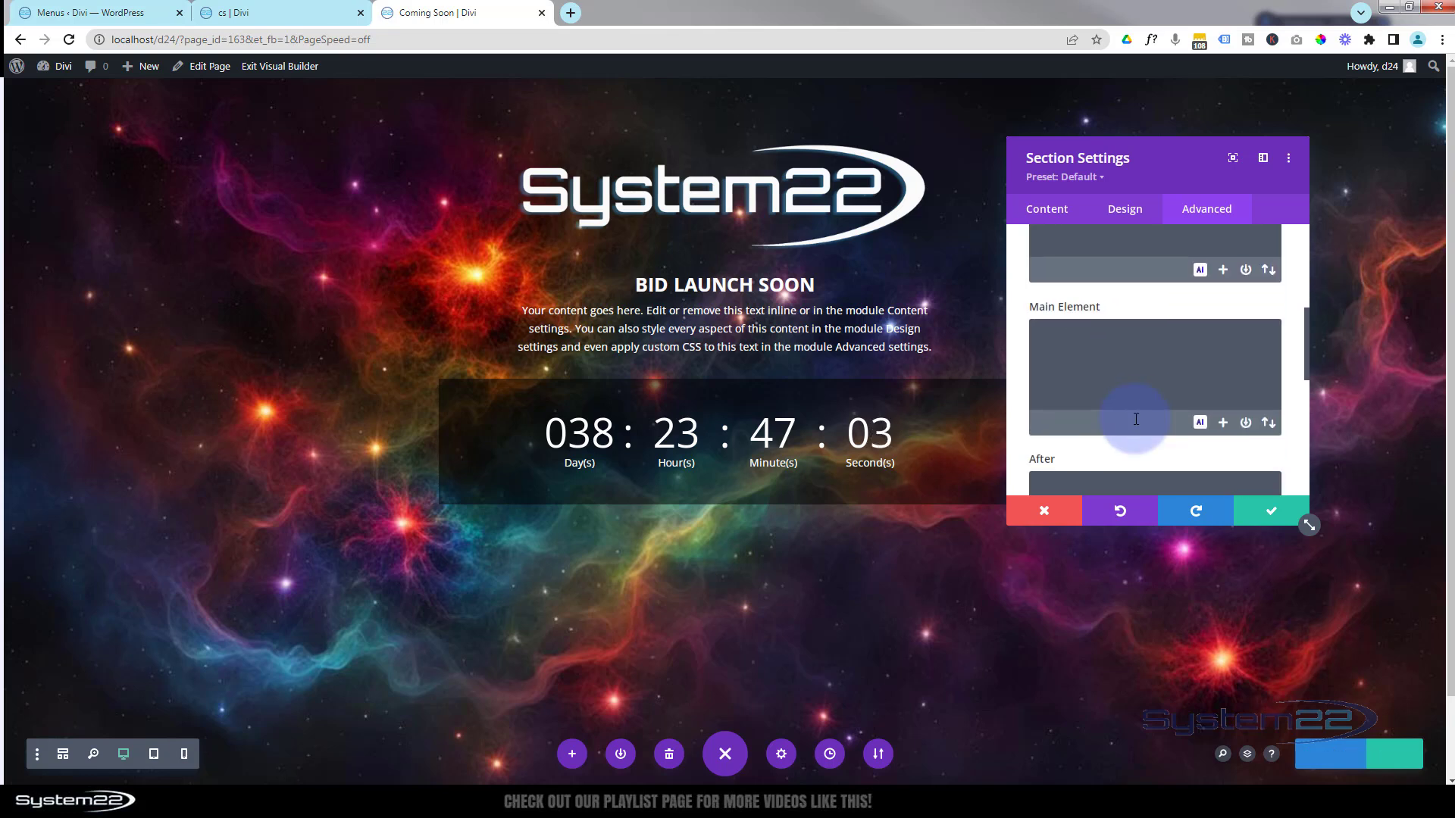
pyautogui.click(1069, 350)
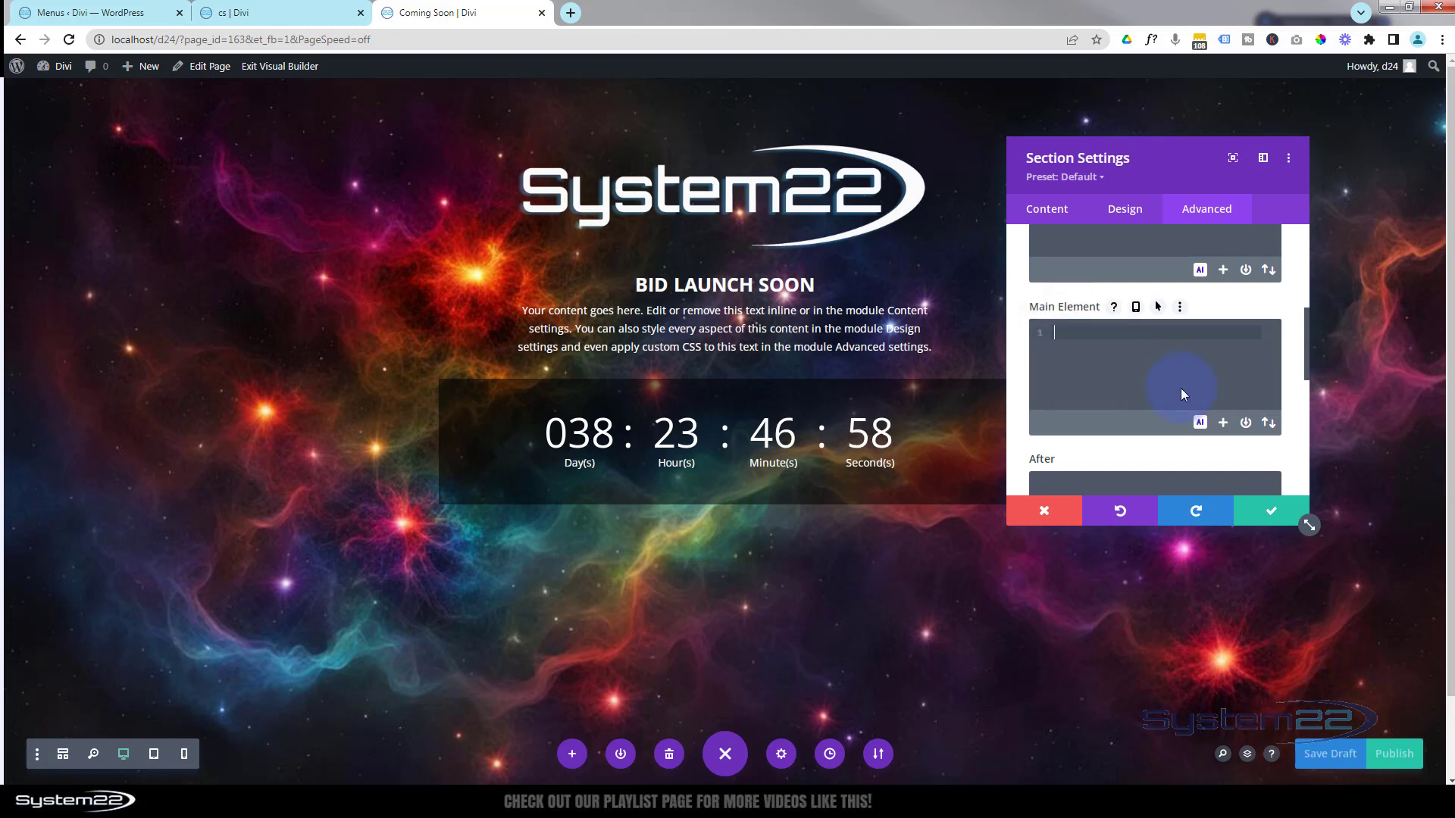
pyautogui.write('display')
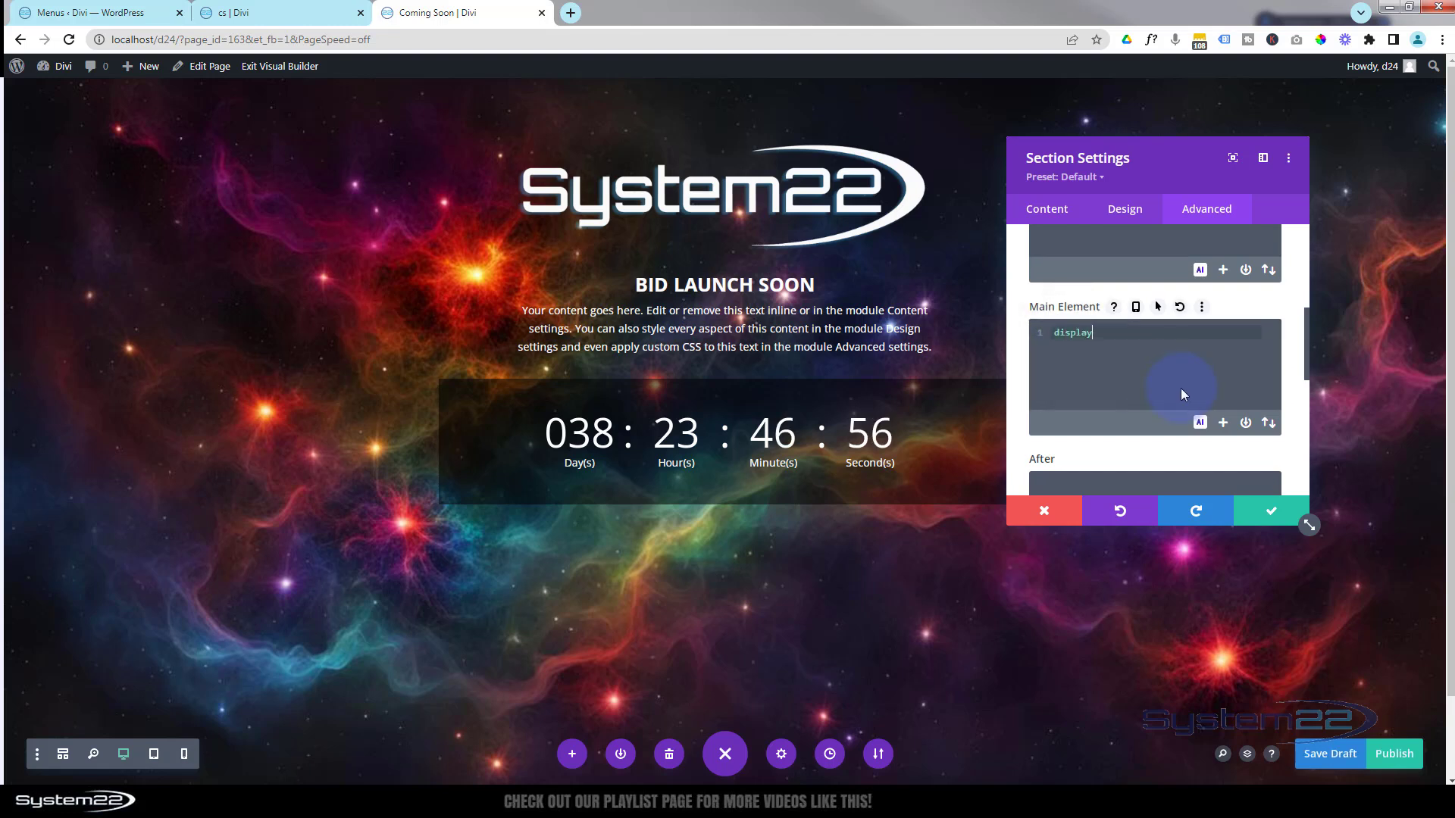
pyautogui.write(':flex')
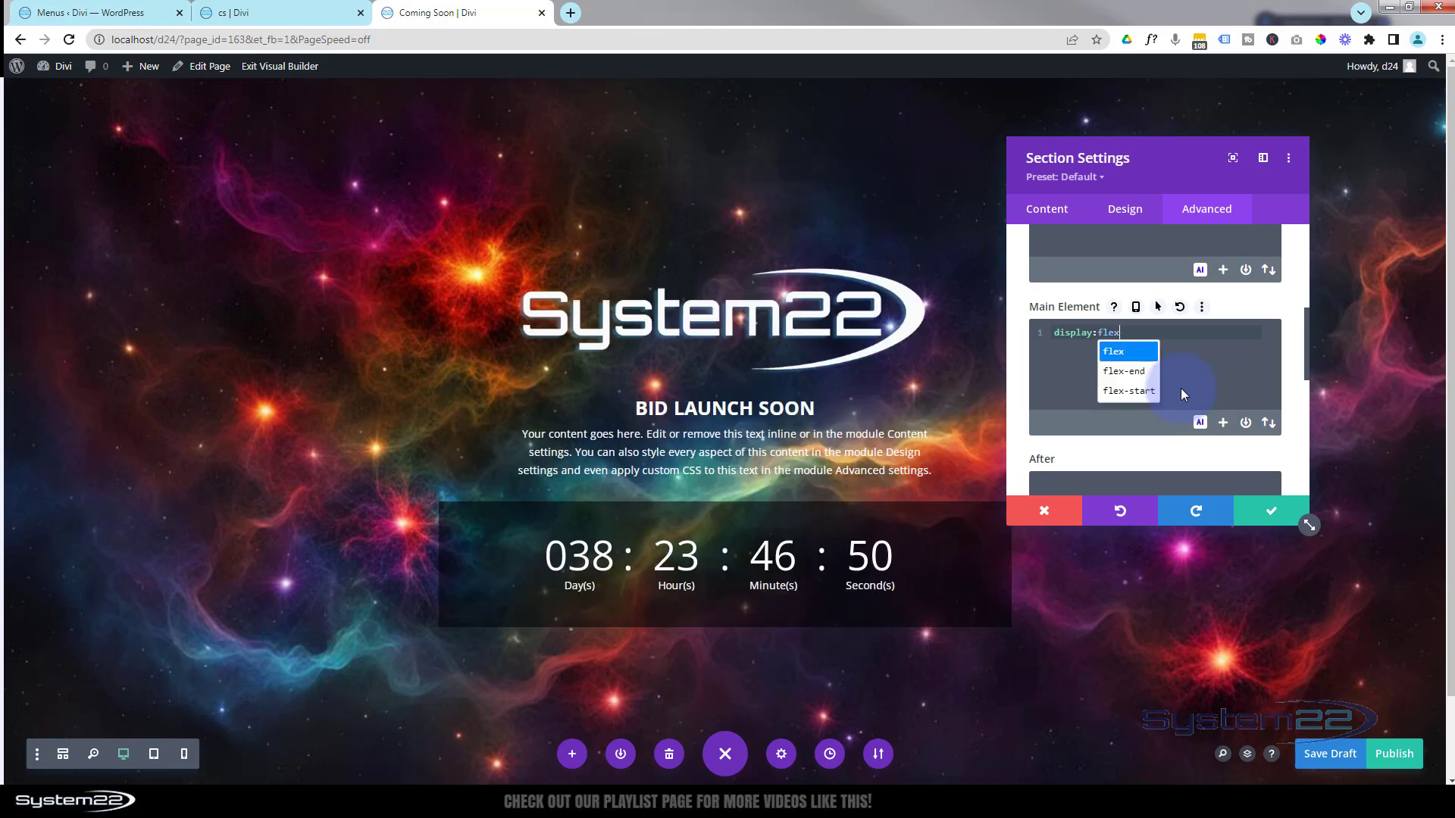
pyautogui.write(';')
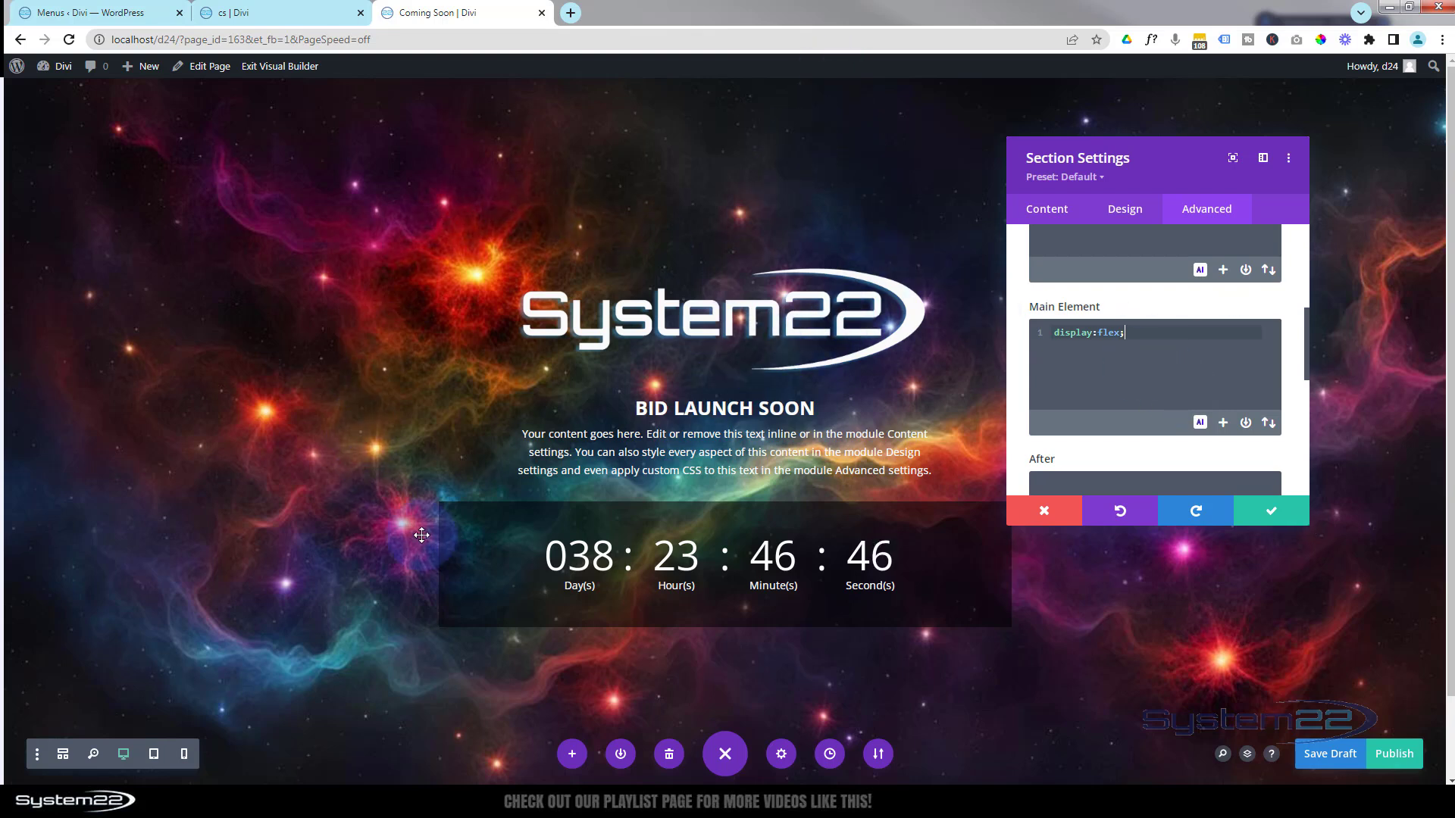
pyautogui.scroll(-1, 315, 348)
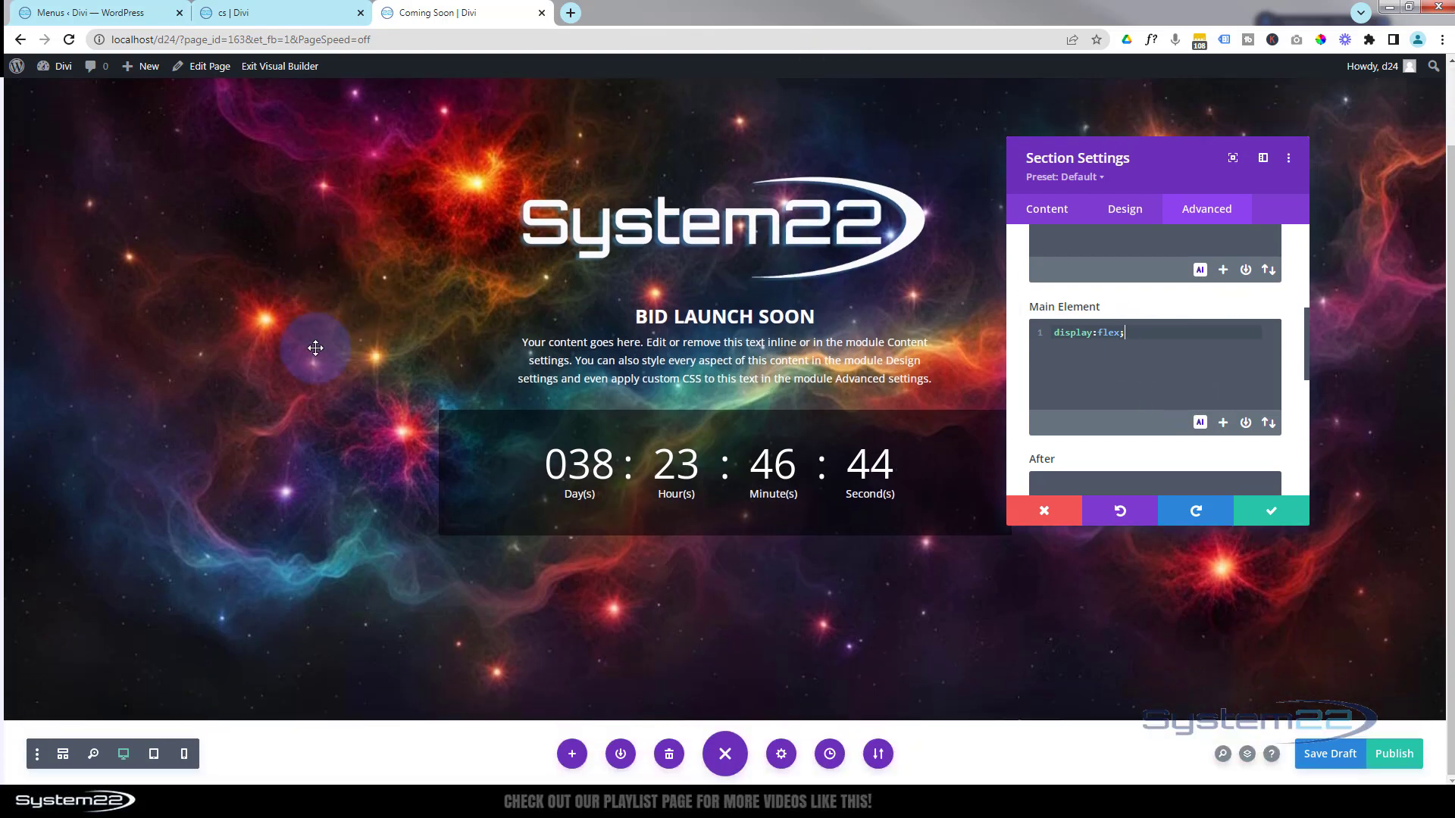
pyautogui.scroll(1, 315, 348)
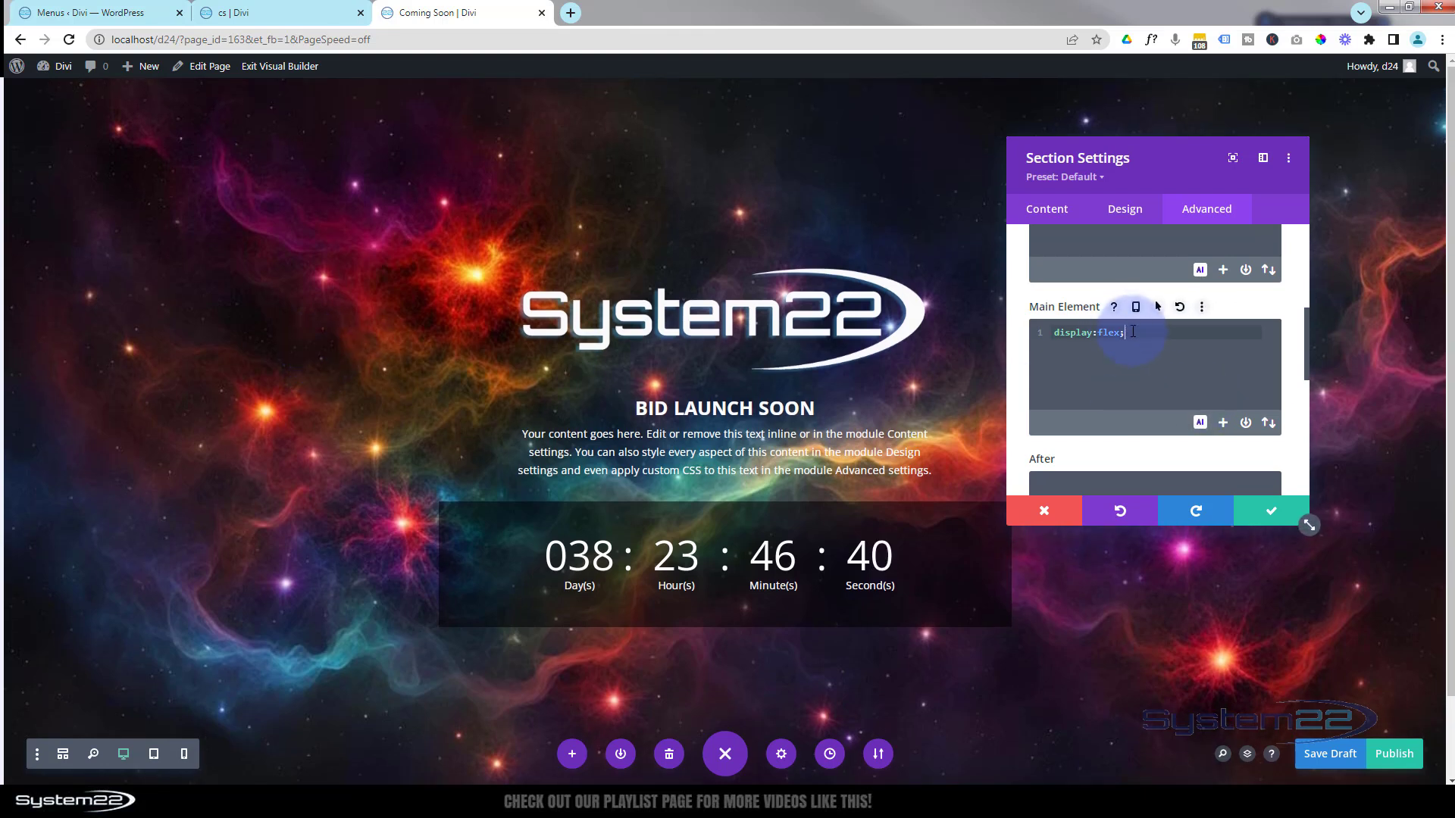
pyautogui.moveTo(1138, 332); pyautogui.dragTo(1039, 335)
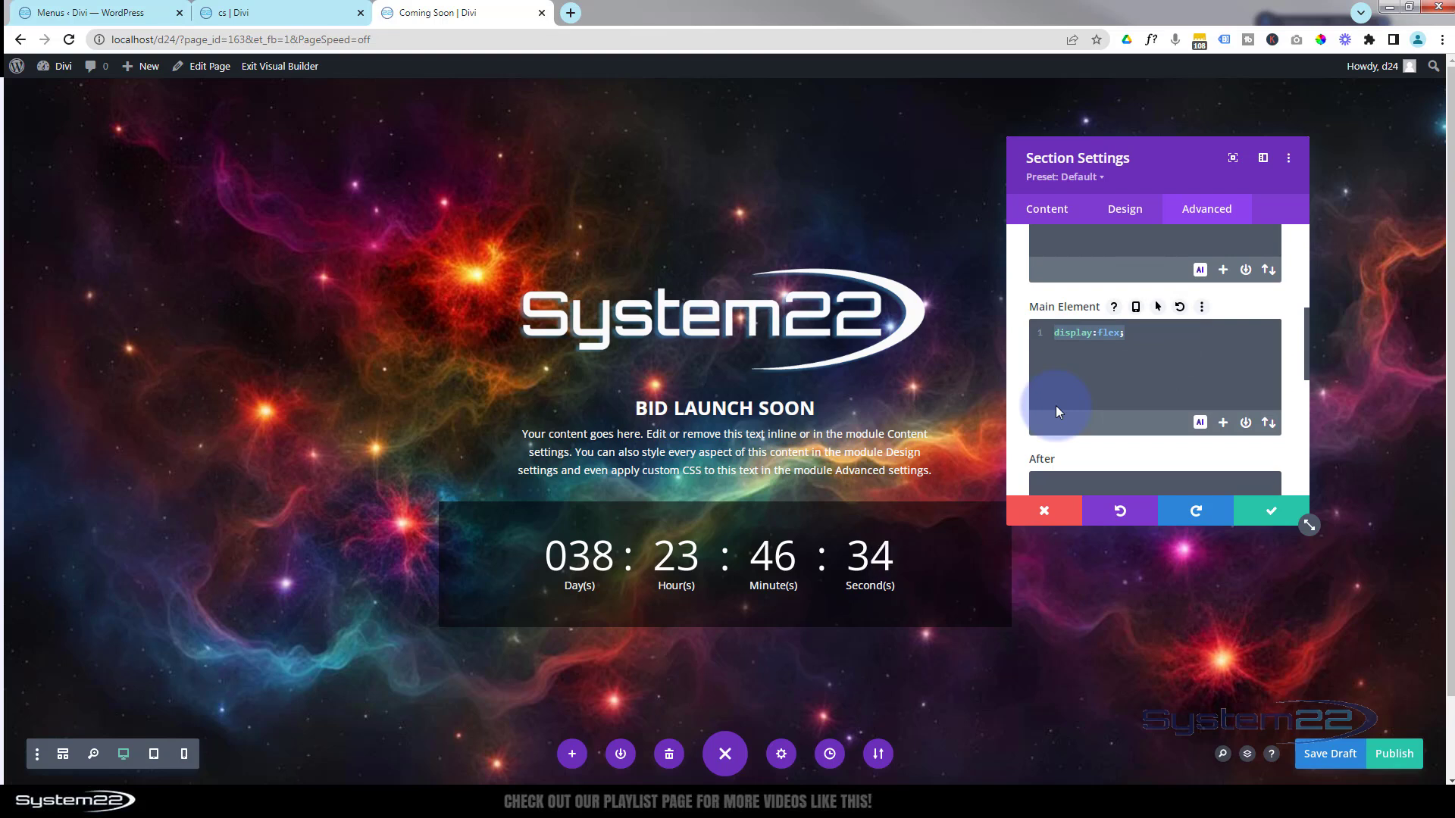
pyautogui.click(1266, 513)
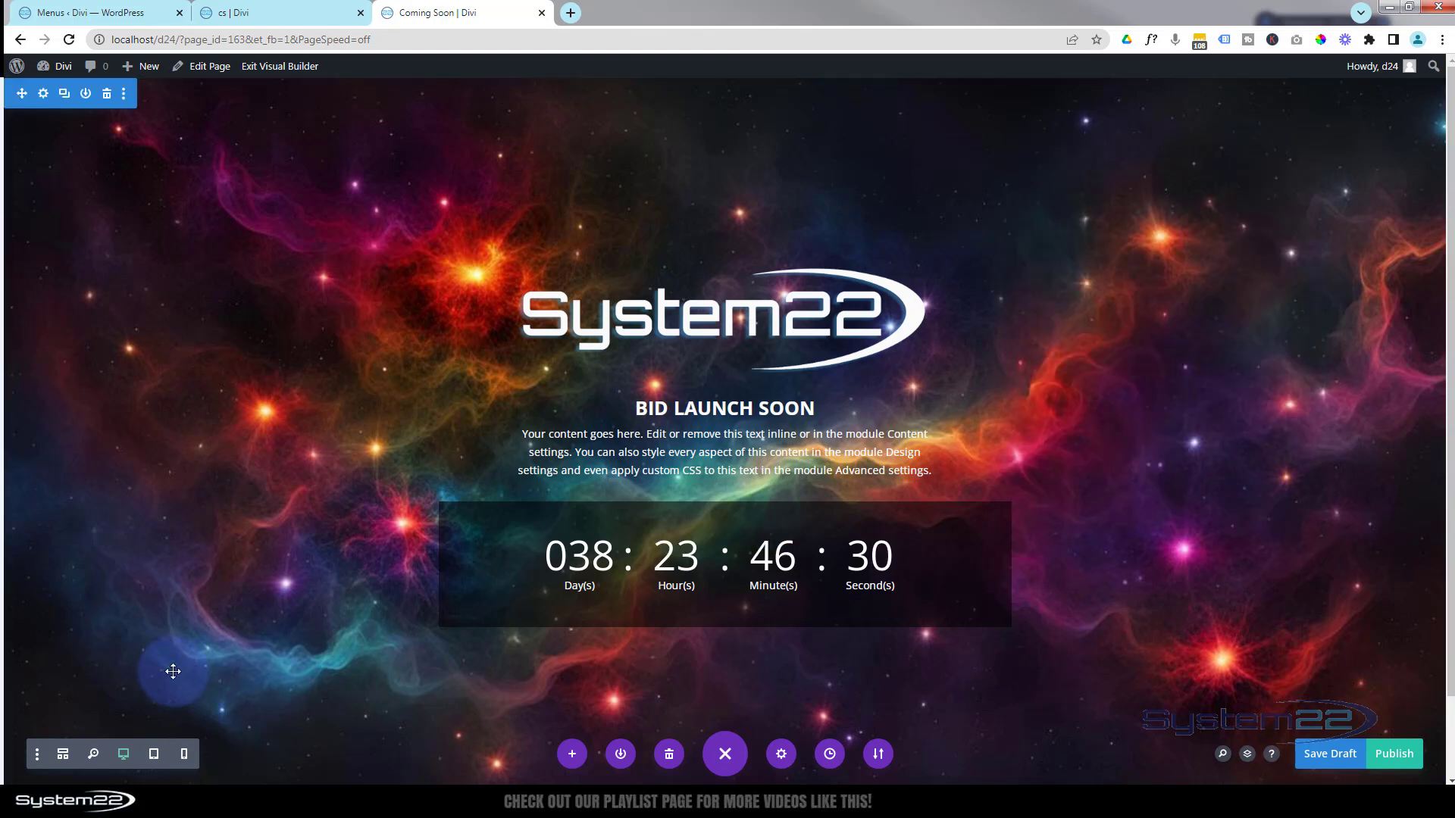
# Step: Preview the page in the tablet and phone layouts, and set the countdown timer's phone numbers text size to 25px
pyautogui.click(154, 755)
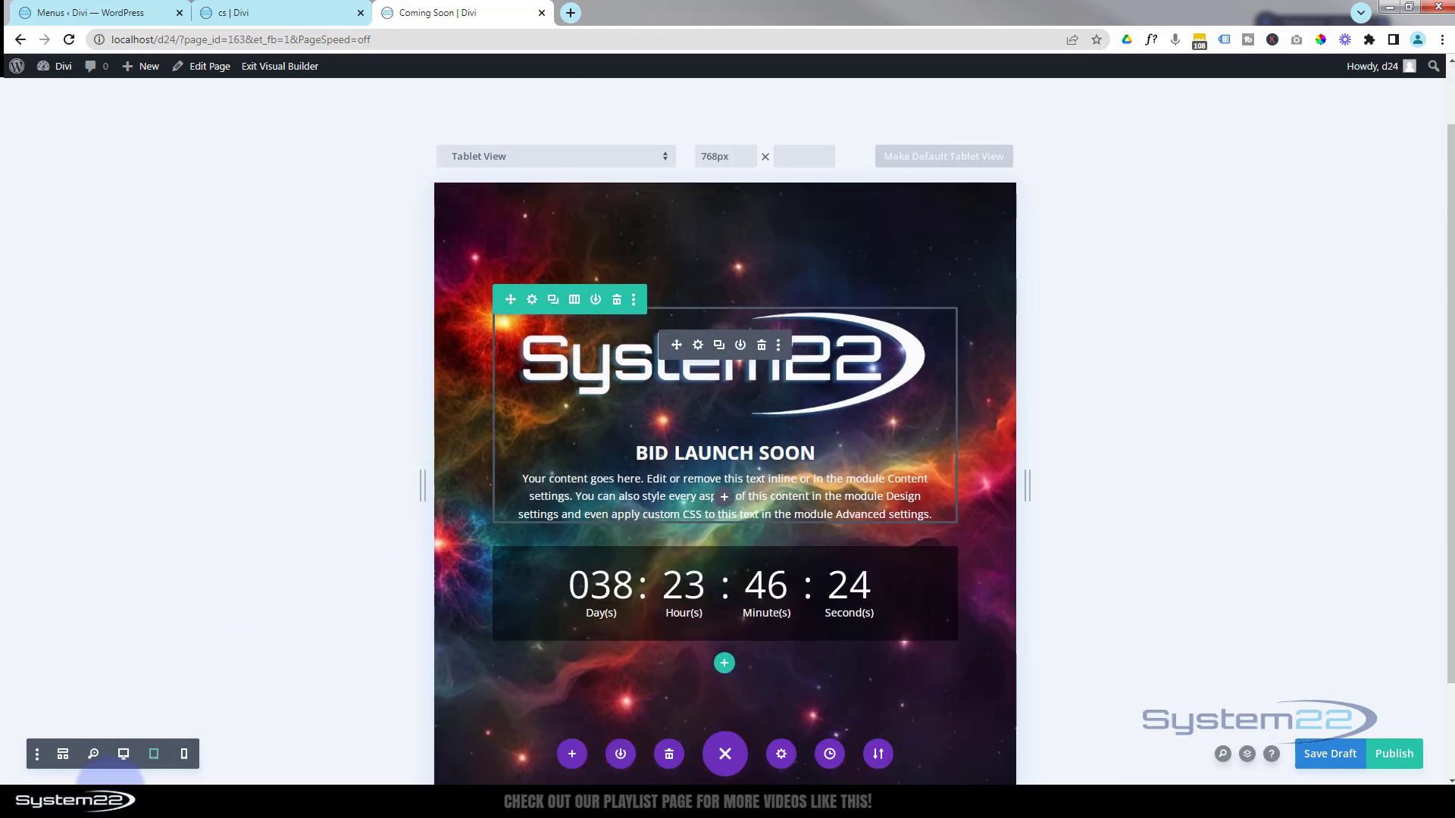
pyautogui.click(185, 755)
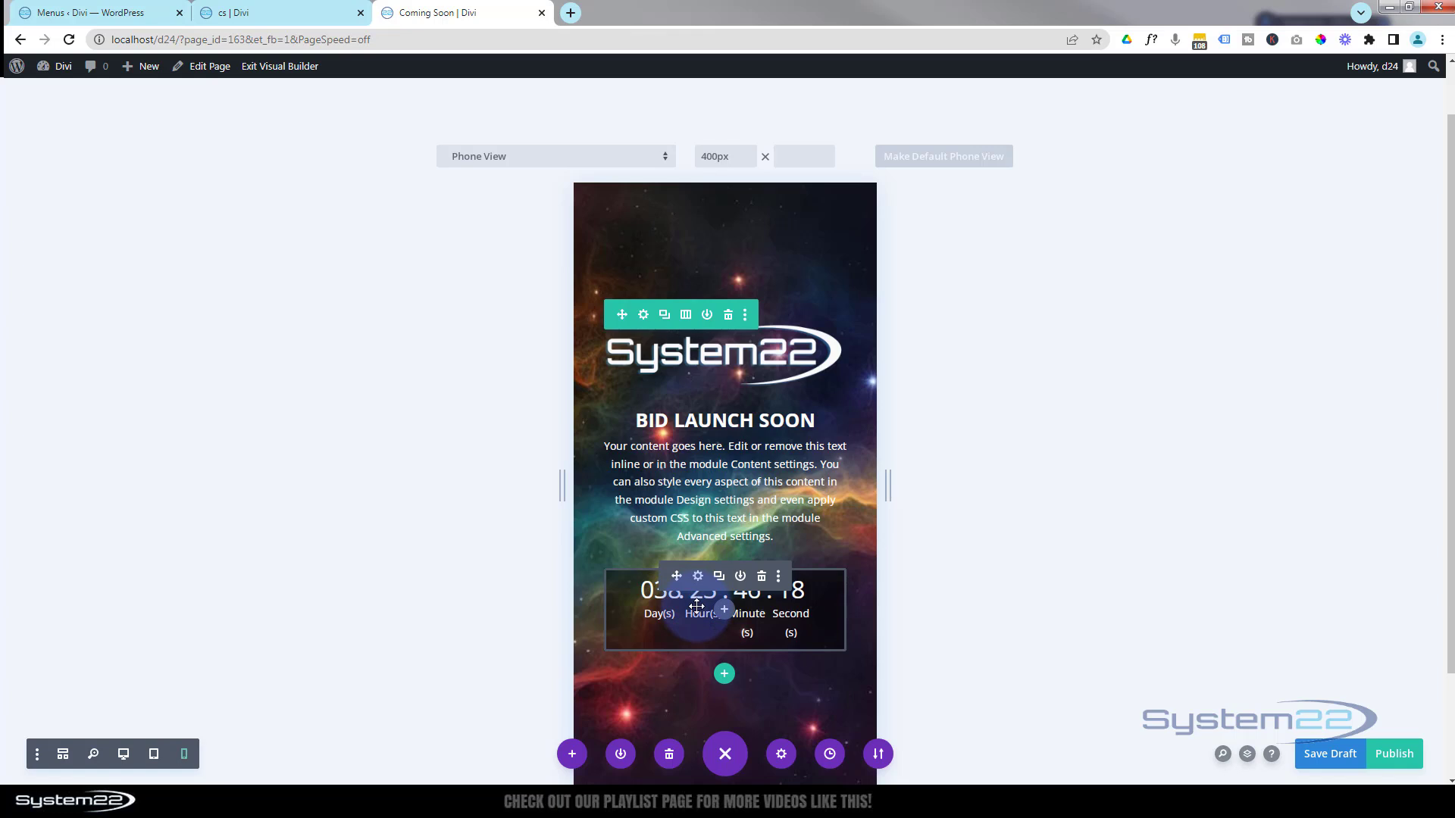
pyautogui.click(698, 578)
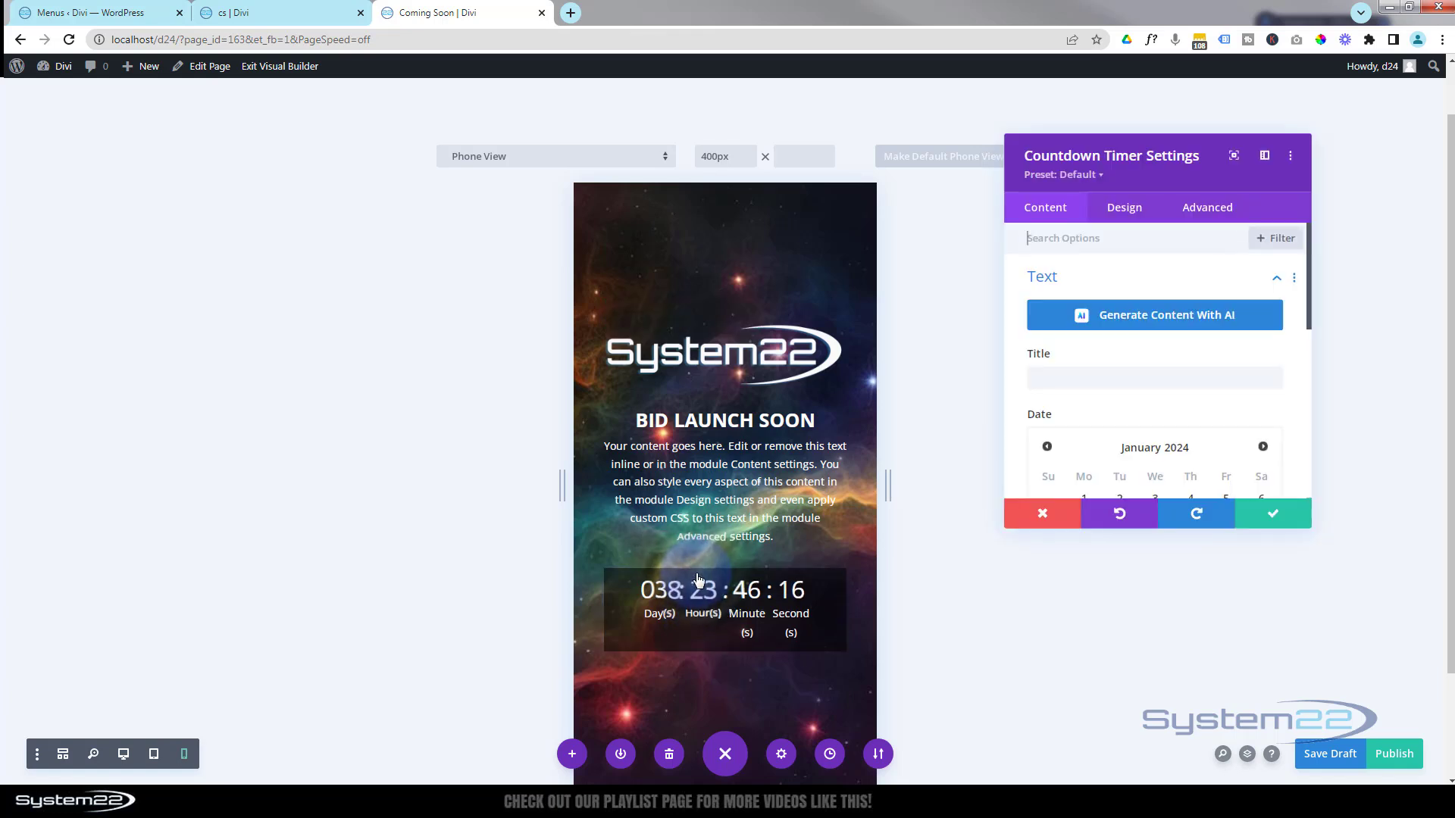
pyautogui.click(1134, 216)
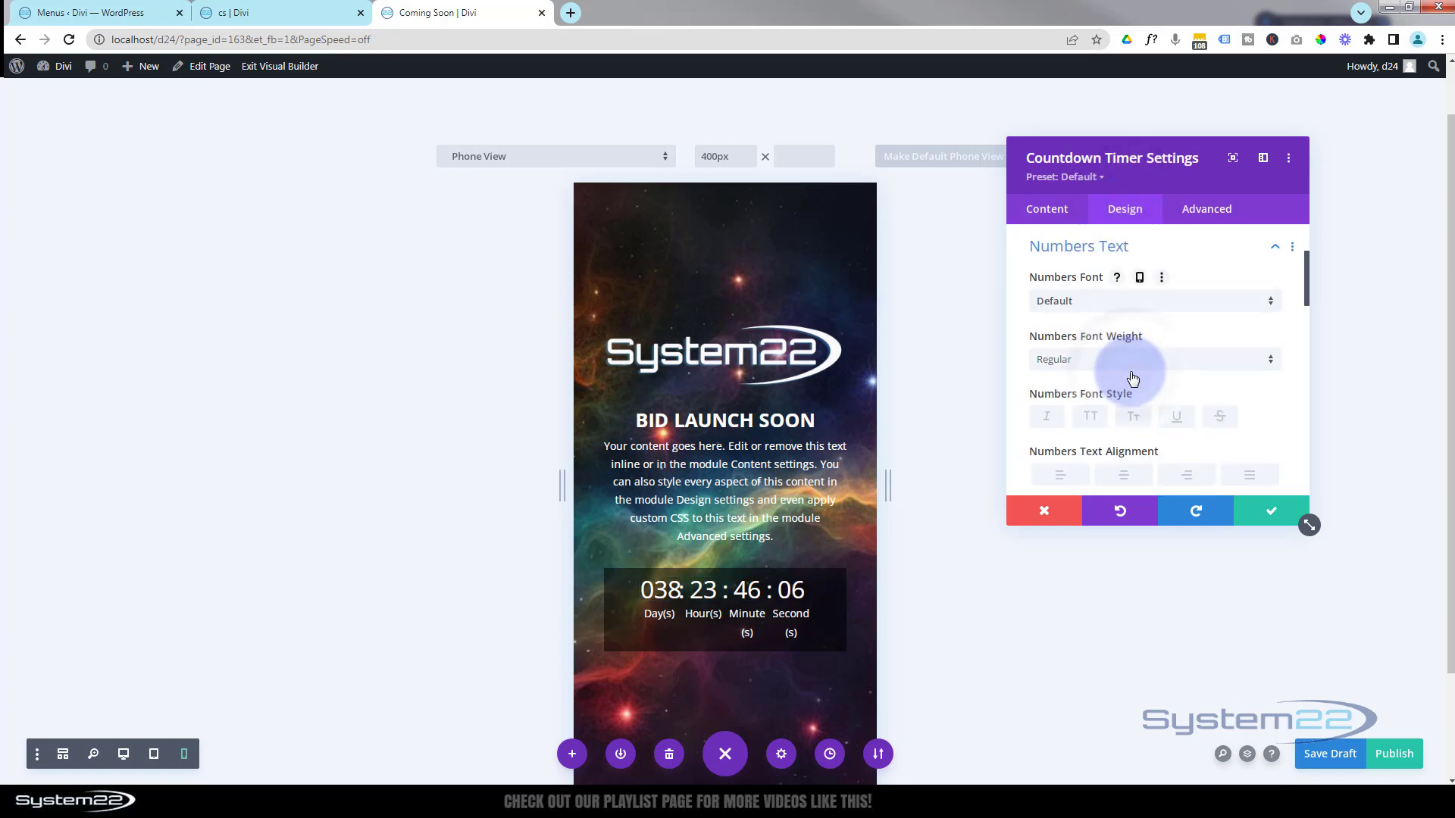
pyautogui.scroll(-3, 1132, 378)
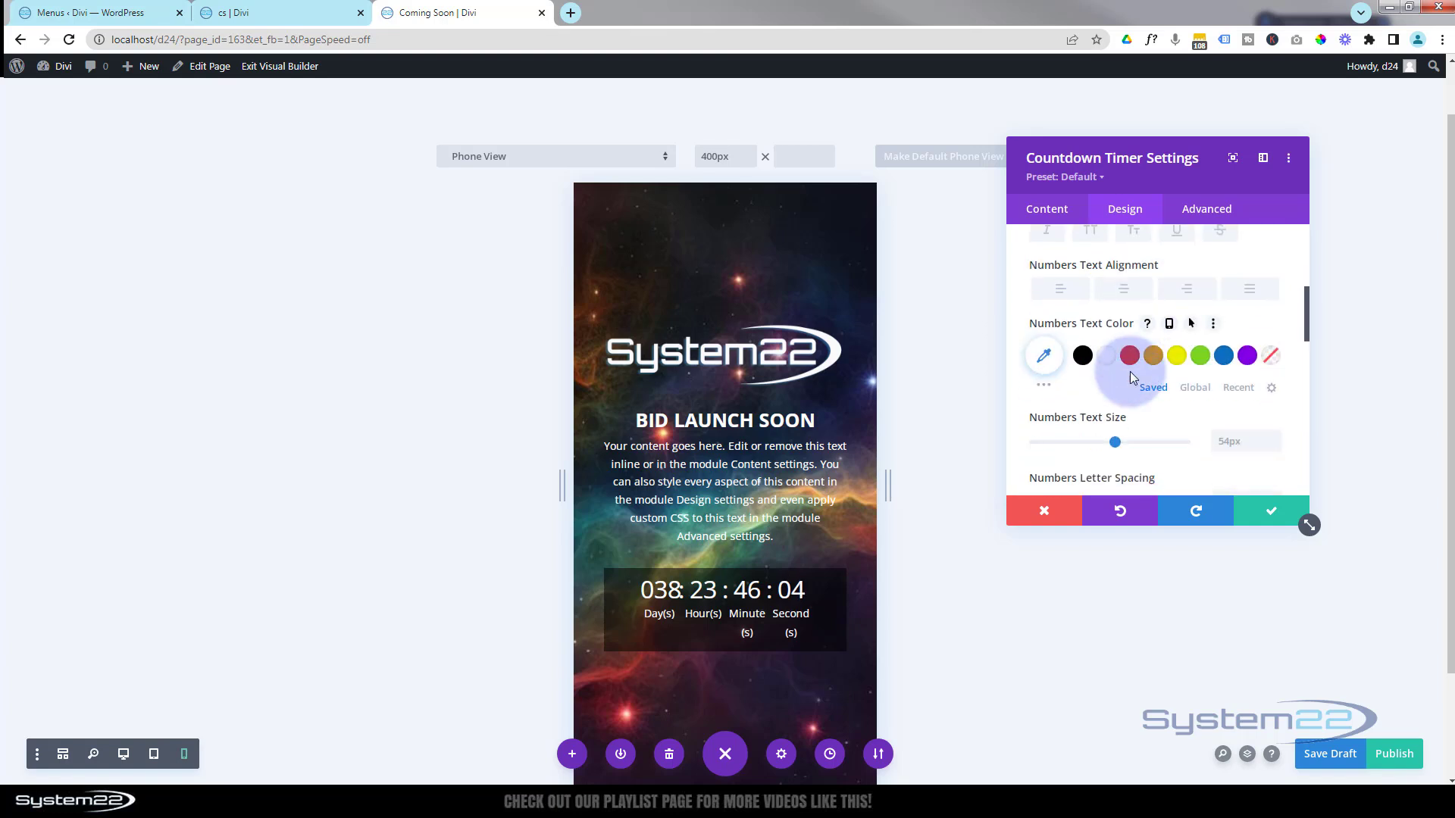
pyautogui.click(1158, 377)
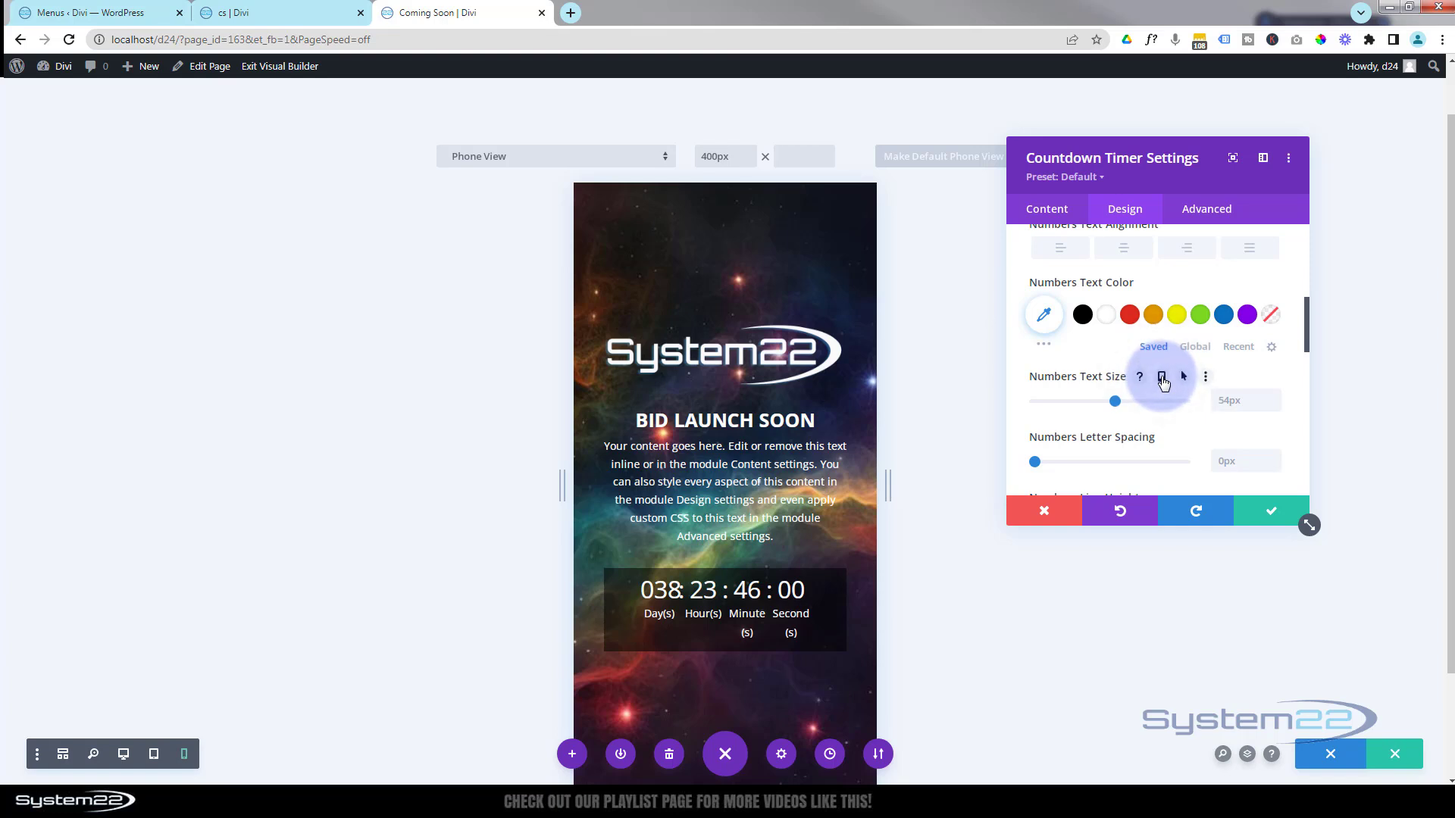
pyautogui.click(1162, 378)
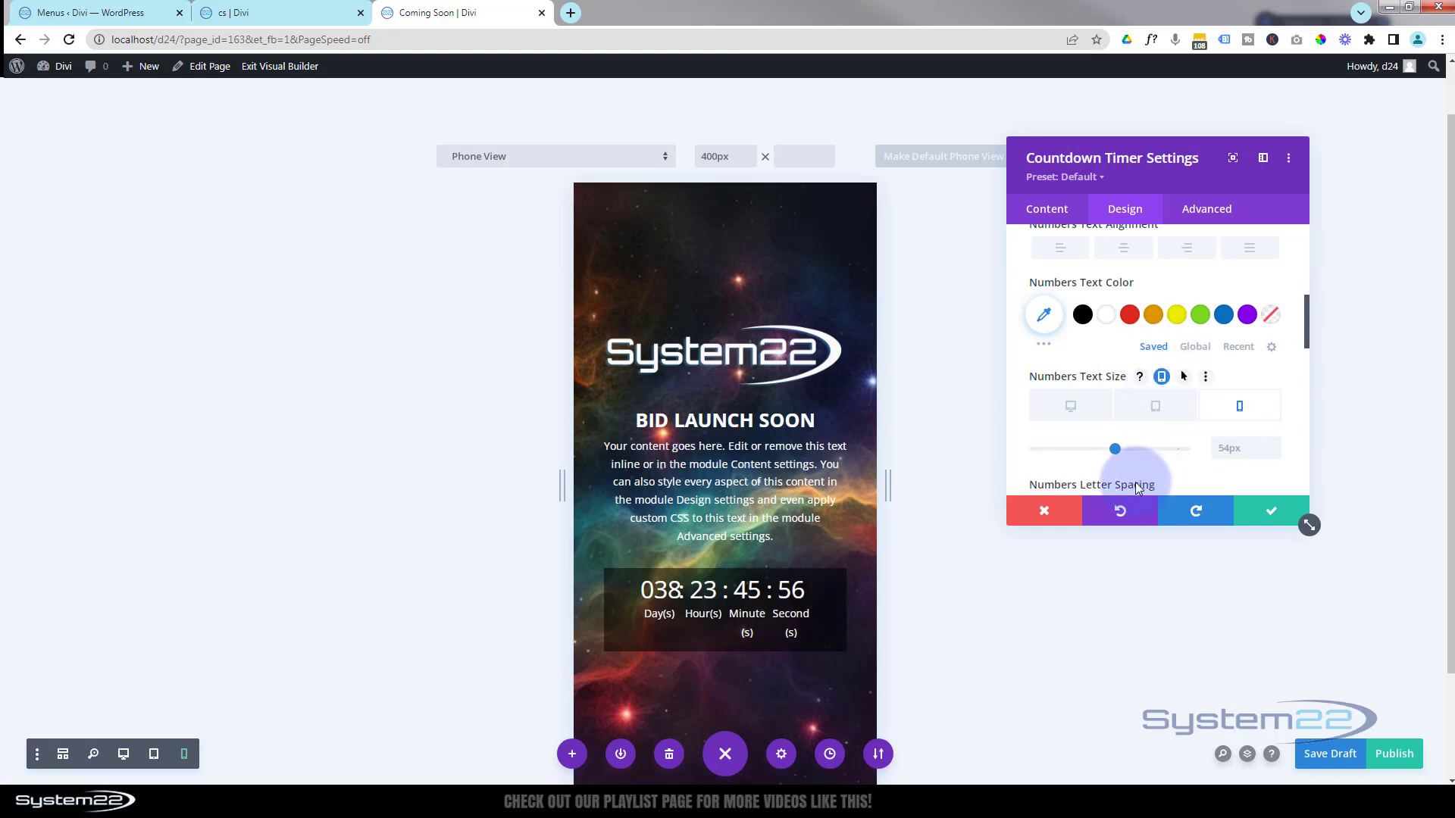
pyautogui.click(1114, 450)
pyautogui.moveTo(1113, 454); pyautogui.dragTo(1073, 460)
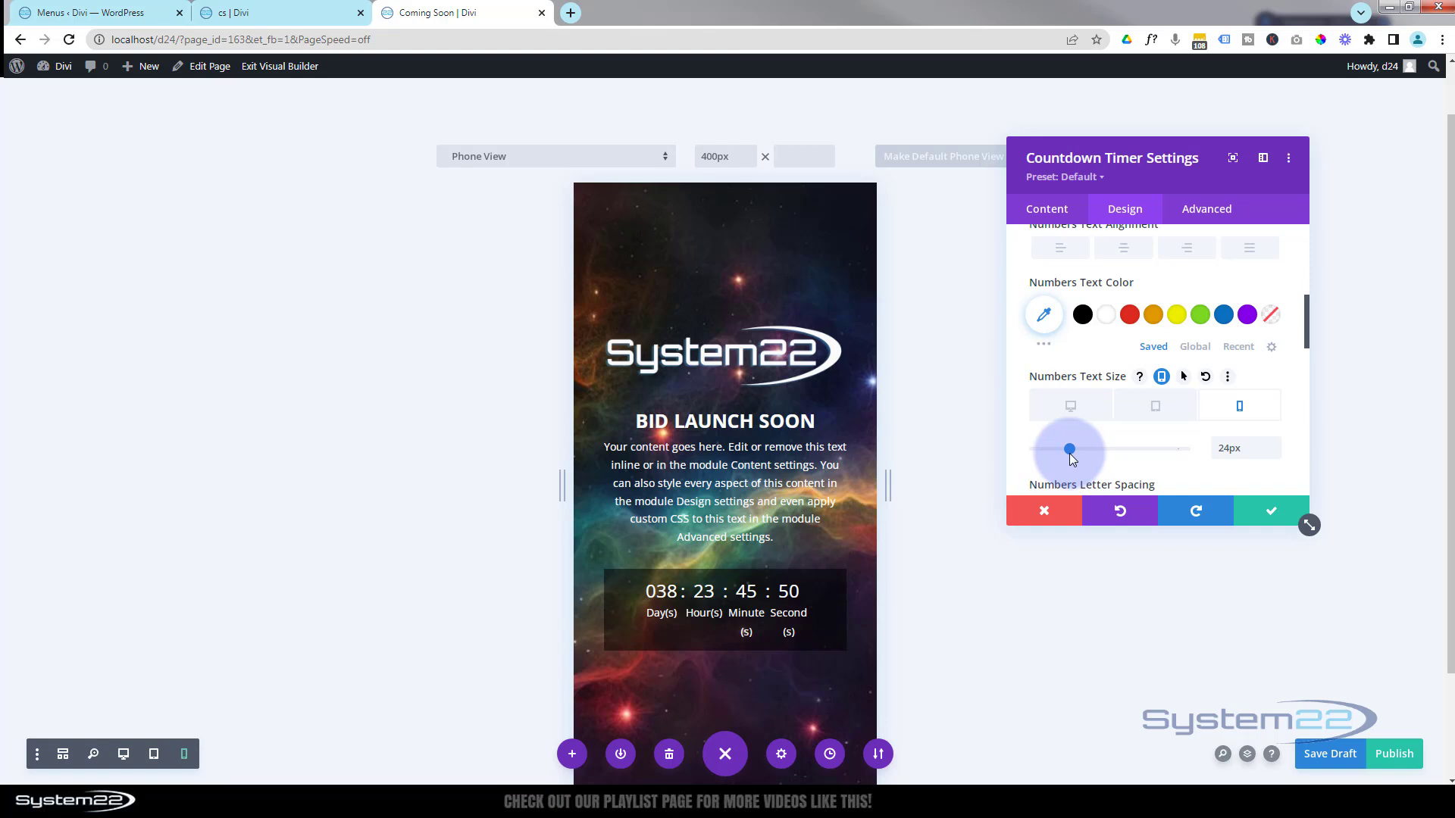
pyautogui.moveTo(1070, 454); pyautogui.dragTo(1072, 454)
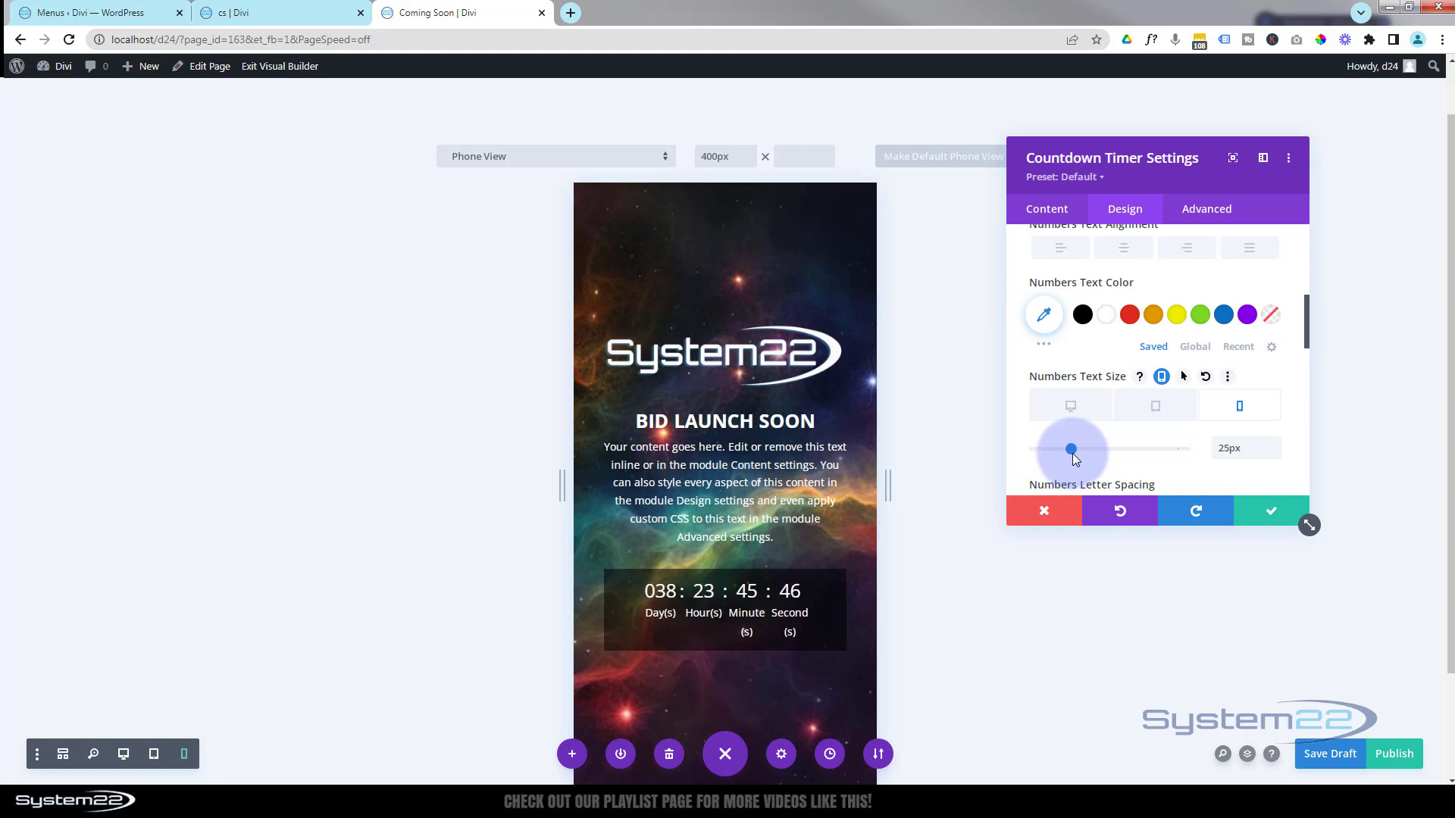
# Step: Set the countdown timer's label text size to 10px for phone
pyautogui.click(730, 606)
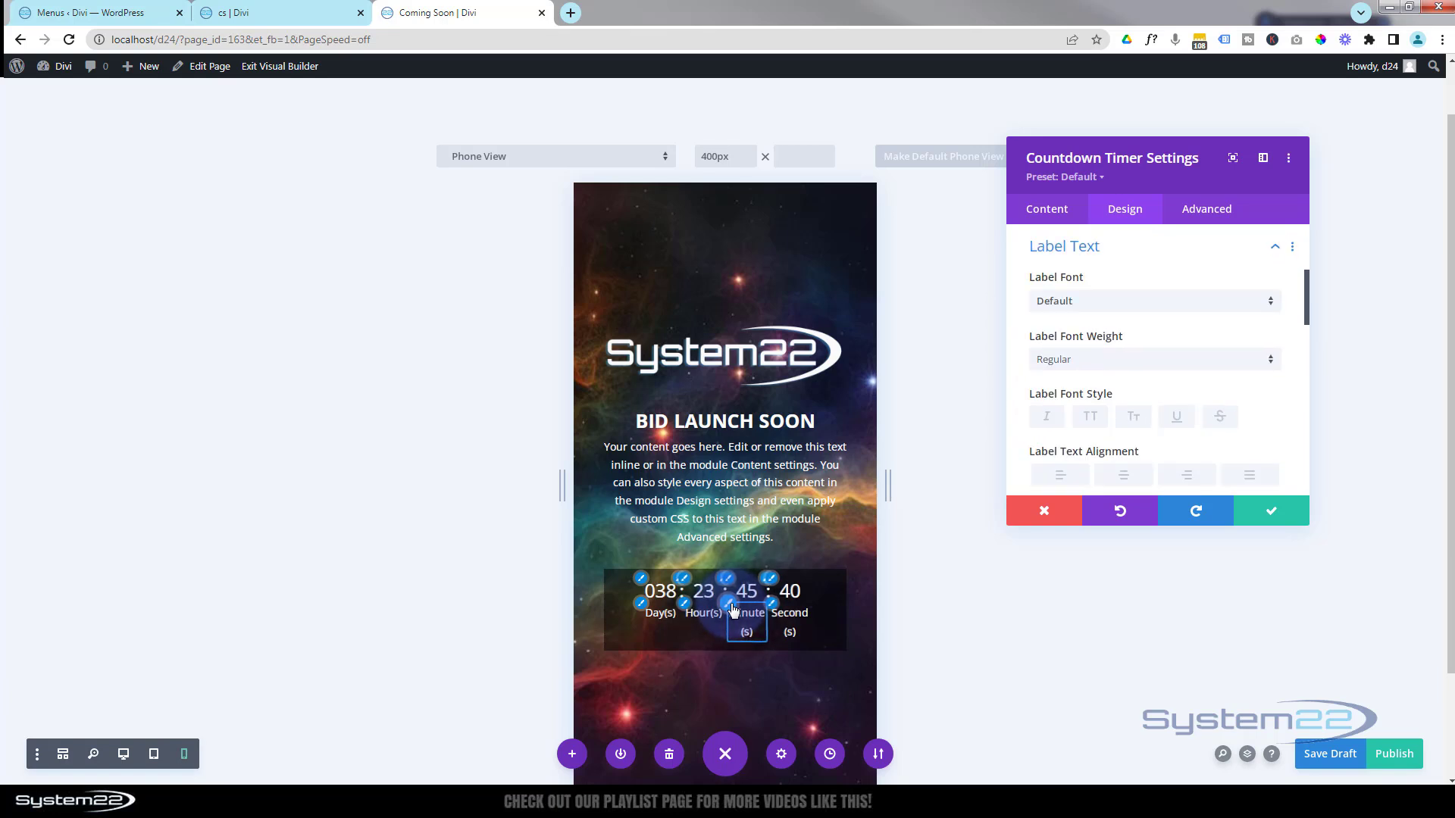
pyautogui.scroll(-2, 1189, 325)
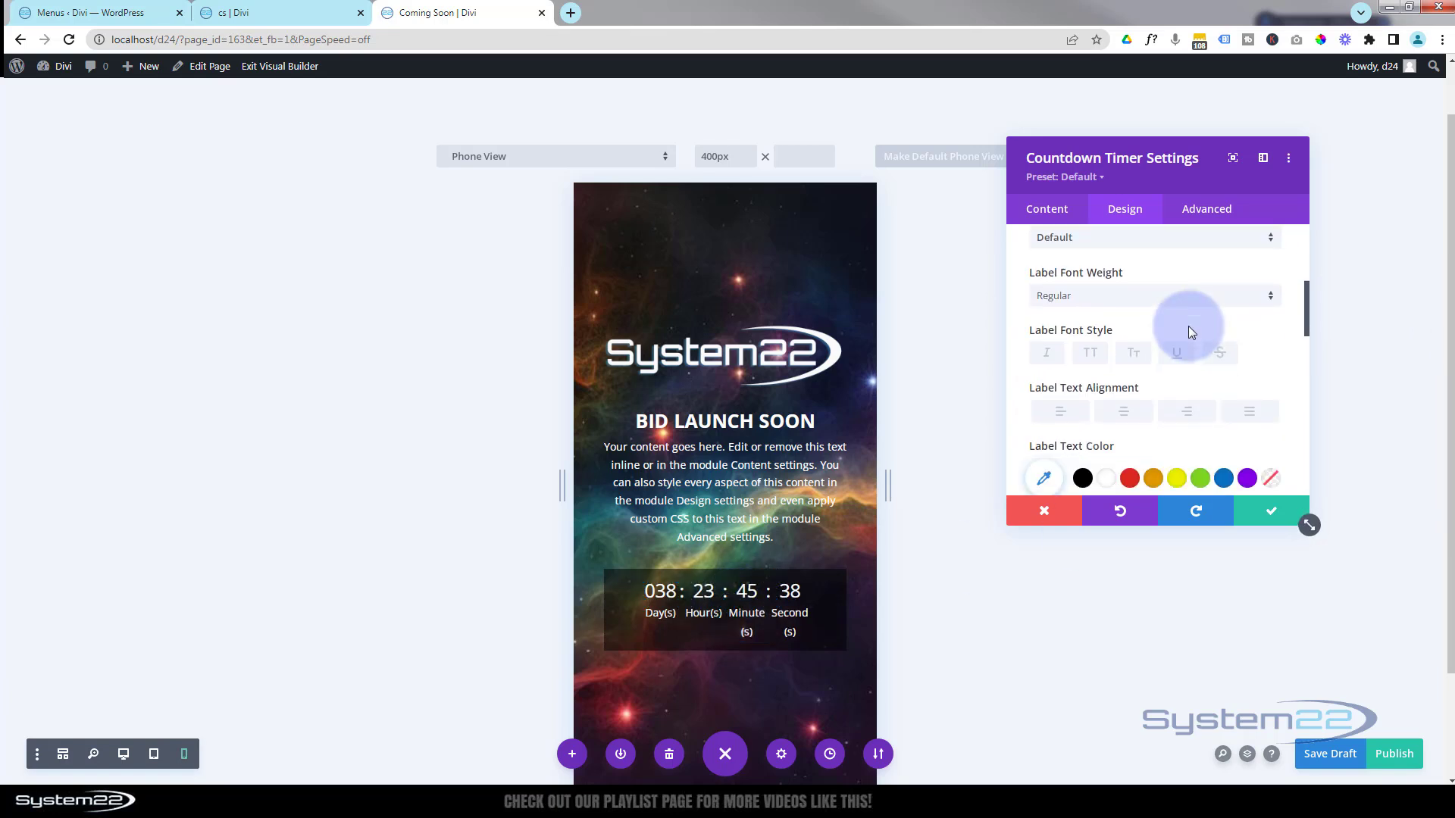
pyautogui.scroll(-4, 1188, 326)
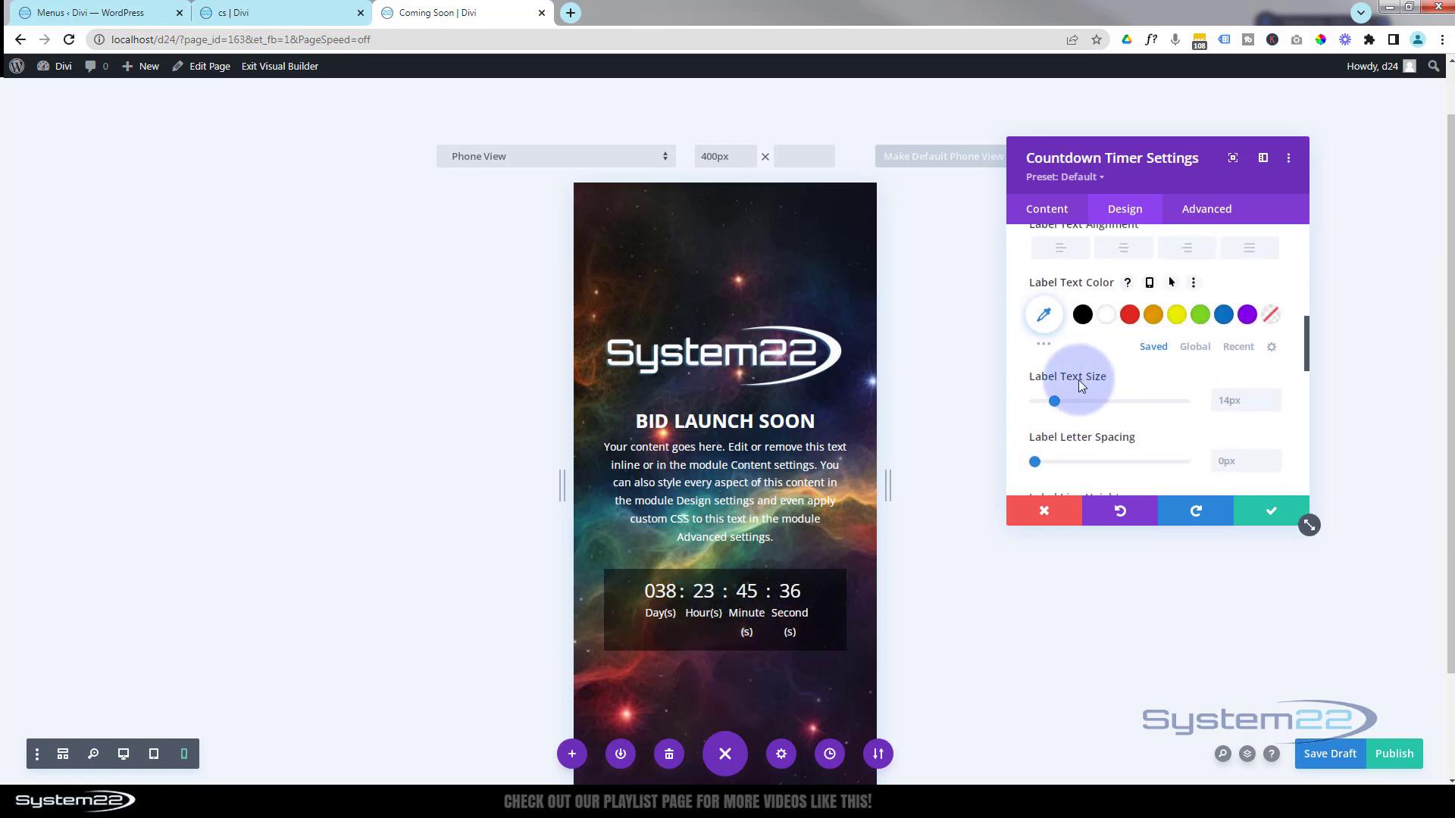
pyautogui.click(1142, 376)
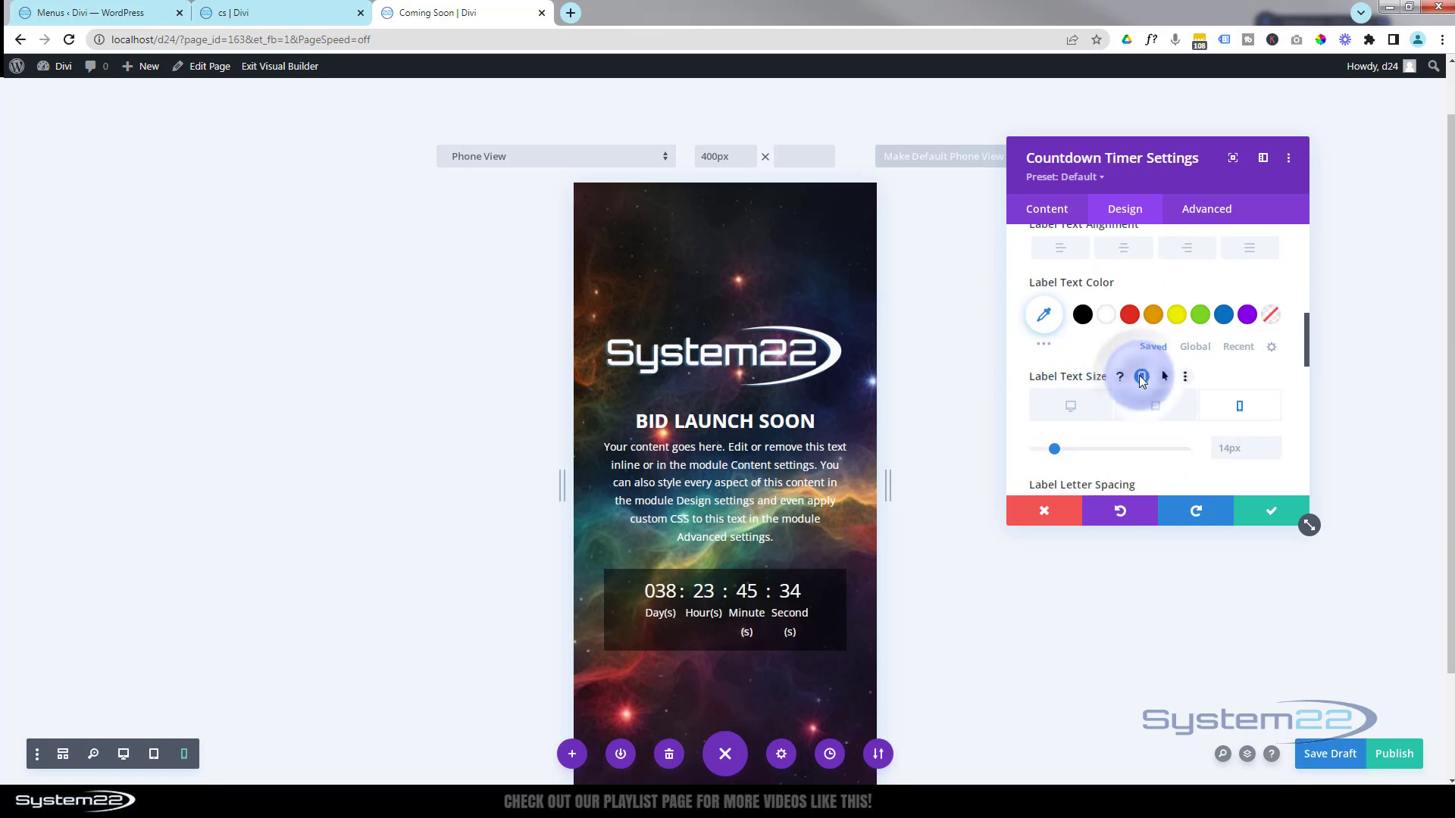
pyautogui.moveTo(1061, 449); pyautogui.dragTo(1048, 449)
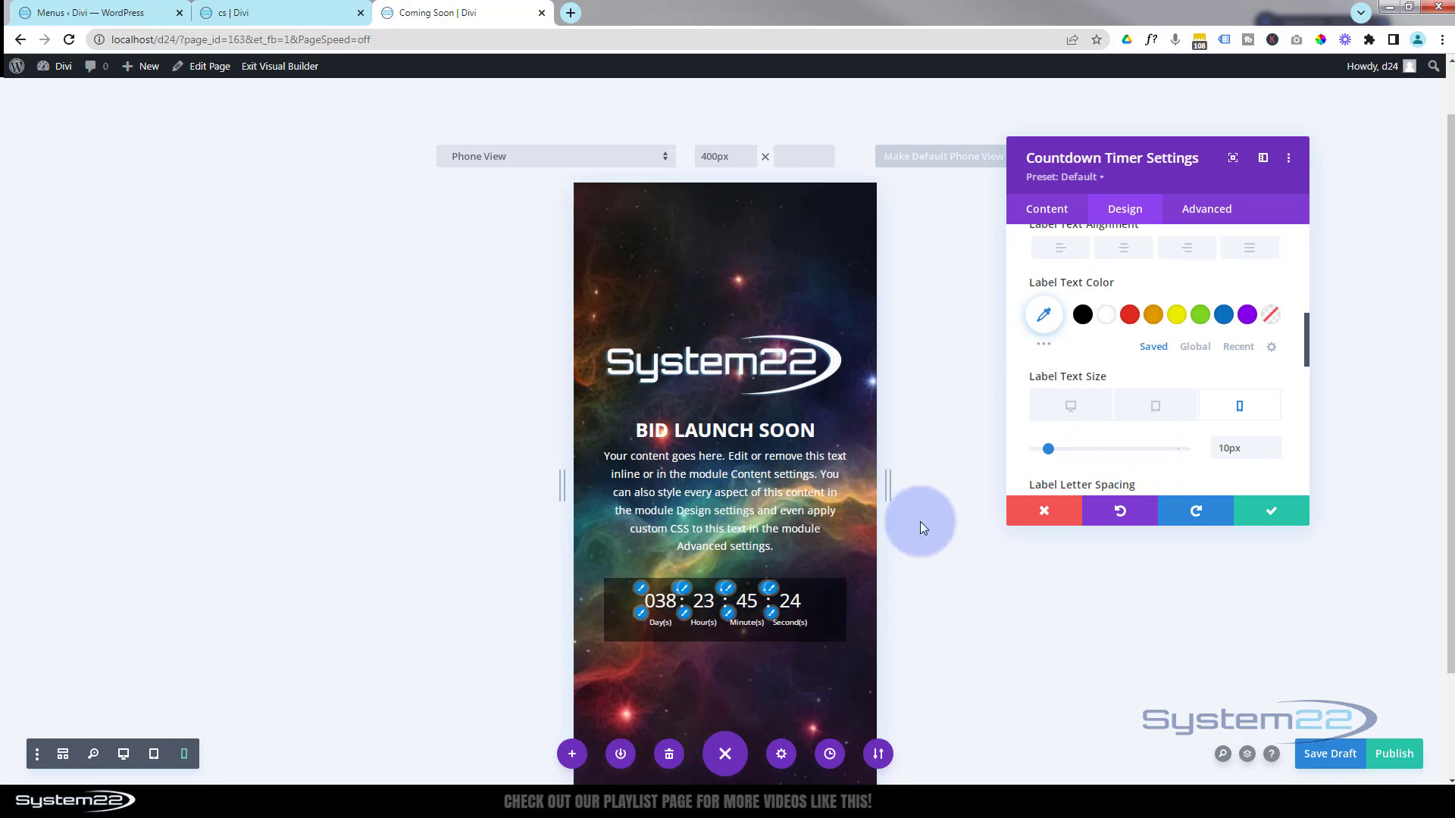
# Step: Check the page in the tablet, desktop and phone layouts, ending in the desktop layout
pyautogui.click(153, 754)
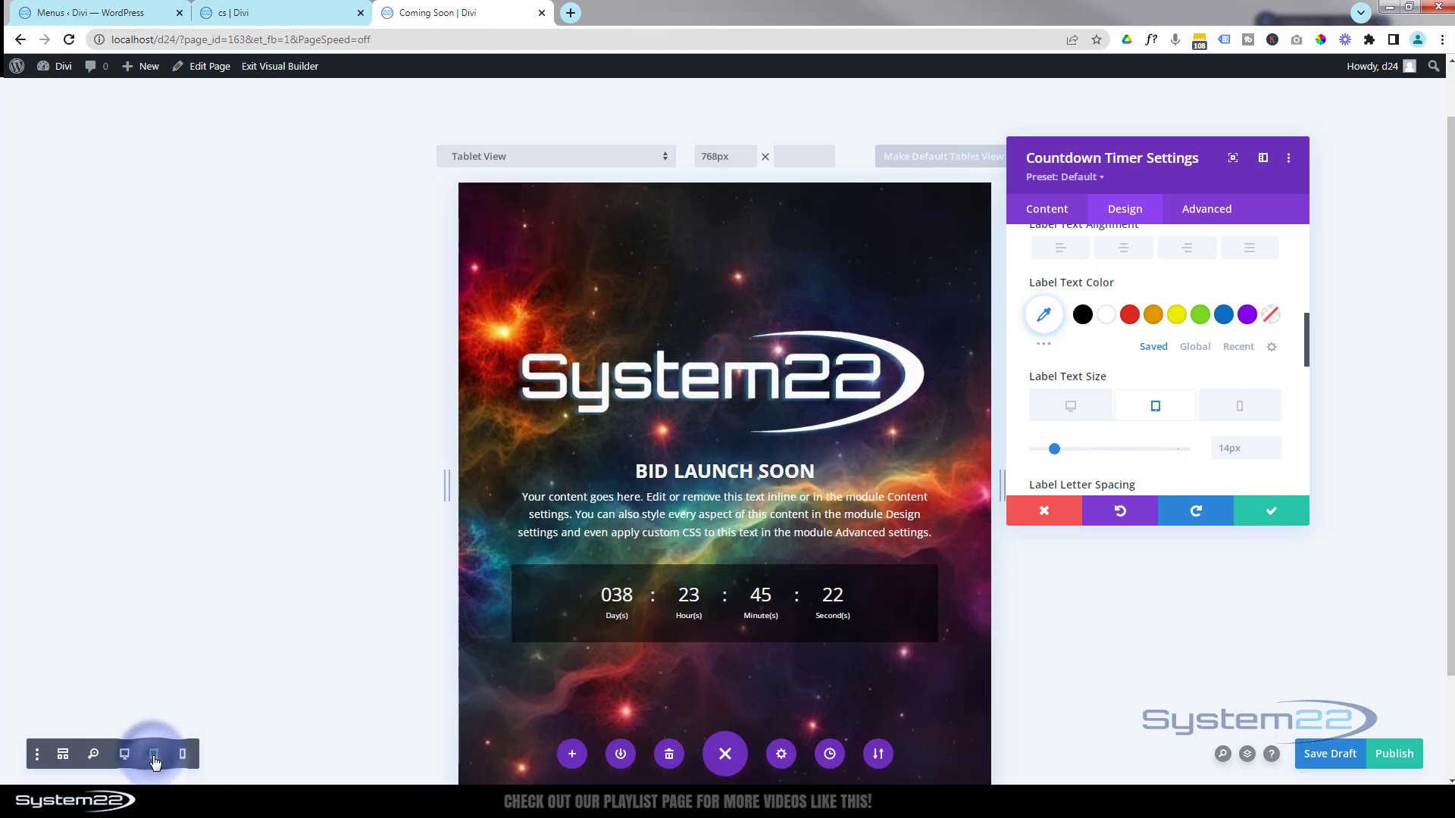
pyautogui.click(124, 753)
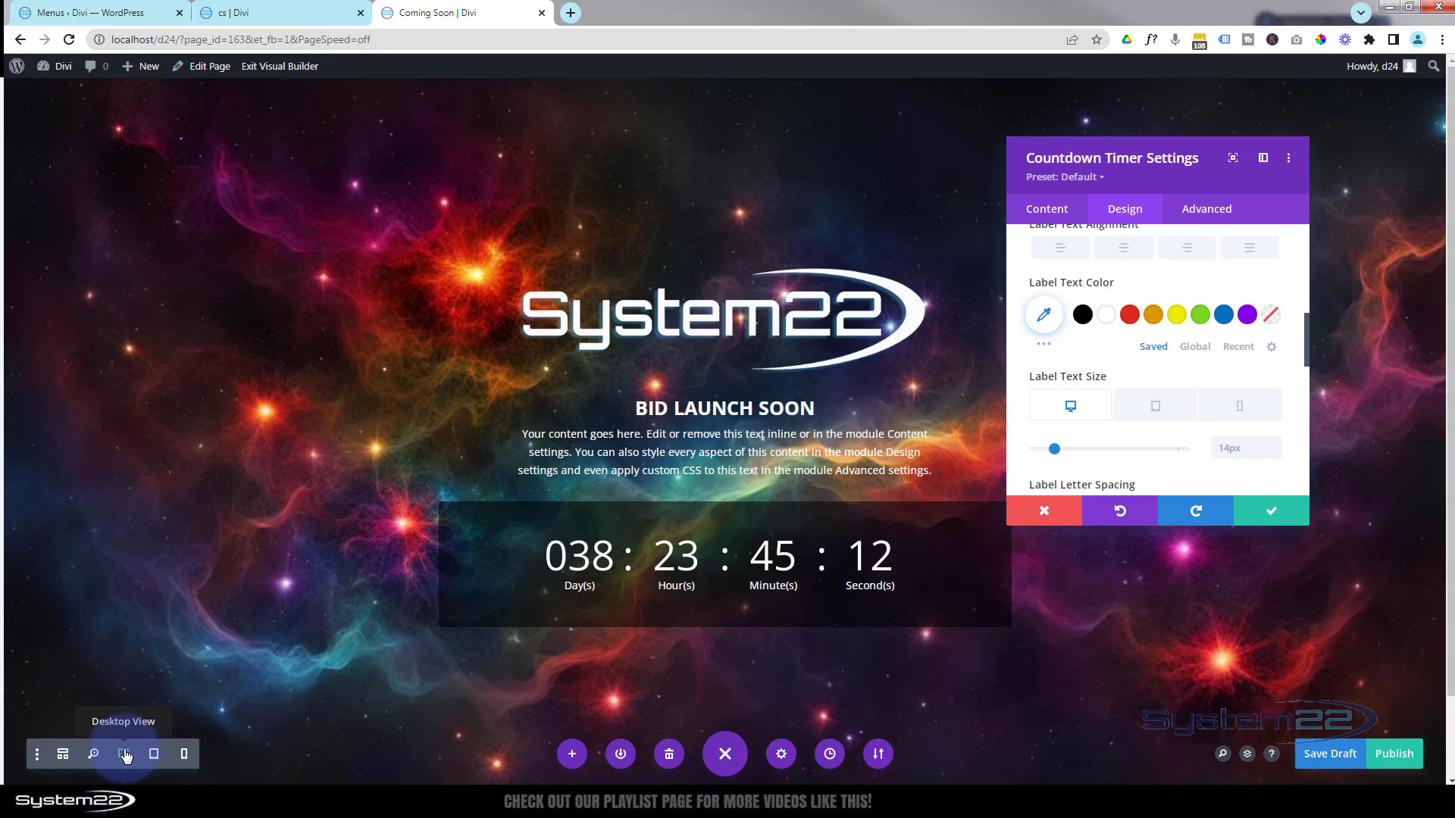
pyautogui.click(153, 754)
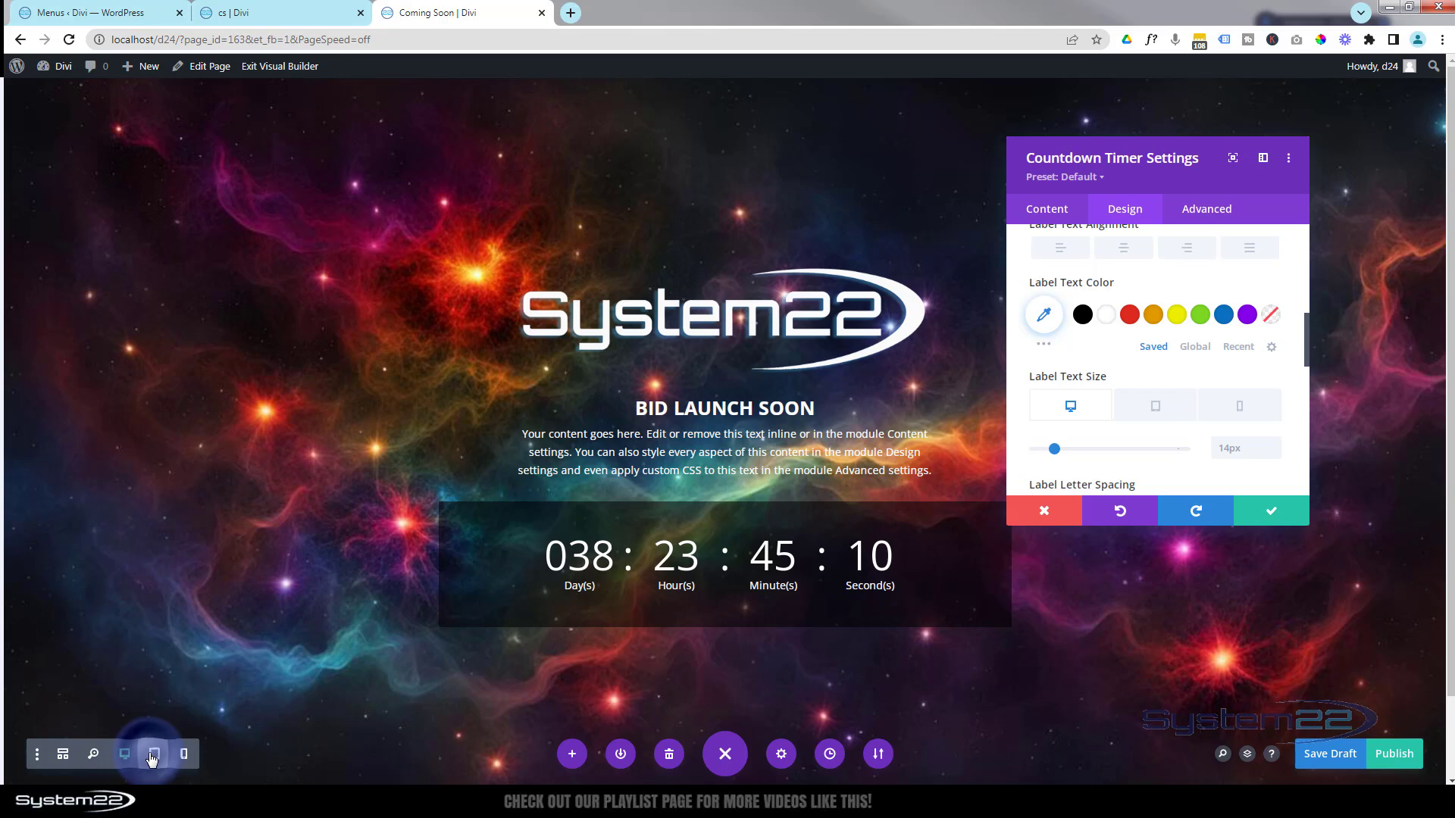
pyautogui.click(184, 755)
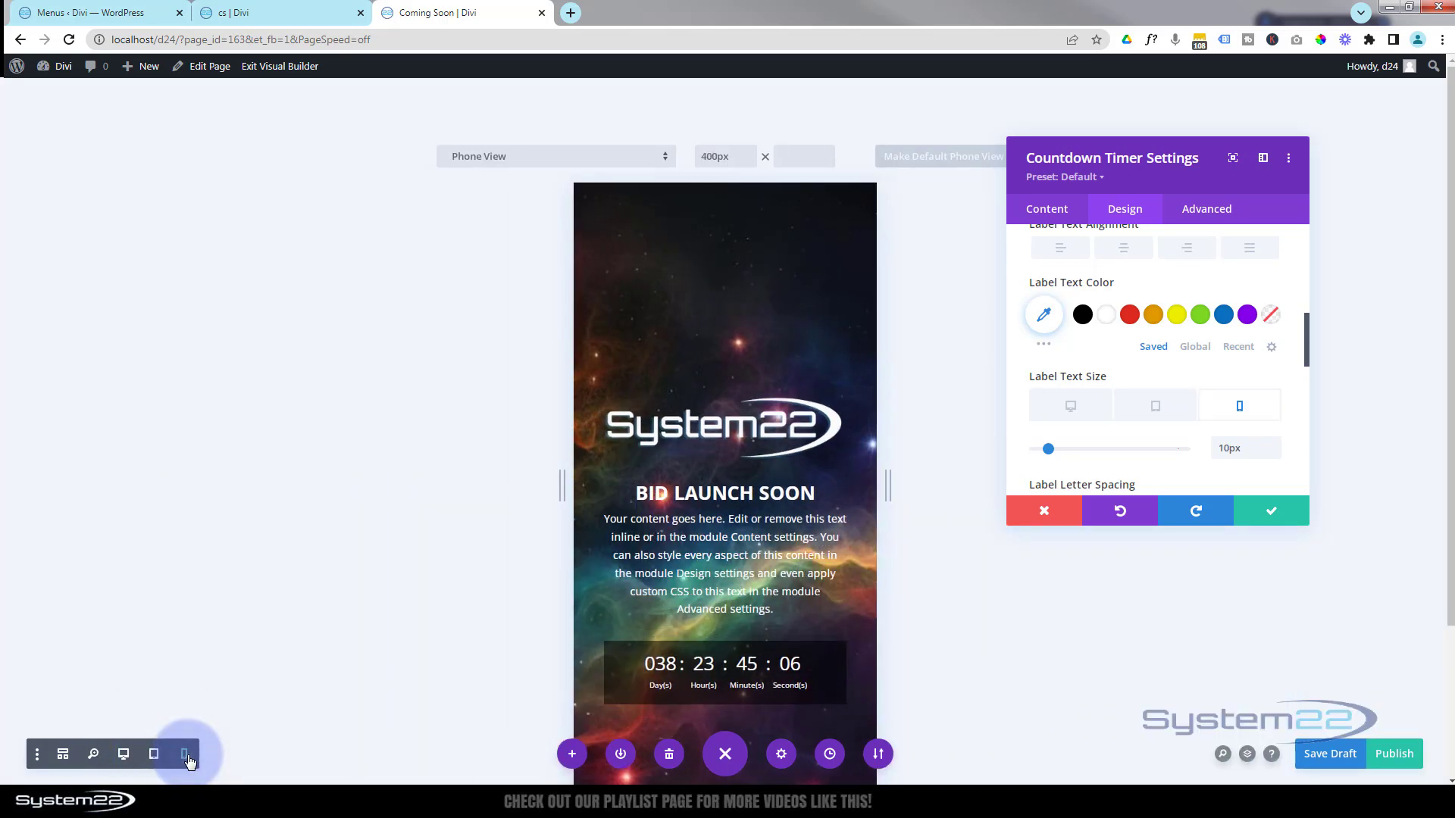
pyautogui.click(124, 756)
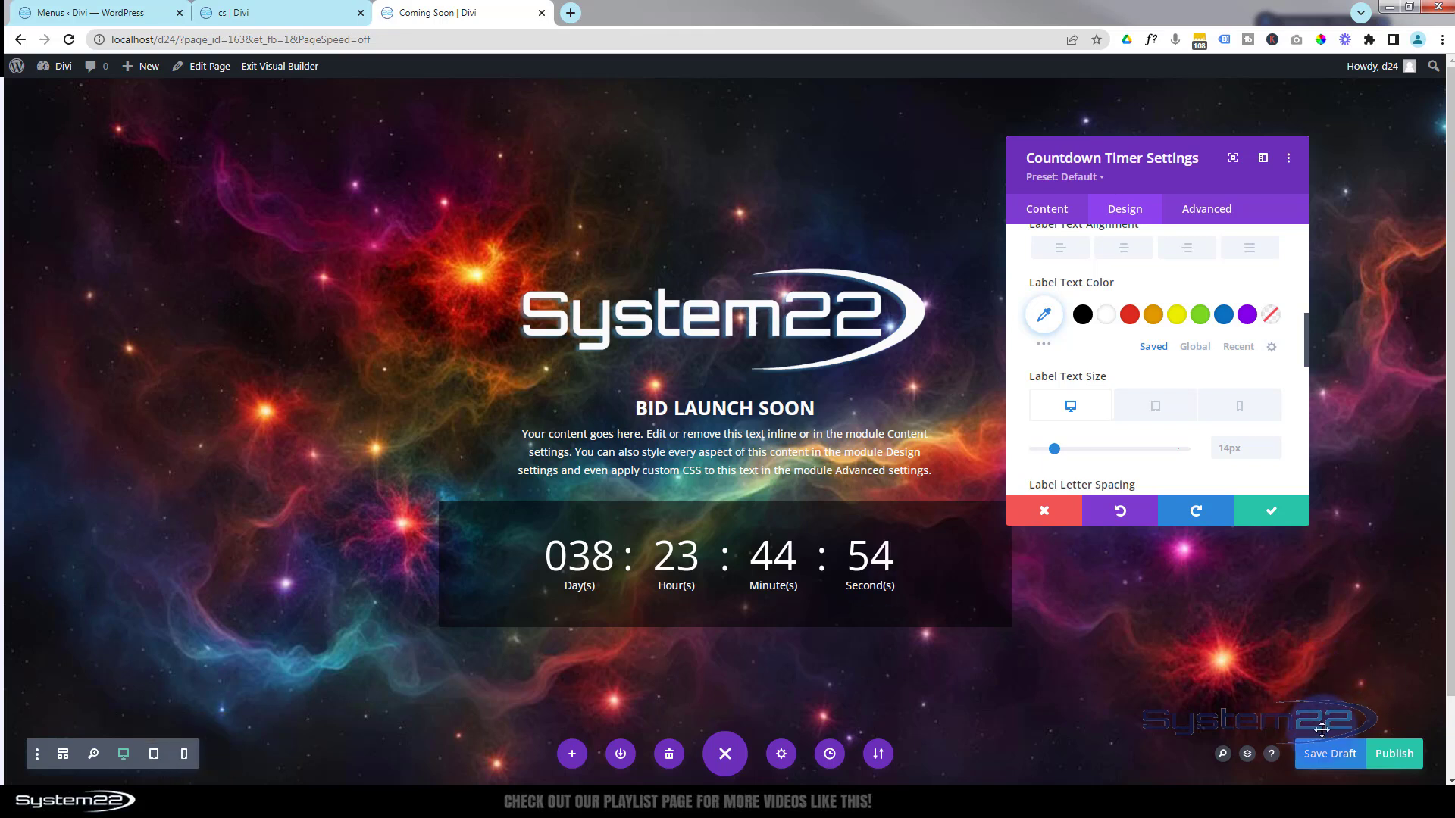
# Step: Save the countdown timer settings, publish the page and exit the visual builder
pyautogui.click(1276, 508)
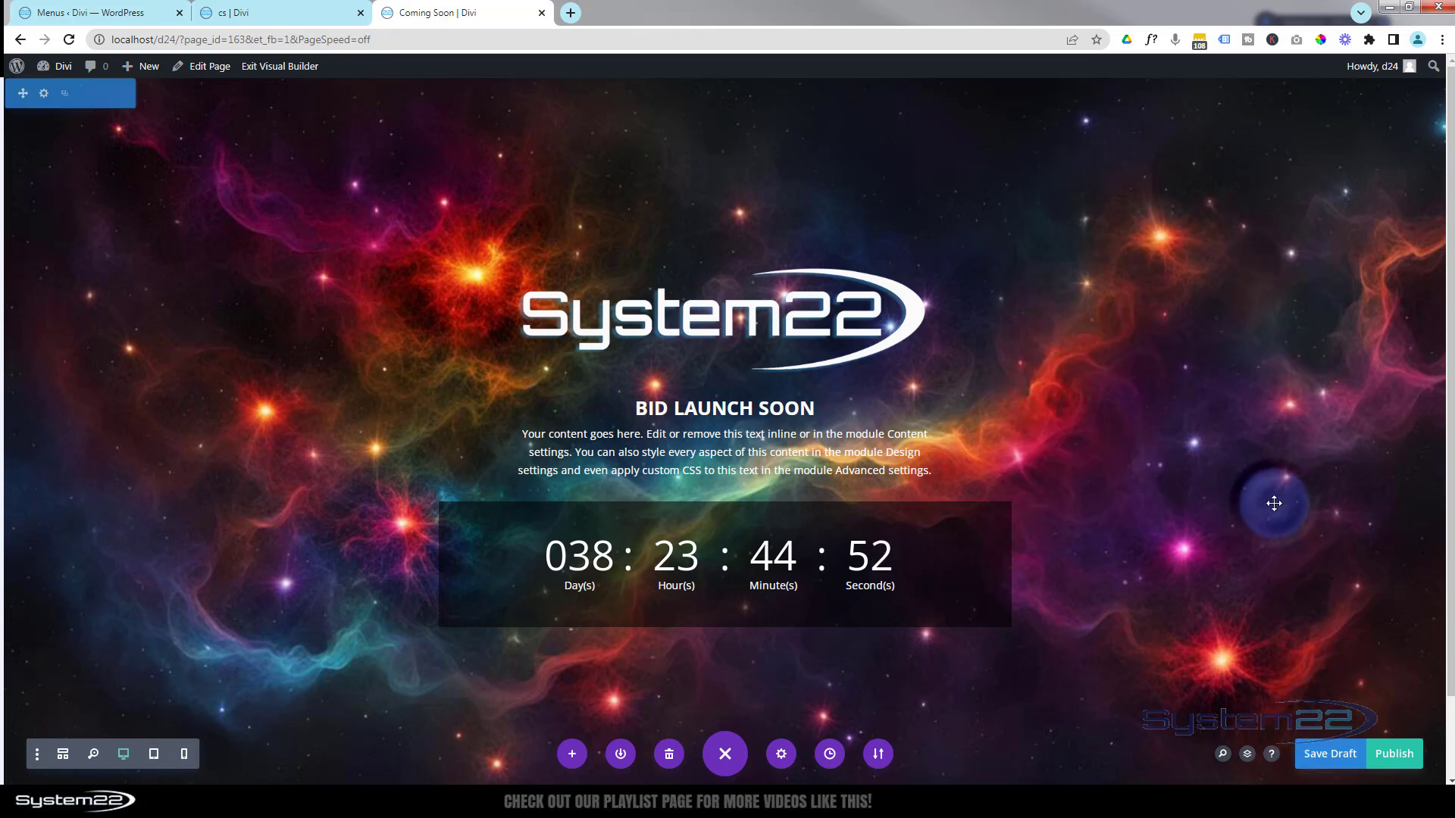
pyautogui.click(1321, 755)
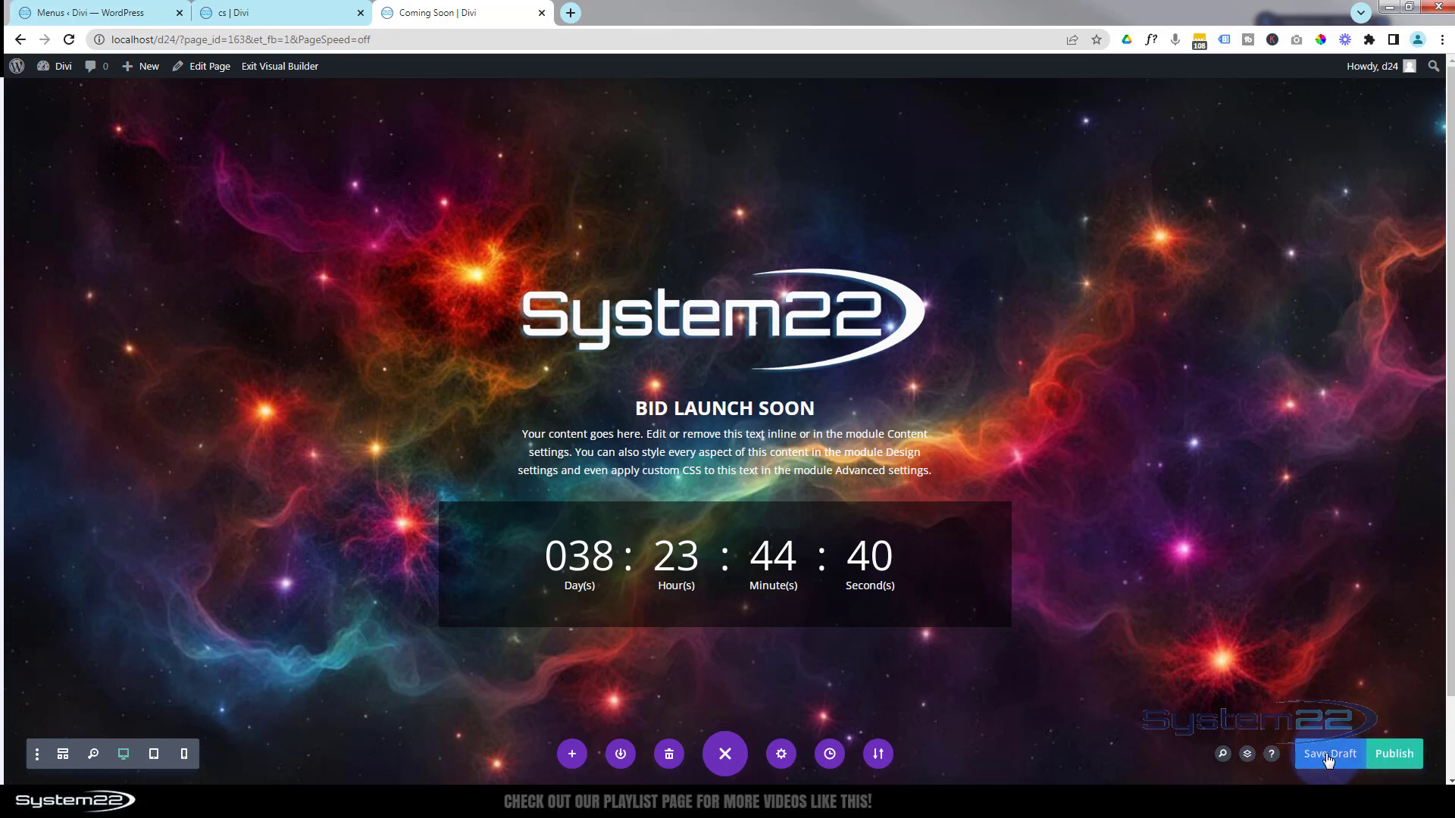
pyautogui.click(1391, 757)
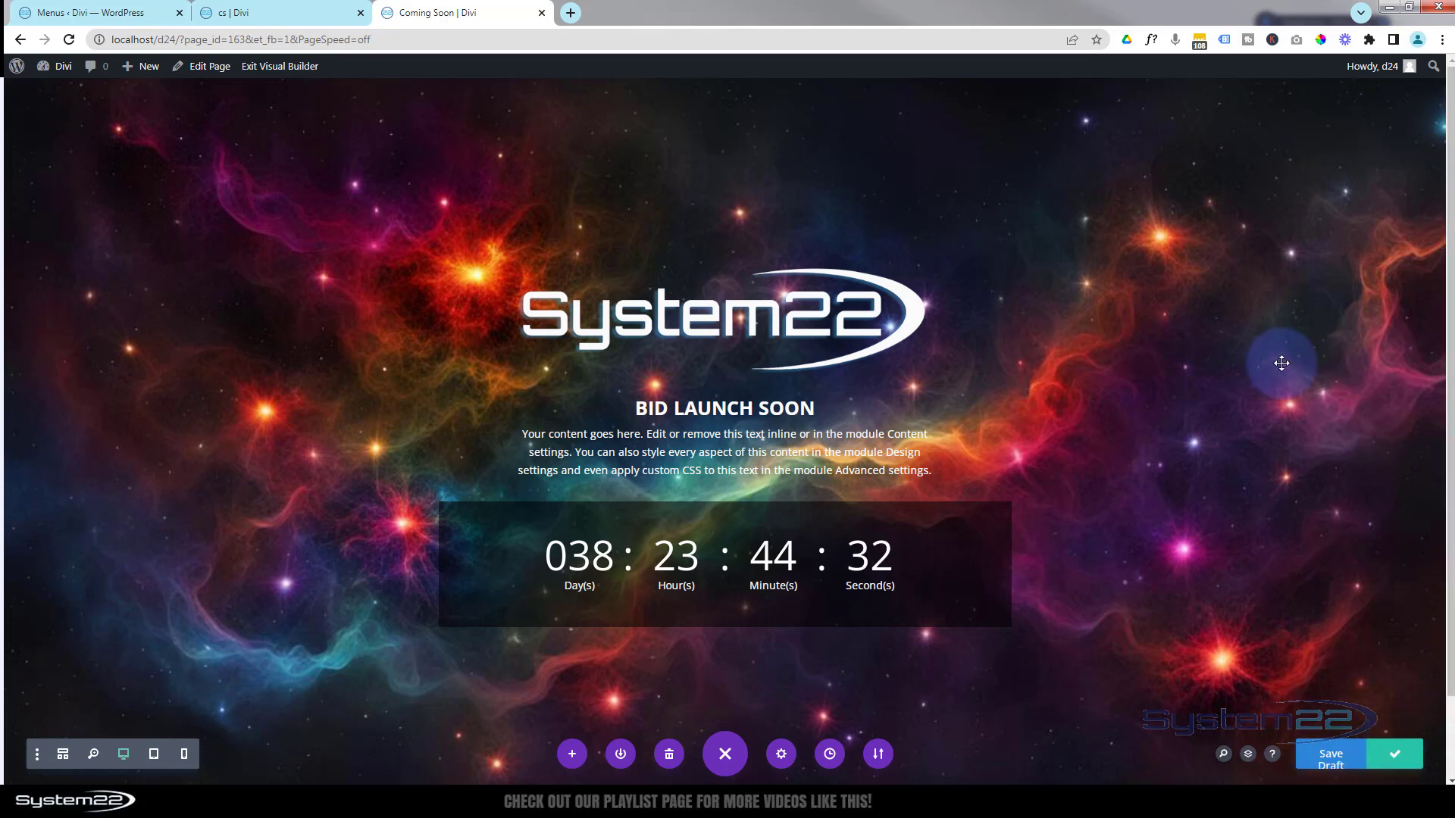
pyautogui.click(262, 68)
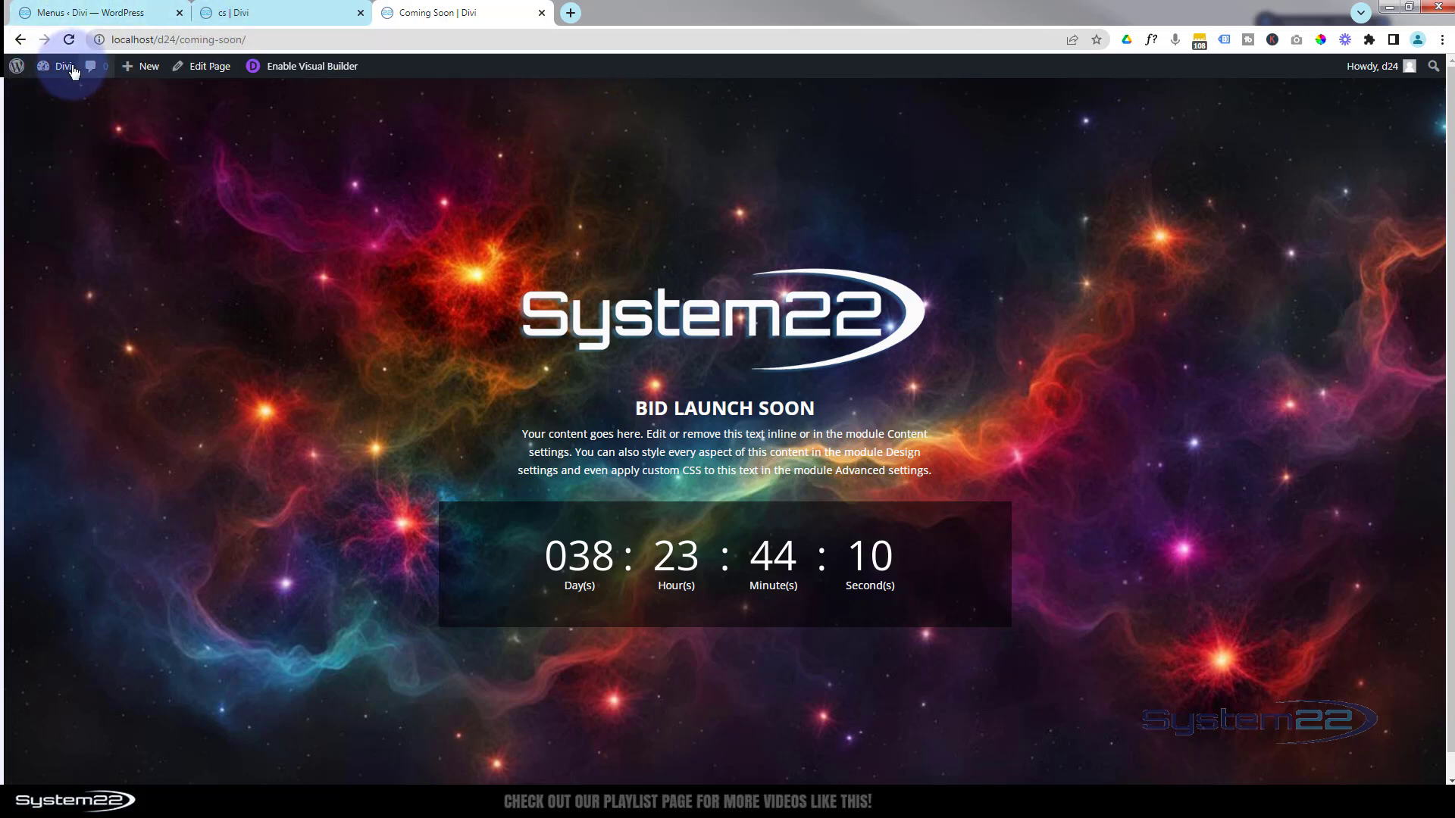
# Step: Open the WordPress dashboard in a new browser tab and go to the Divi Theme Customizer's Homepage Settings
pyautogui.moveTo(40, 72)
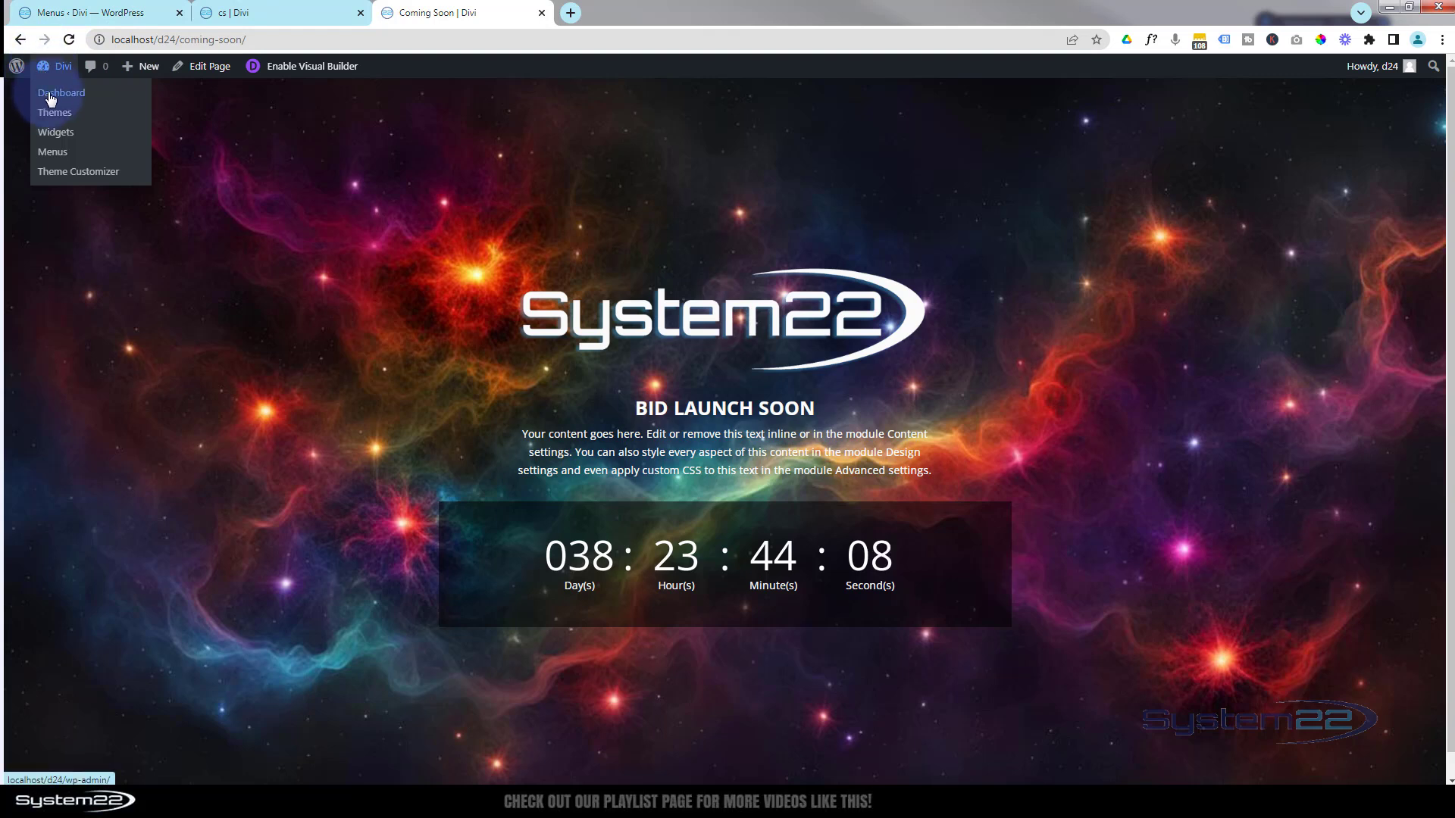
pyautogui.middleClick(51, 95)
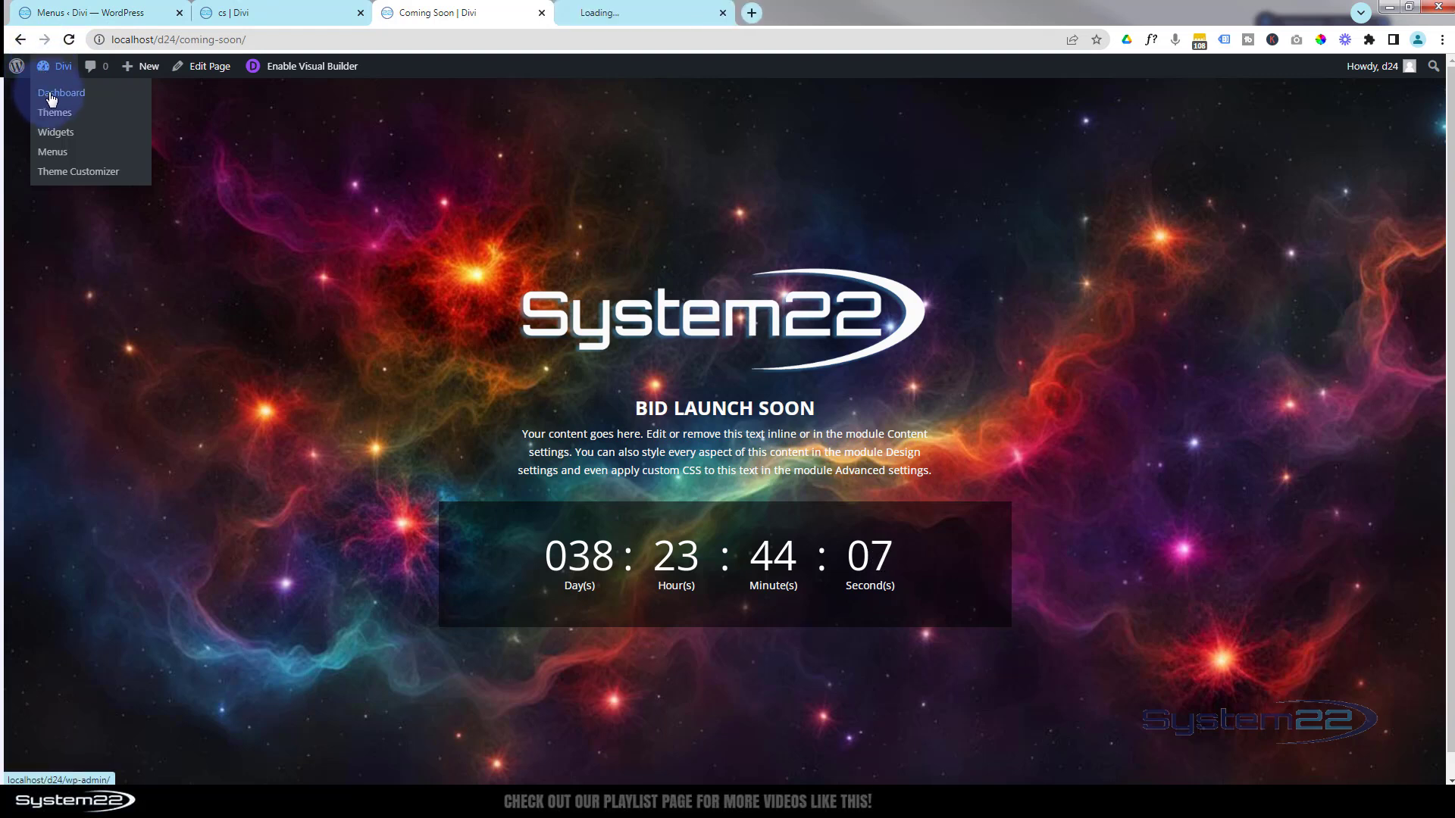
pyautogui.click(646, 12)
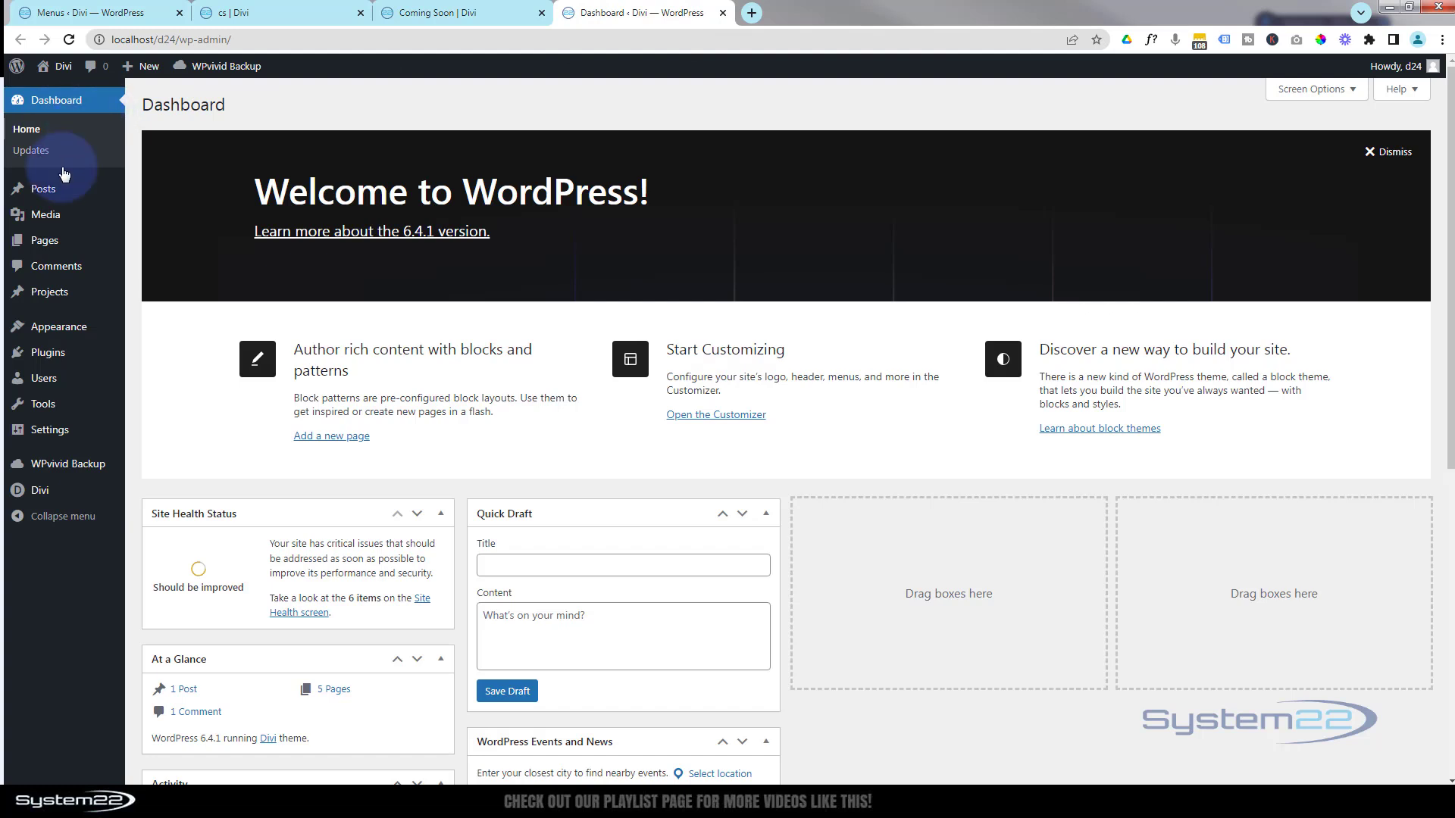
pyautogui.moveTo(46, 335)
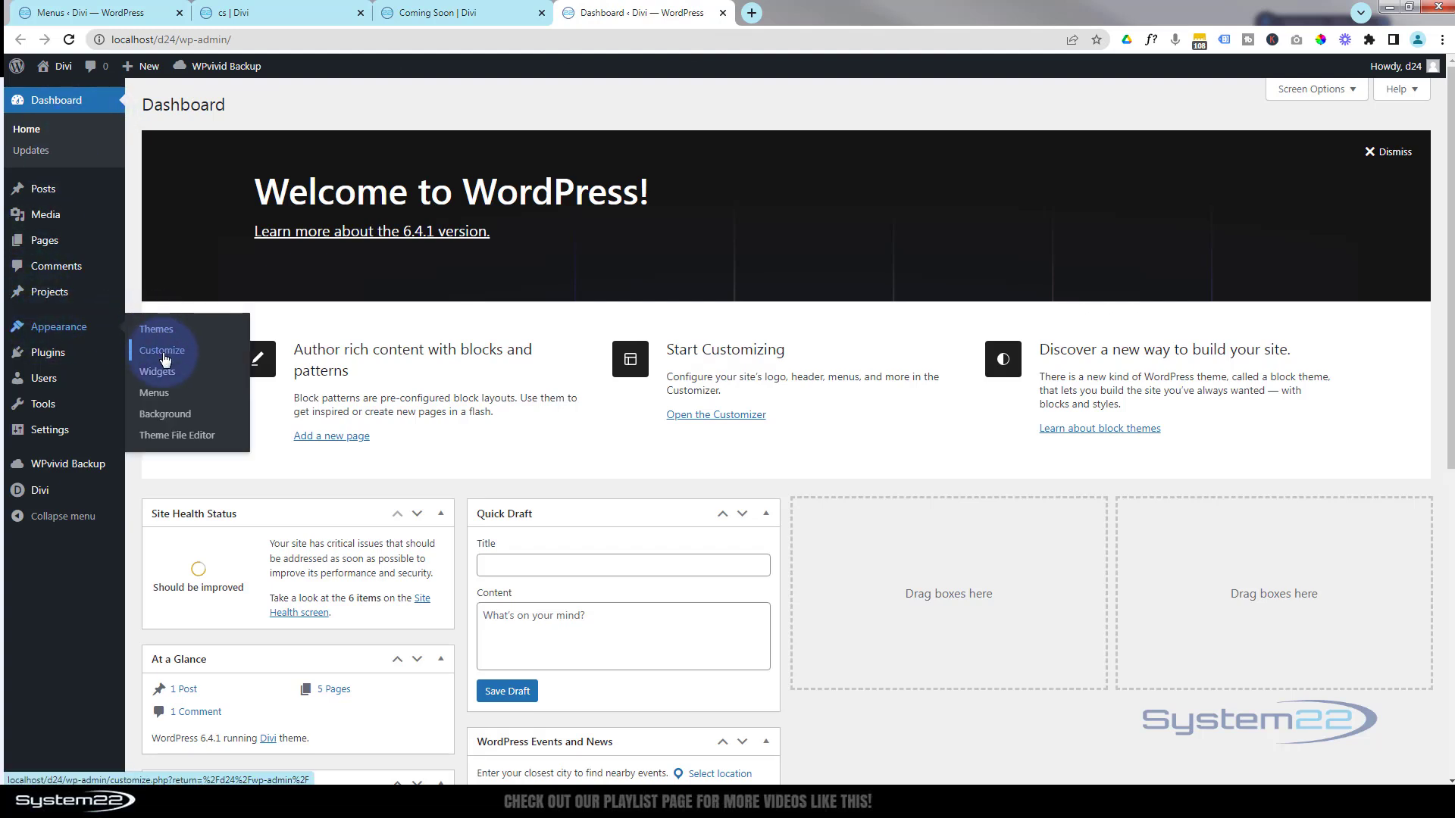
pyautogui.moveTo(40, 496)
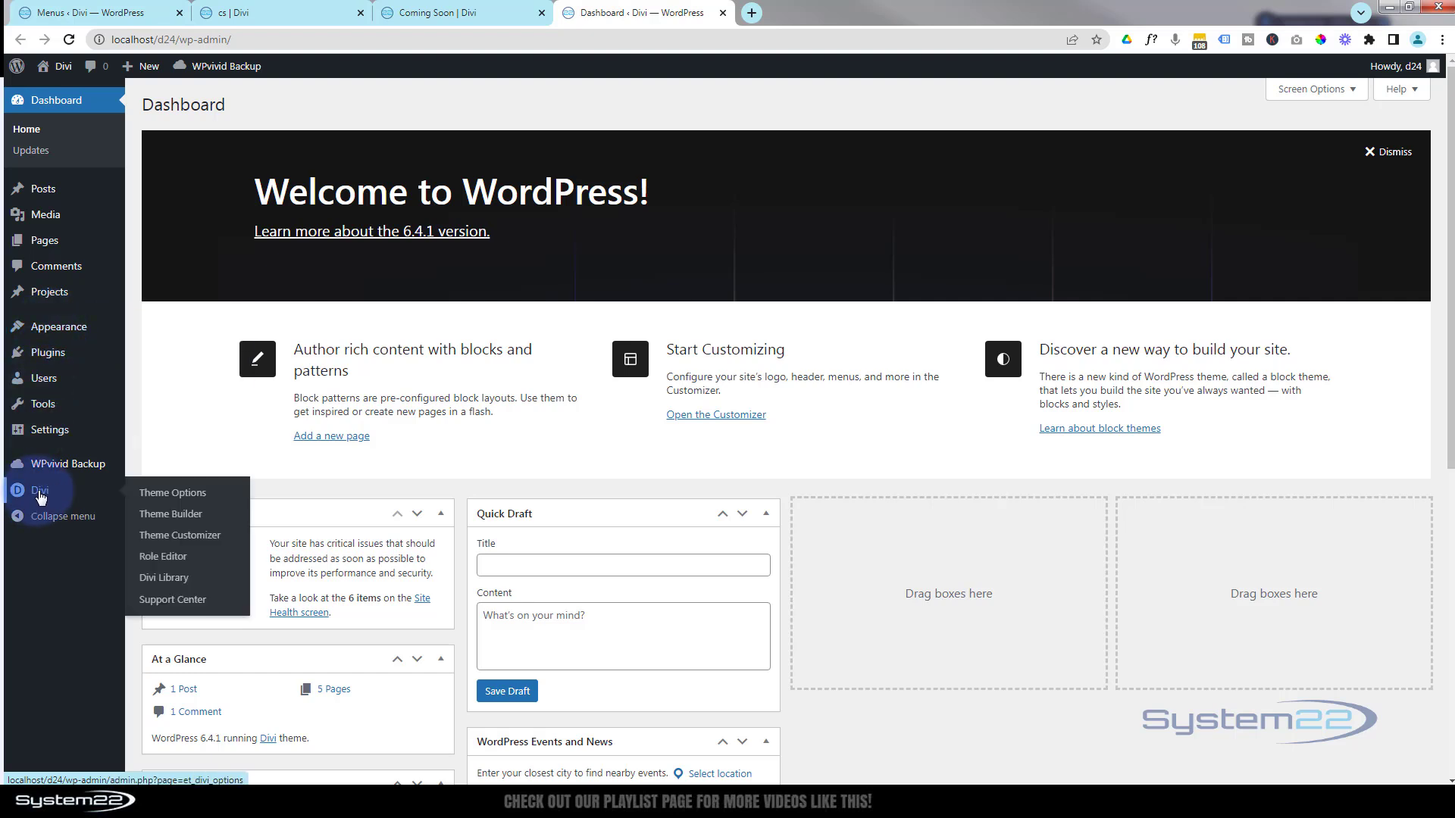
pyautogui.click(168, 539)
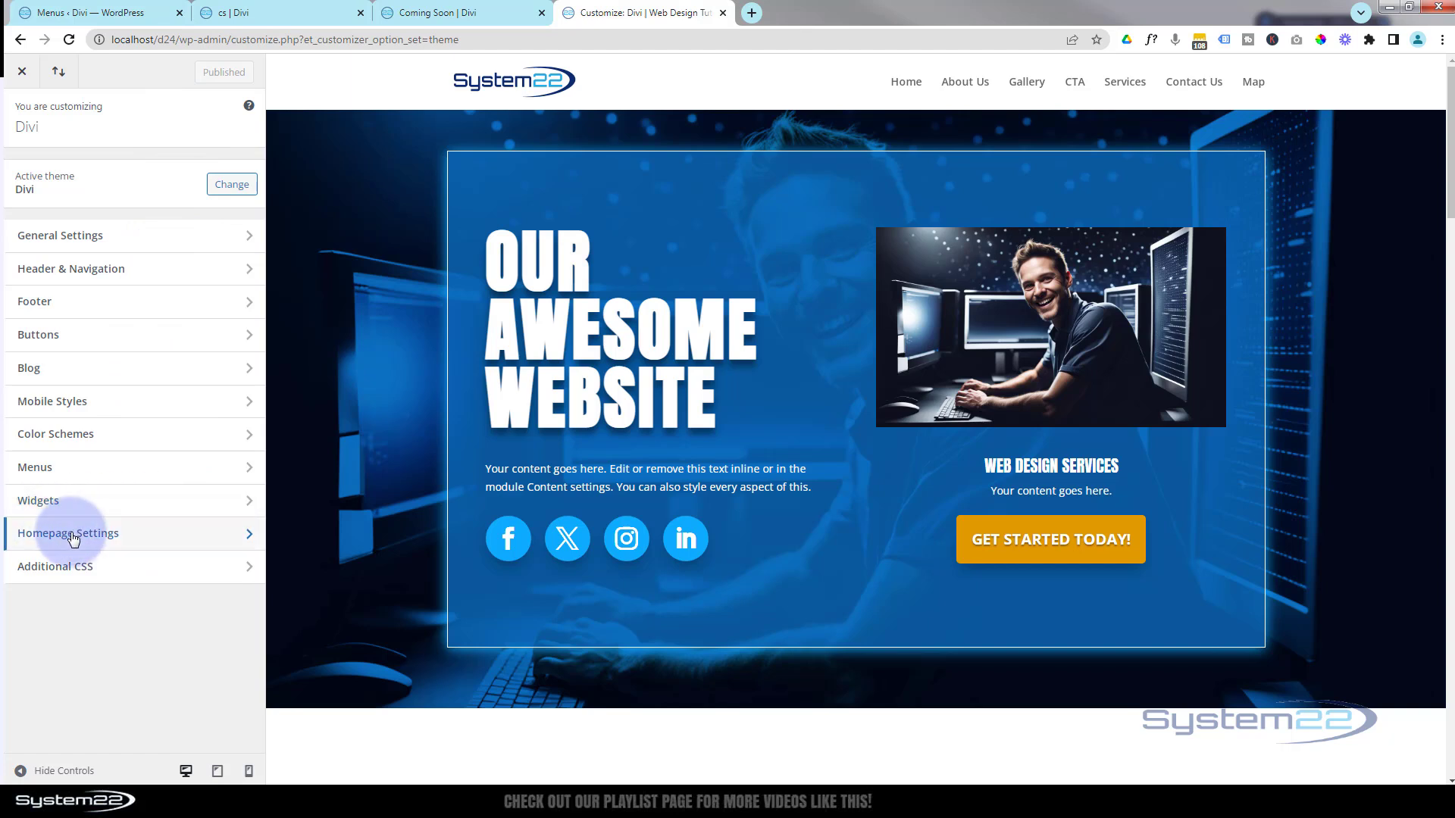
pyautogui.click(163, 539)
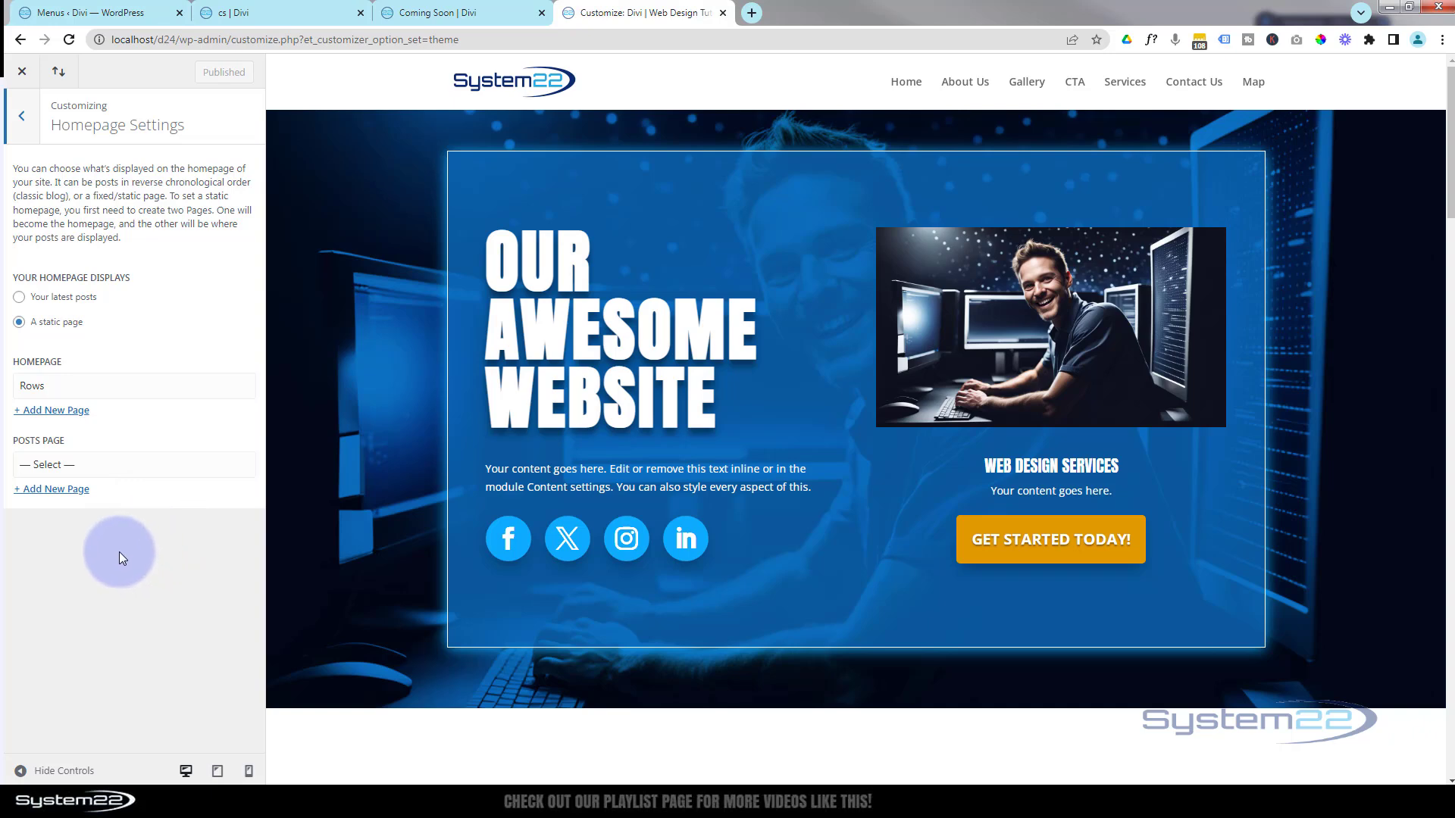
# Step: Set the homepage to display the static page "Coming Soon" and publish the customizer changes
pyautogui.click(19, 300)
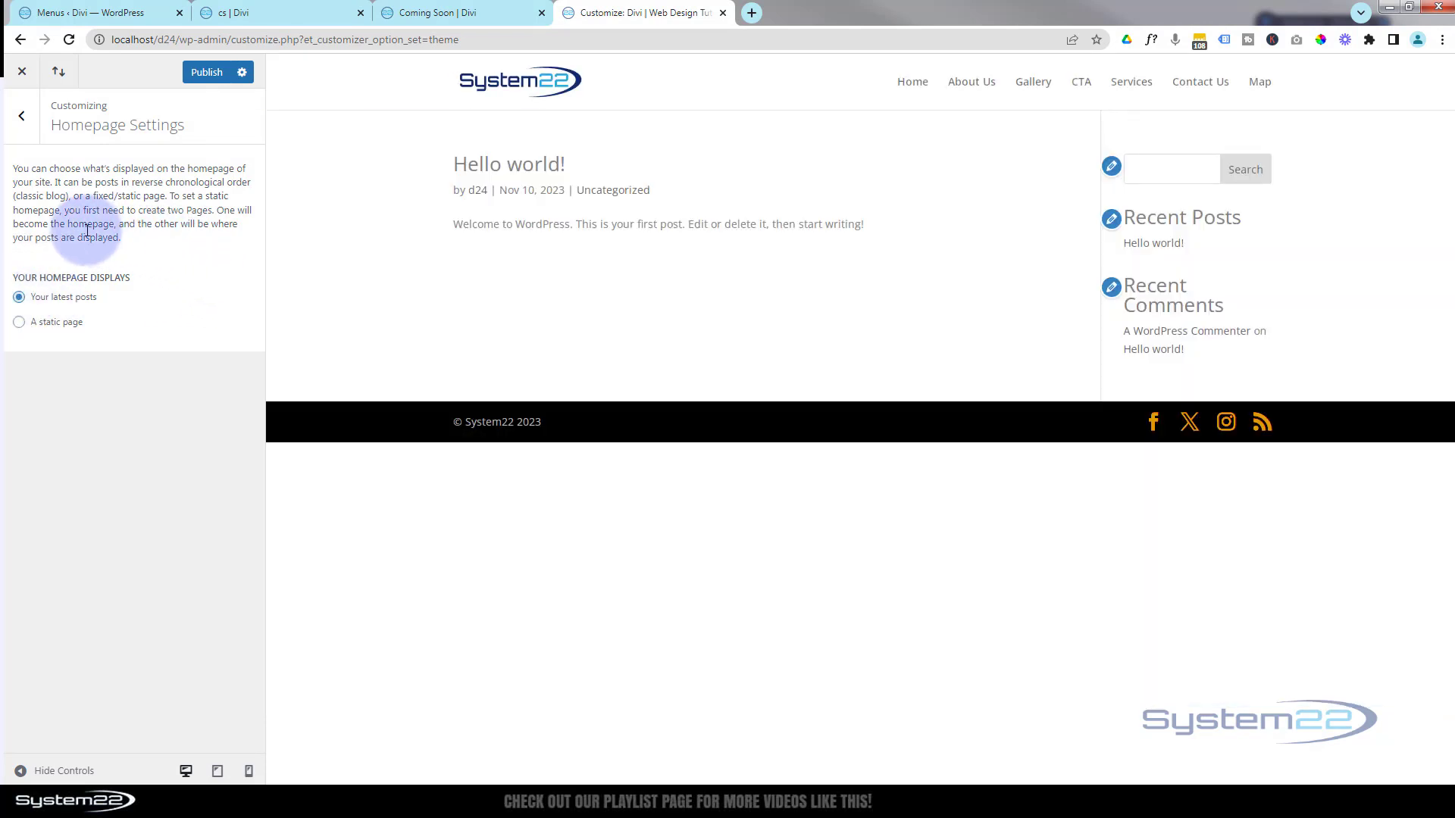
pyautogui.click(19, 322)
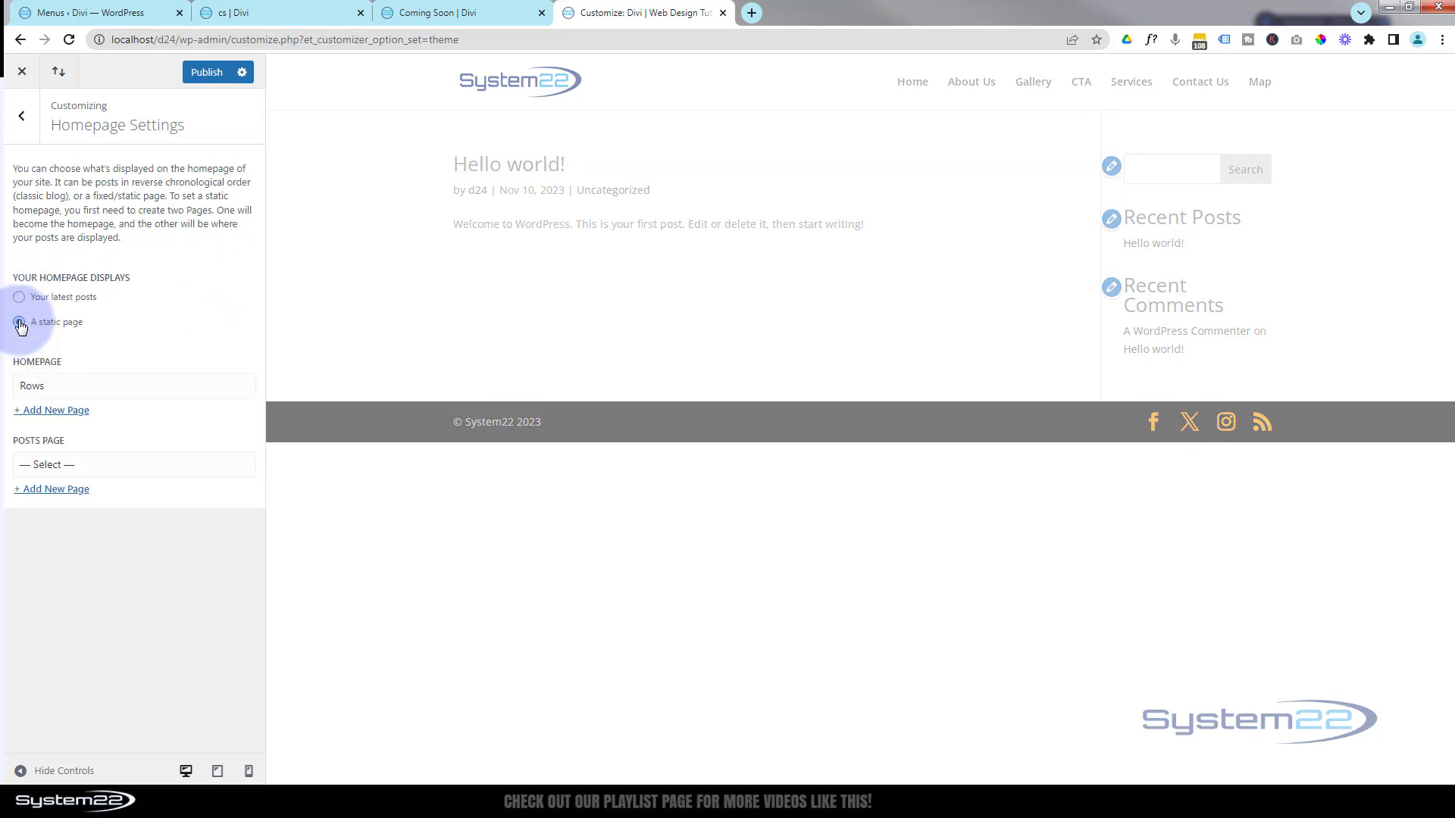
pyautogui.click(133, 392)
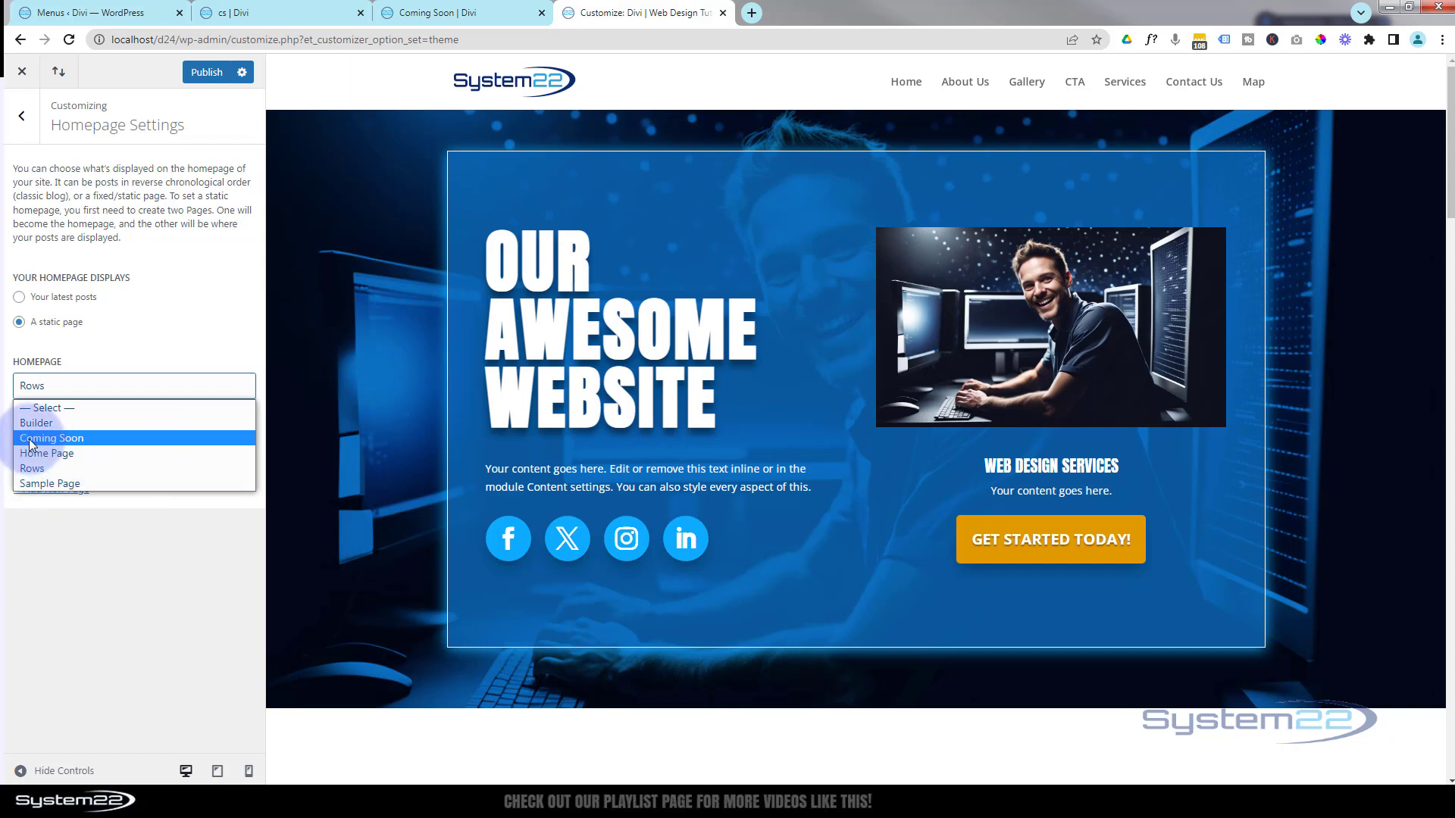
pyautogui.click(67, 438)
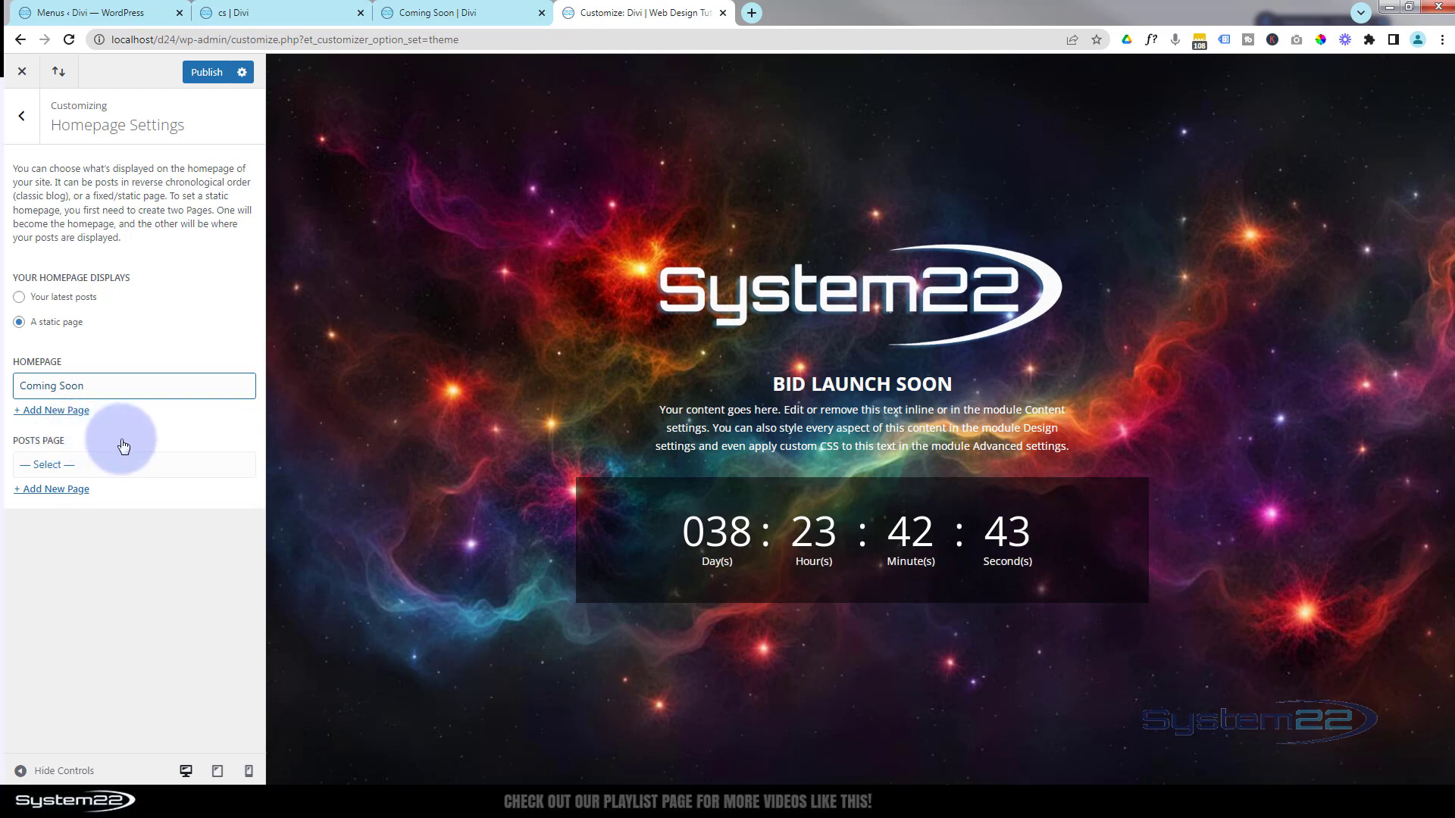
pyautogui.click(206, 74)
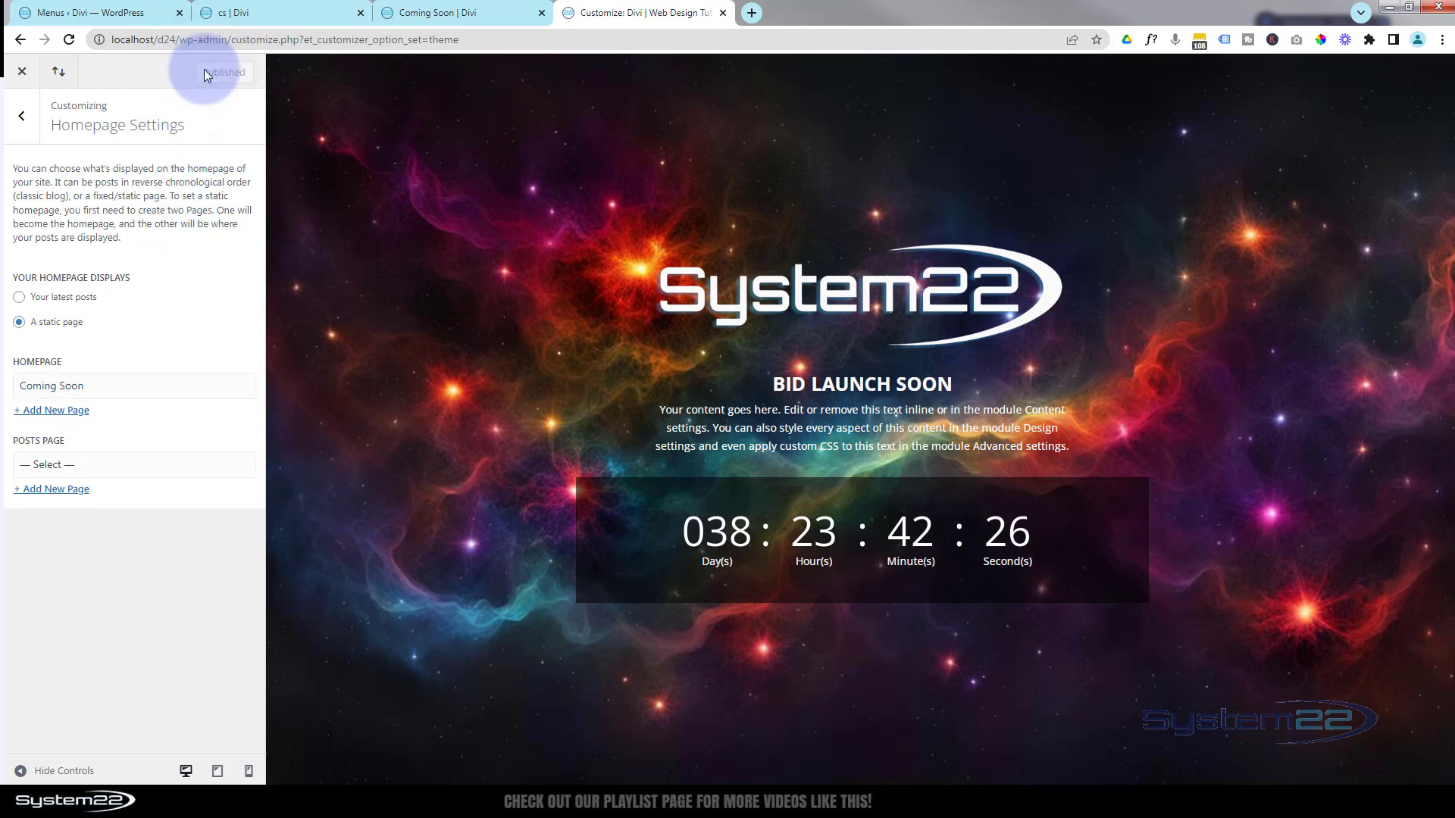
# Step: Visit the live site from the WordPress Menus admin page to check its homepage
pyautogui.click(86, 14)
pyautogui.moveTo(60, 68)
pyautogui.click(56, 94)
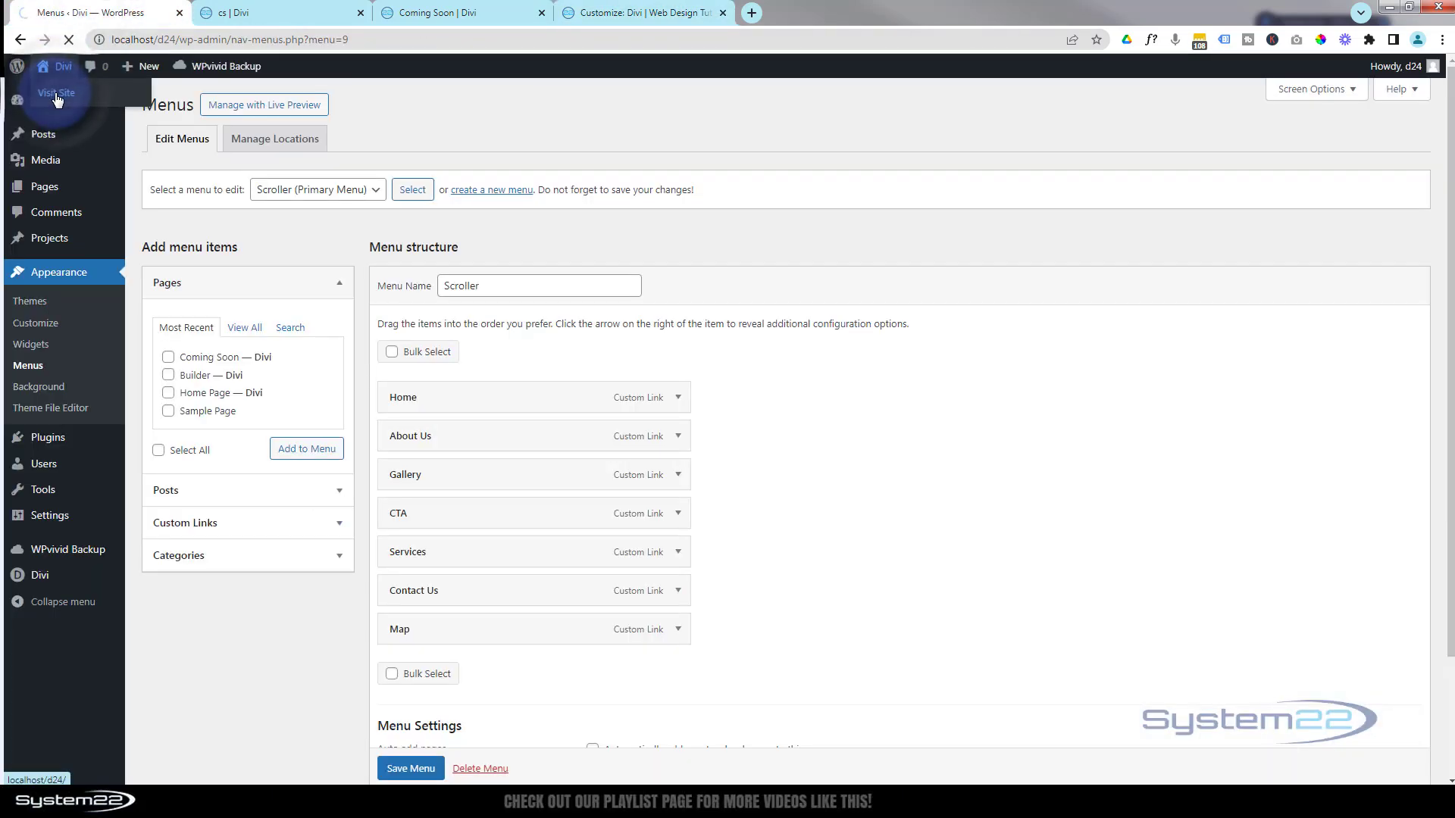